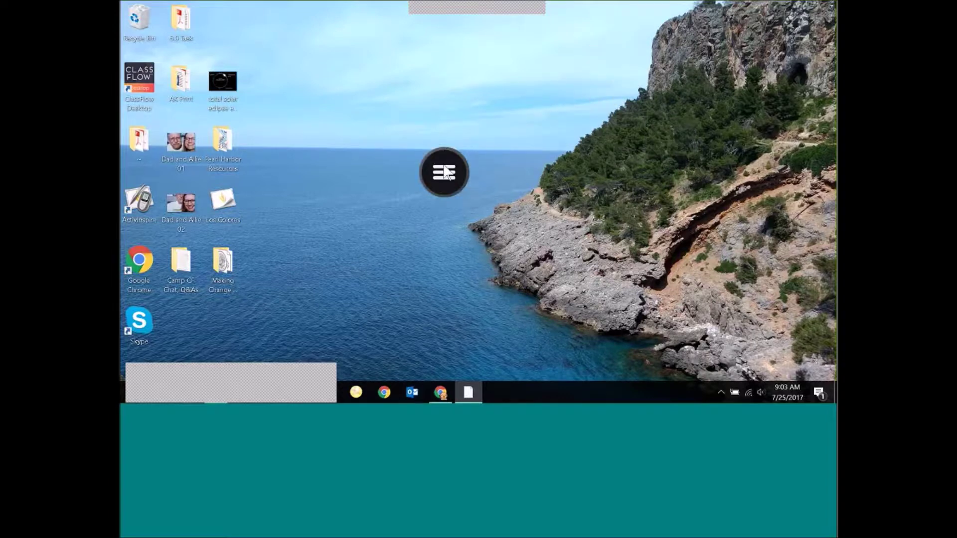
Move the ClassFlow Desktop launcher to the upper middle of the desktop and open its radial menu.
left_click_drag(728, 261, 424, 143)
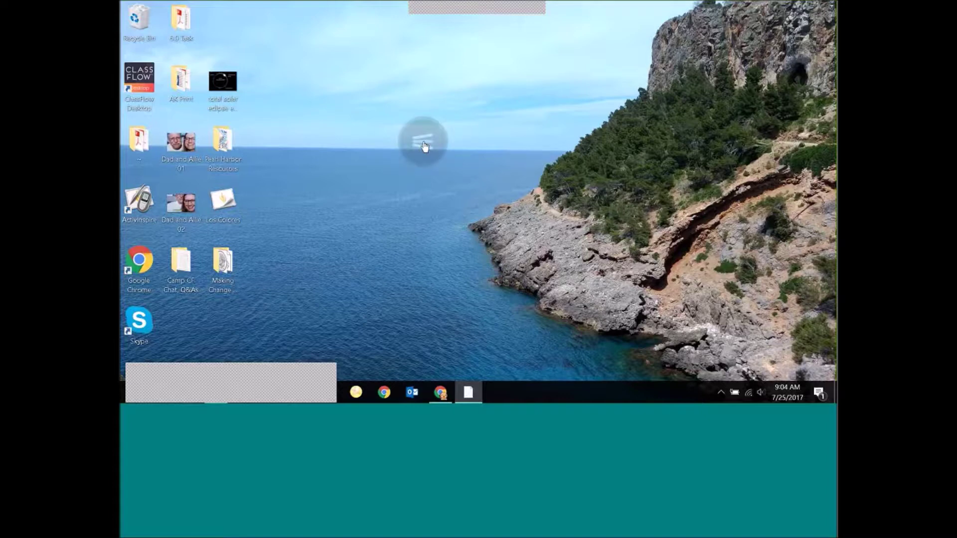
left_click(424, 145)
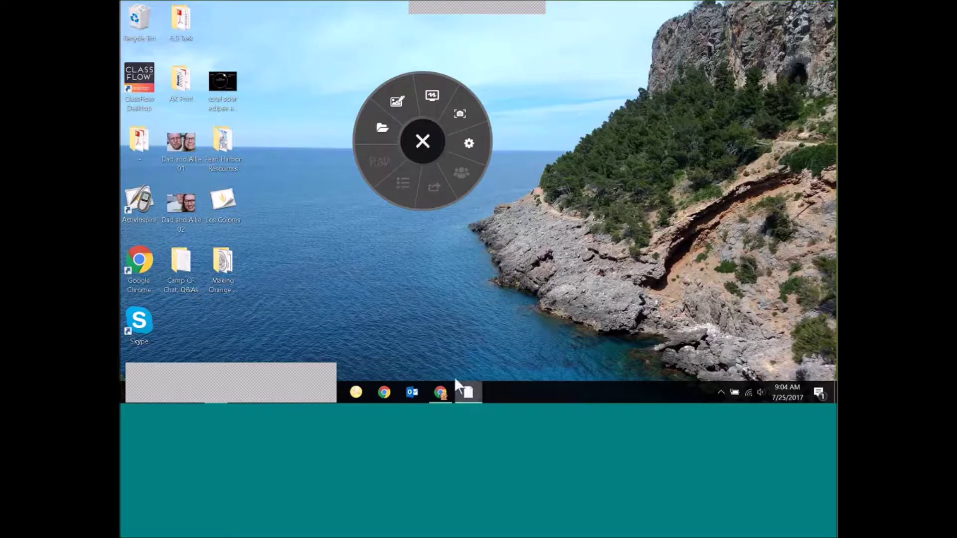
Switch to Chrome, log in to the teacher account on classflow.com and view the ClassFlow Desktop download page.
left_click(443, 398)
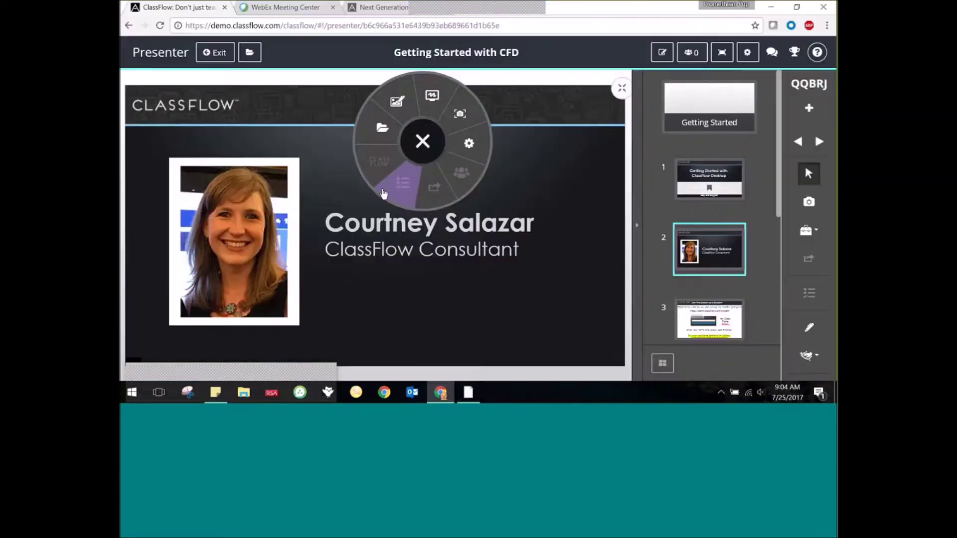
left_click(387, 11)
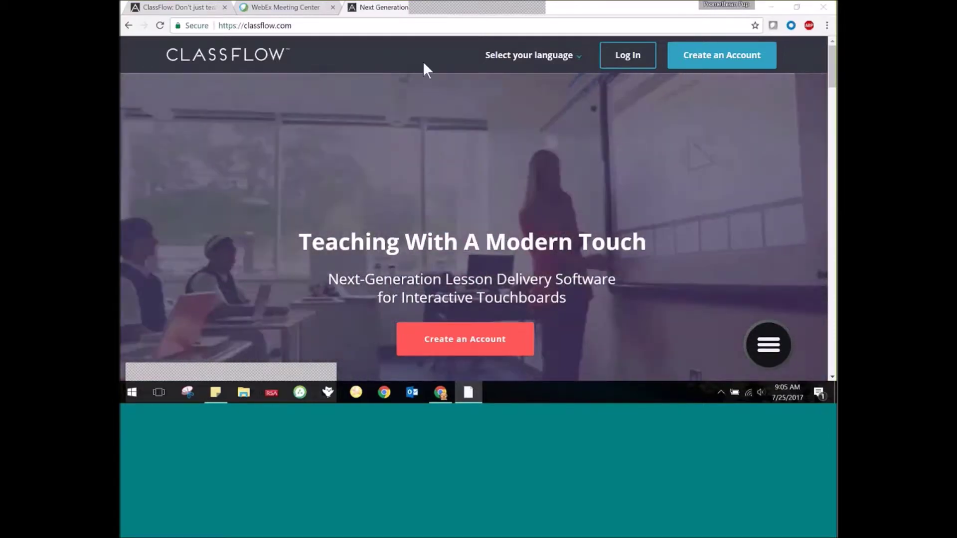
left_click(634, 57)
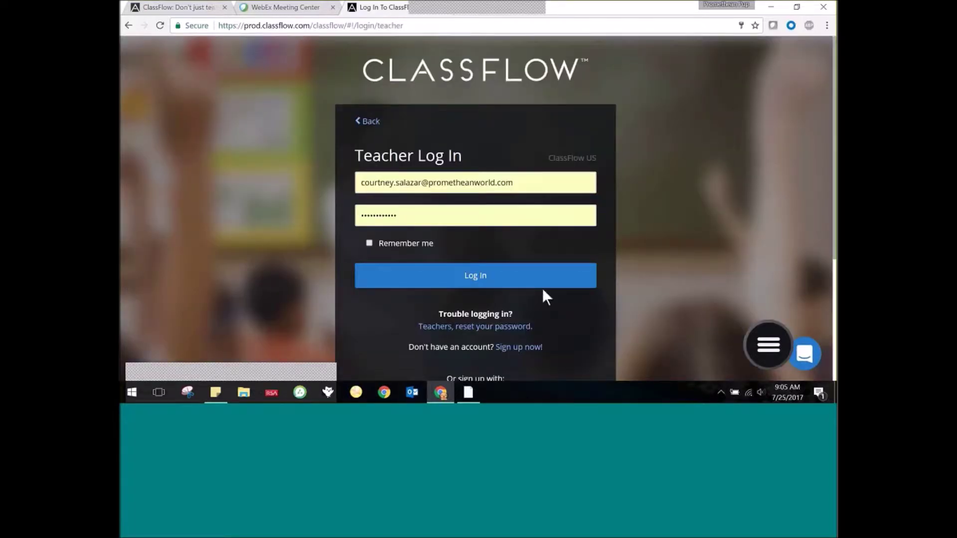
left_click(477, 277)
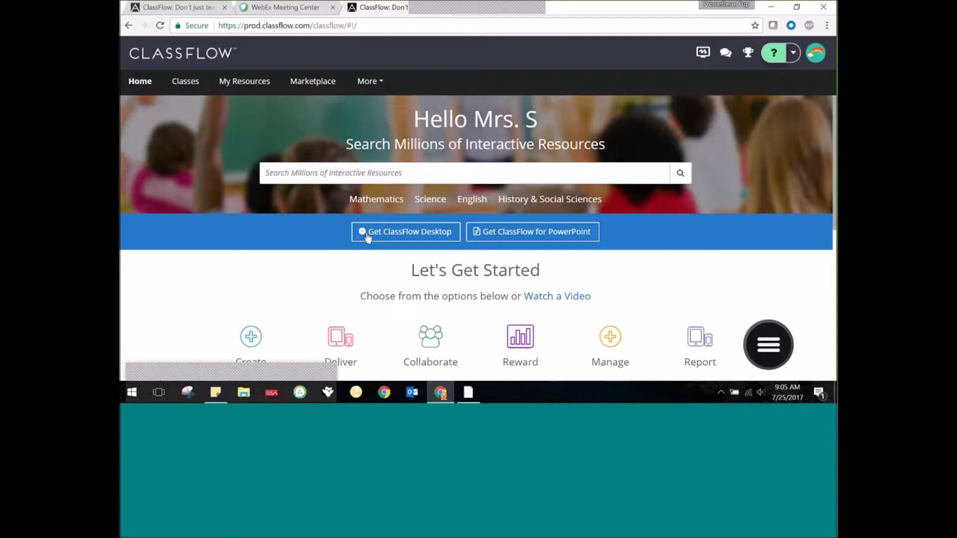
left_click(418, 233)
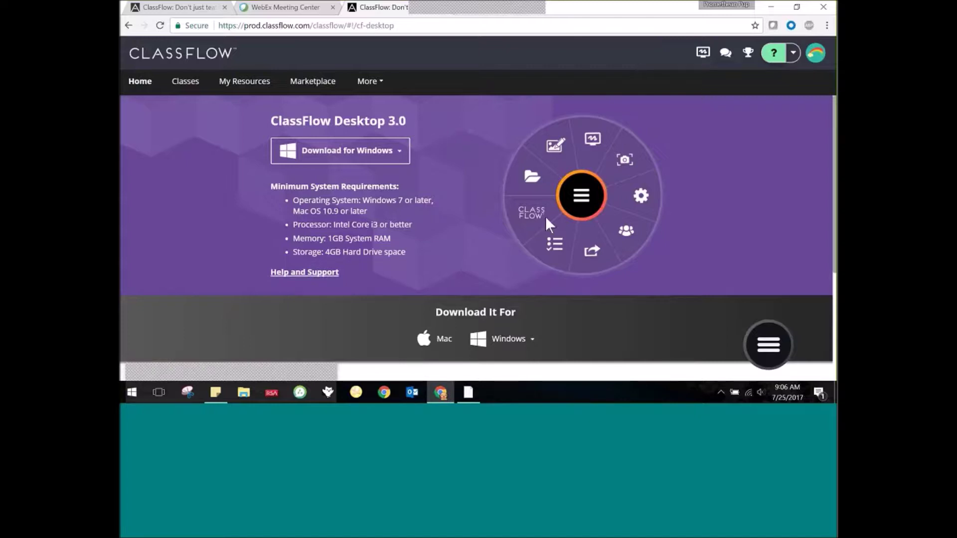
Return to the desktop, open a blank whiteboard from the ClassFlow Desktop launcher and move the launcher to the whiteboard's lower-left area.
left_click(772, 8)
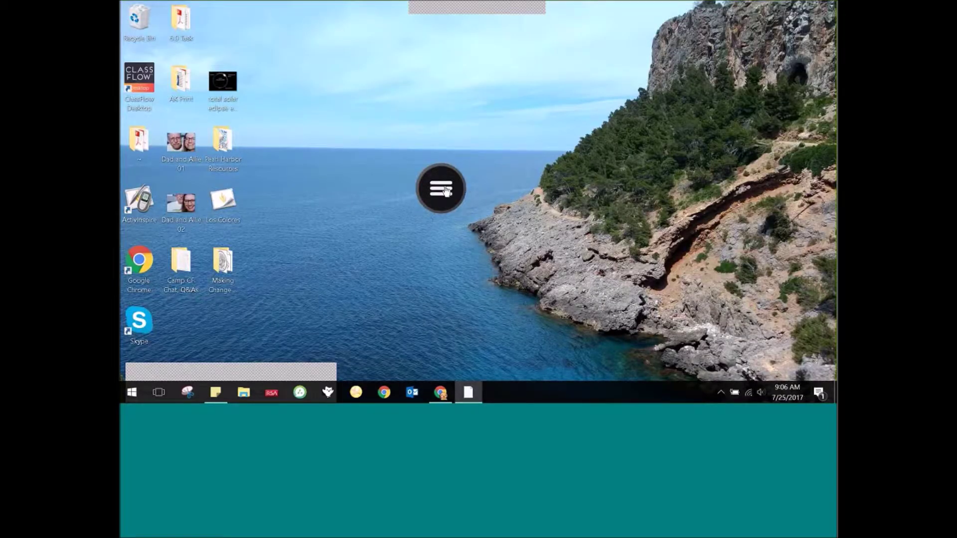
left_click(442, 189)
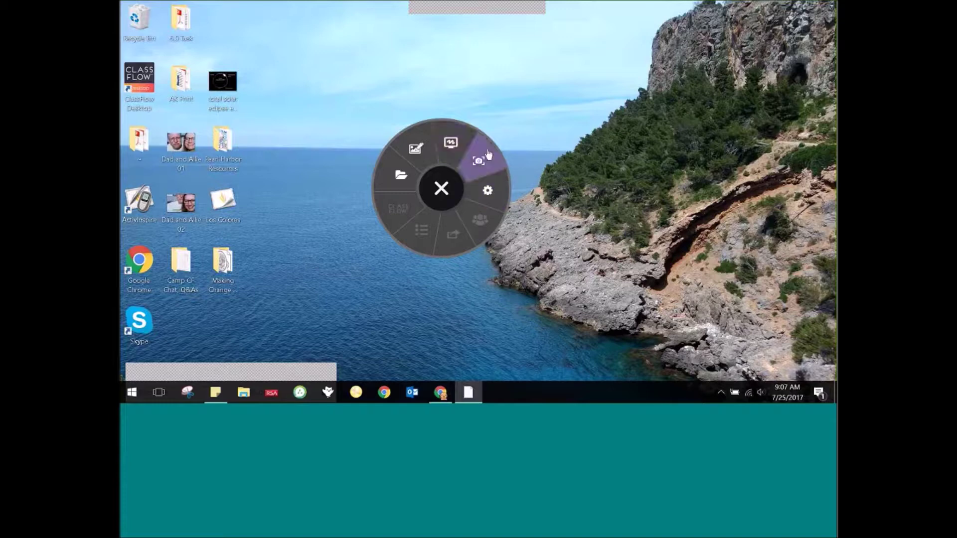
left_click(451, 156)
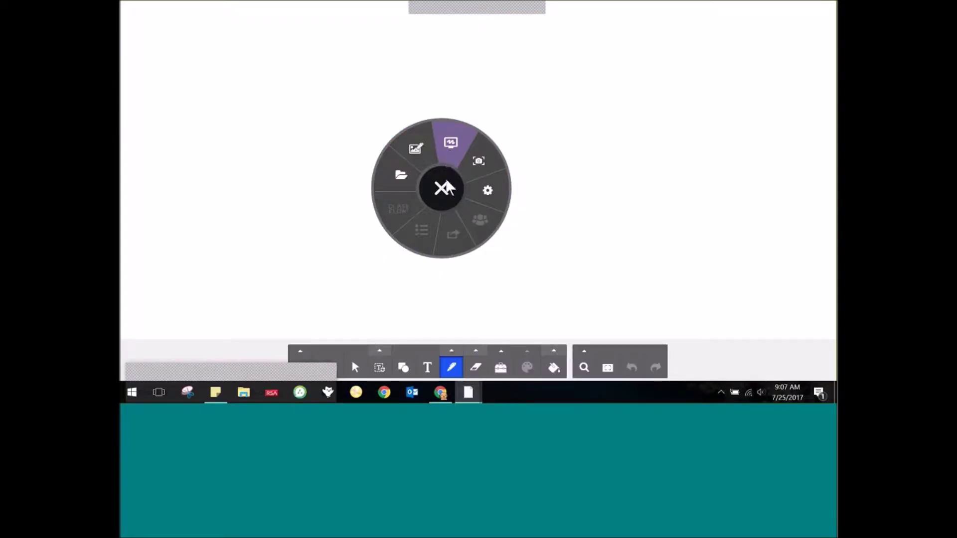
left_click(443, 173)
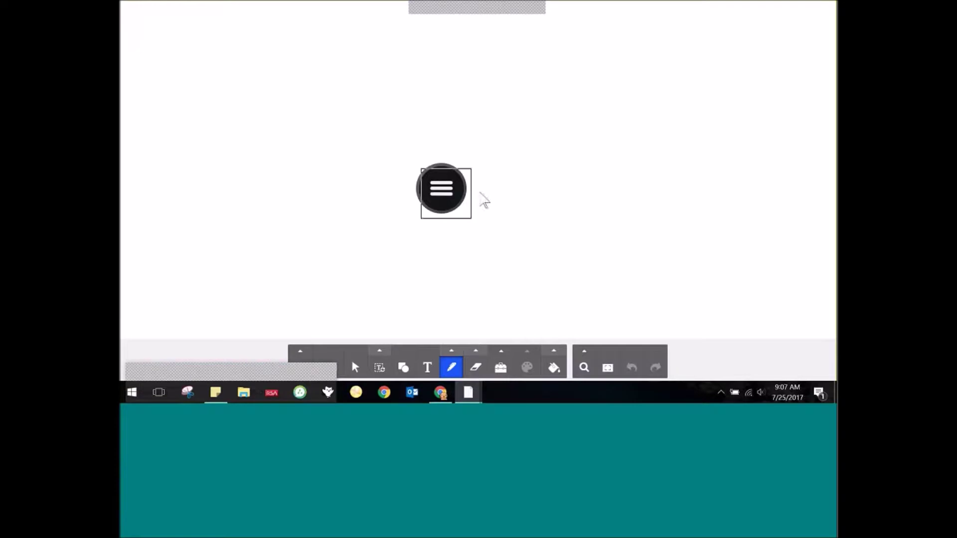
left_click_drag(433, 313, 178, 315)
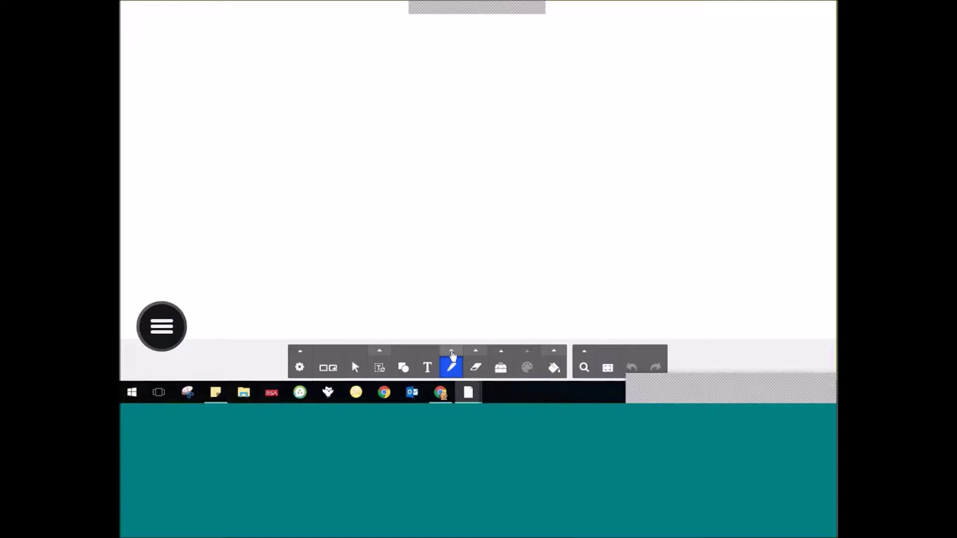
Handwrite "Warm-up" in blue across the upper part of the whiteboard page and underline it.
mouse_move(192, 90)
left_mouse_down()
mouse_move(235, 118)
mouse_move(277, 68)
mouse_move(272, 75)
left_mouse_up()
mouse_move(299, 113)
left_mouse_down()
mouse_move(286, 142)
mouse_move(396, 152)
mouse_move(444, 122)
mouse_move(454, 150)
mouse_move(467, 149)
mouse_move(480, 111)
mouse_move(479, 209)
left_mouse_up()
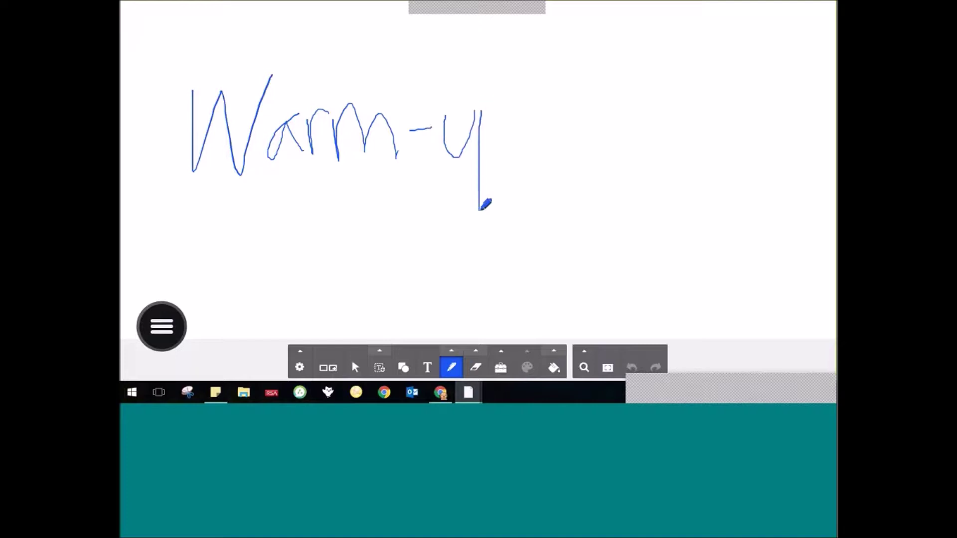
mouse_move(480, 110)
left_mouse_down()
mouse_move(497, 150)
mouse_move(478, 152)
left_mouse_up()
left_click_drag(195, 191, 307, 188)
left_click_drag(444, 188, 528, 183)
left_click_drag(307, 188, 444, 188)
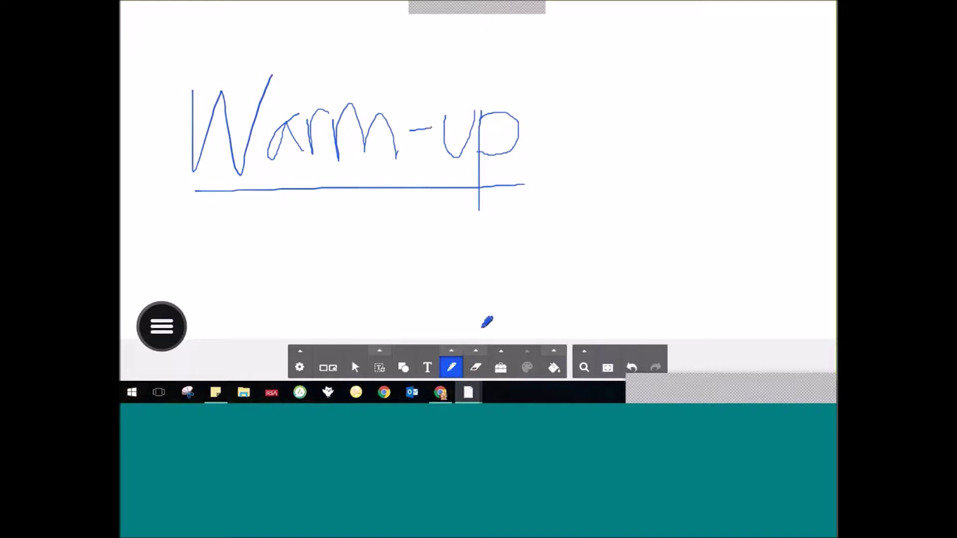
Set the pen to purple with 16 px thickness and draw a zigzag beside the handwritten word.
left_click(452, 354)
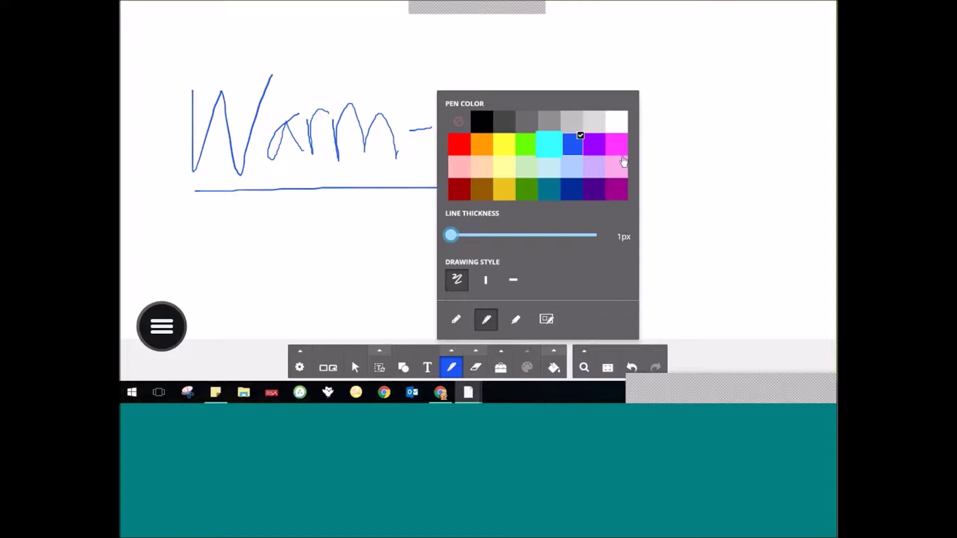
left_click(594, 145)
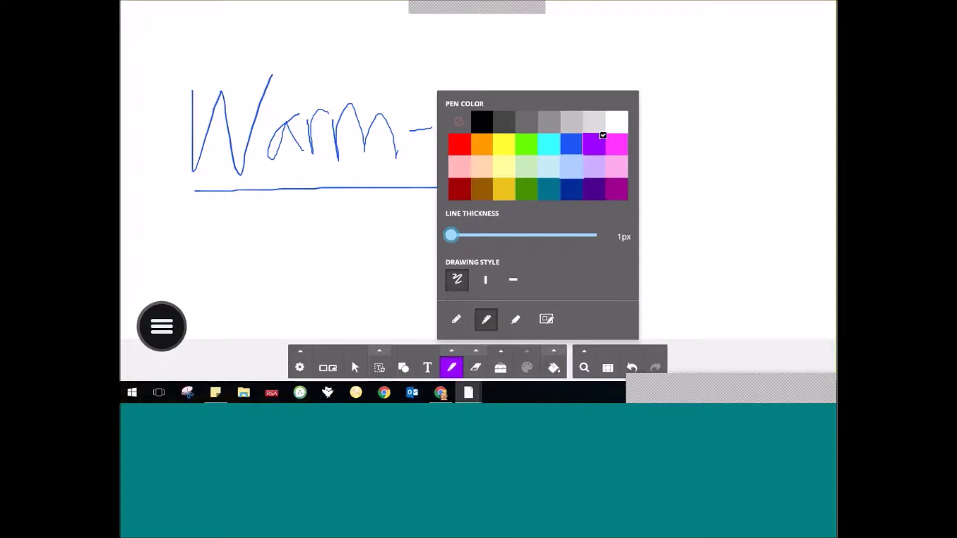
left_click_drag(448, 238, 560, 235)
mouse_move(702, 45)
left_mouse_down()
mouse_move(739, 93)
mouse_move(692, 194)
mouse_move(750, 252)
left_mouse_up()
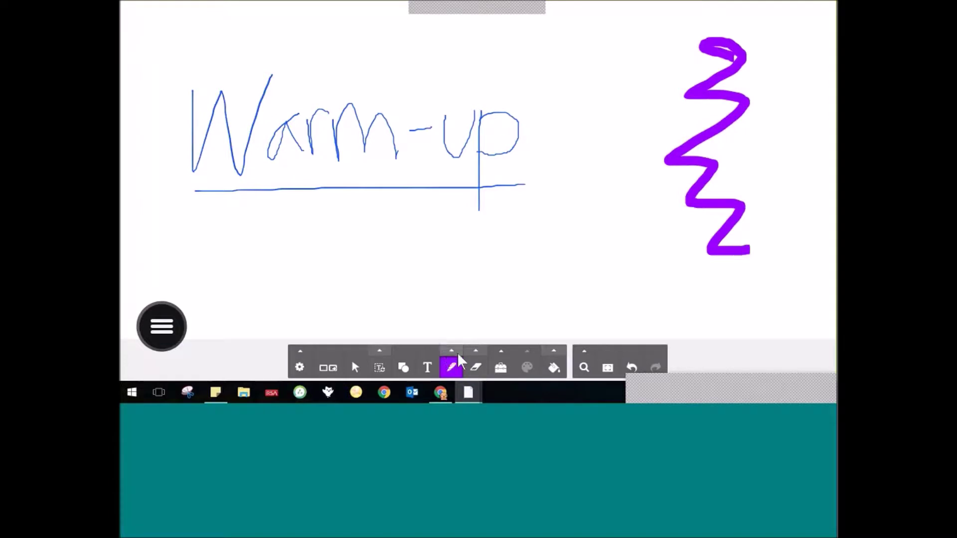
Set the pen to black, 6 px and the vertical line style, and draw a vertical line below the underlined word.
left_click(451, 351)
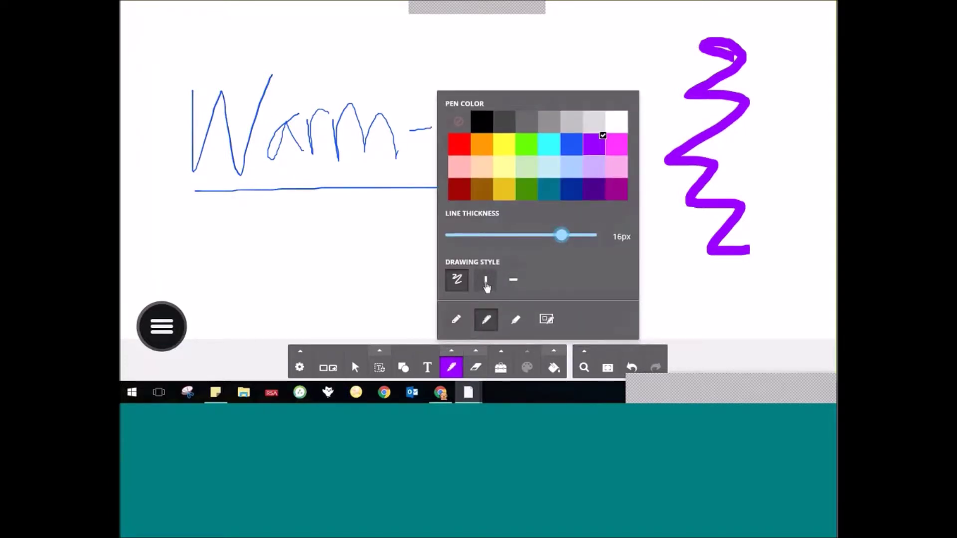
left_click(482, 121)
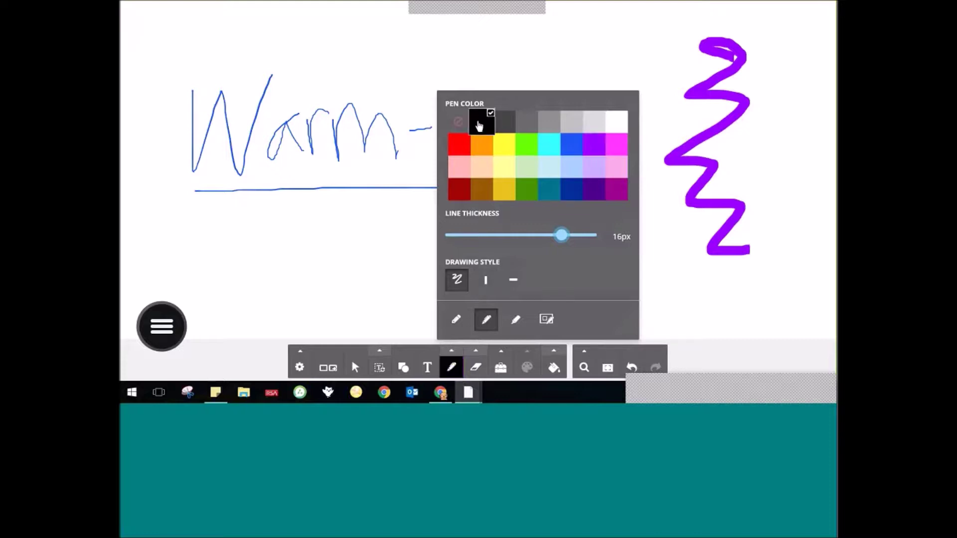
left_click(486, 282)
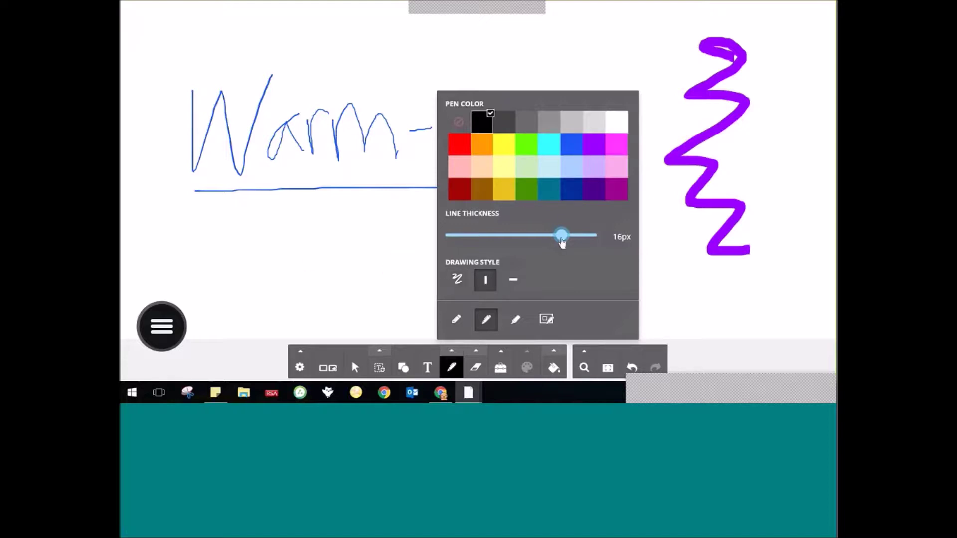
left_click_drag(561, 236, 488, 235)
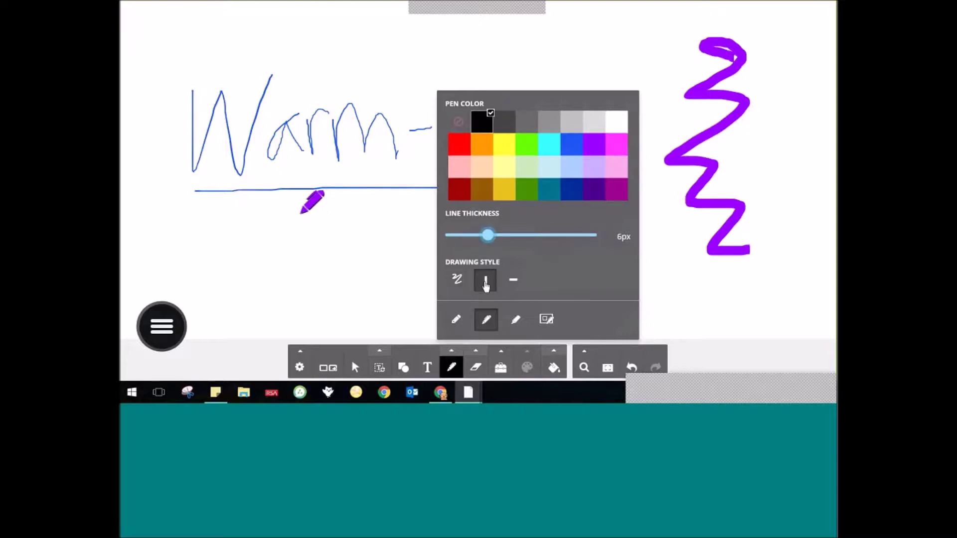
left_click_drag(298, 214, 299, 317)
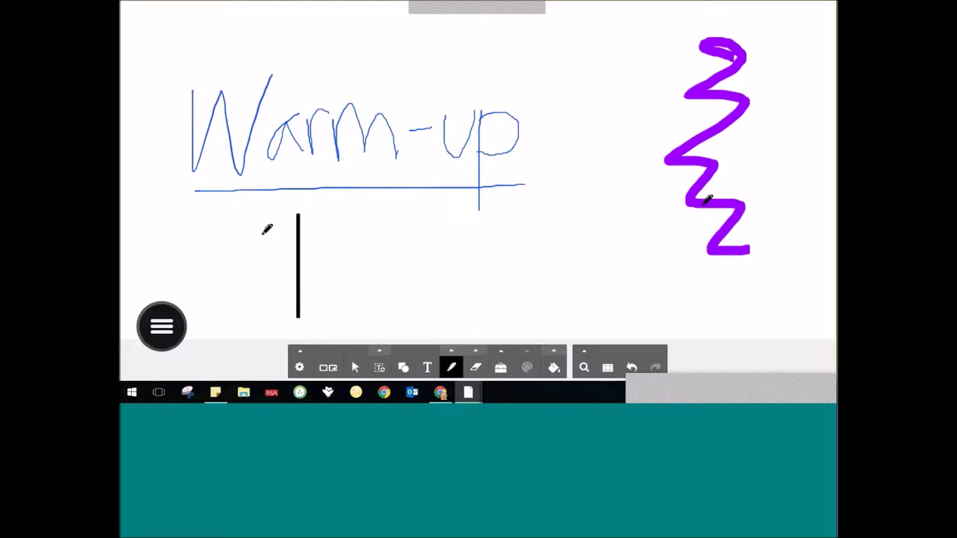
Add a new blank whiteboard page and delete the page with the handwritten "Warm-up".
left_click(355, 369)
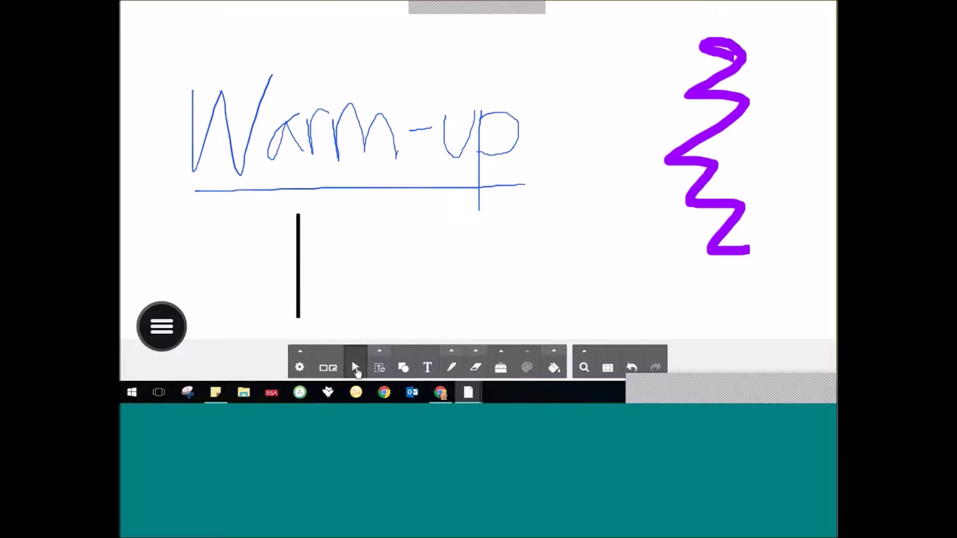
left_click(329, 370)
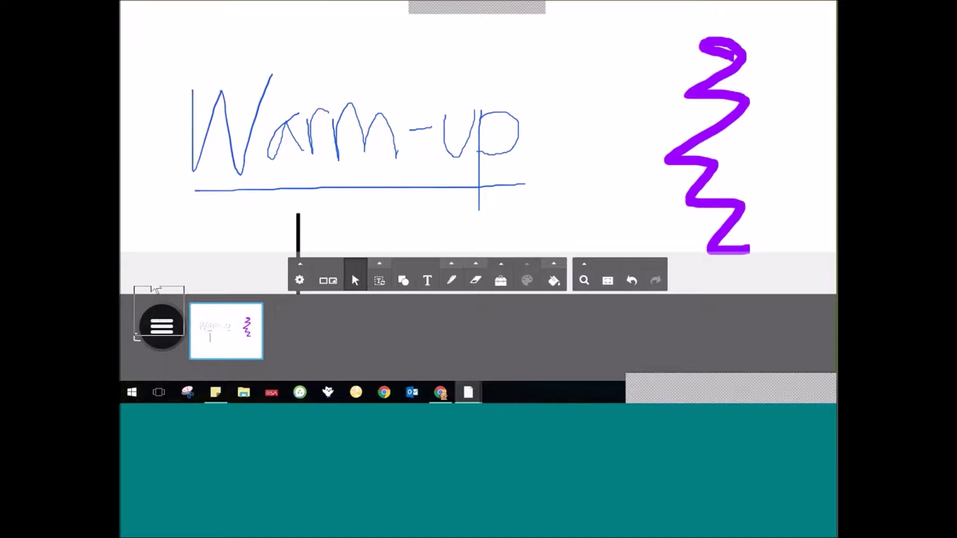
left_click_drag(155, 290, 146, 248)
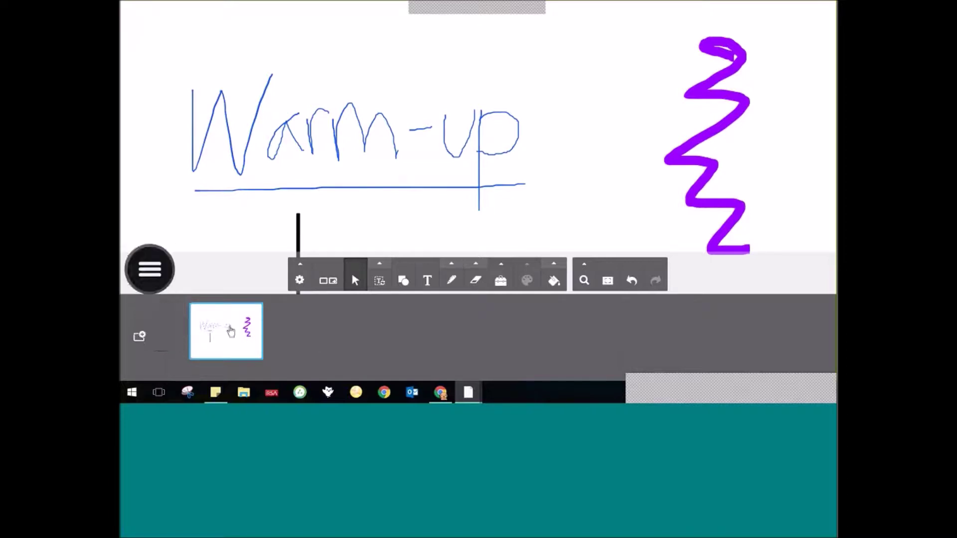
left_click(140, 337)
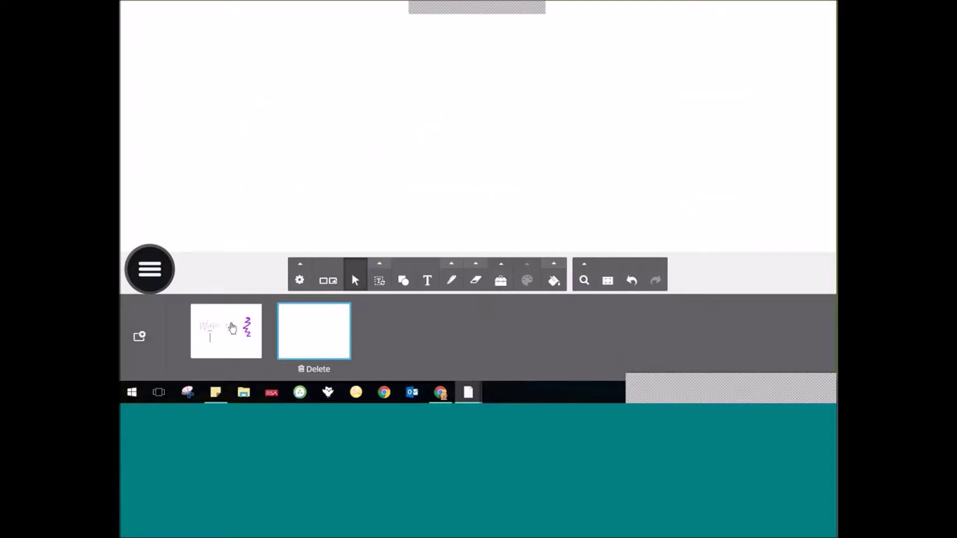
left_click(240, 336)
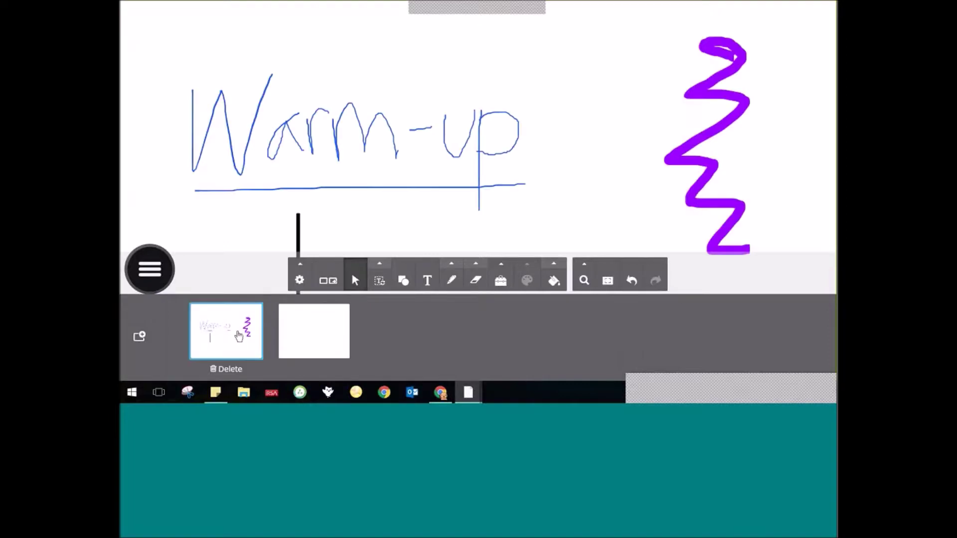
left_click(219, 369)
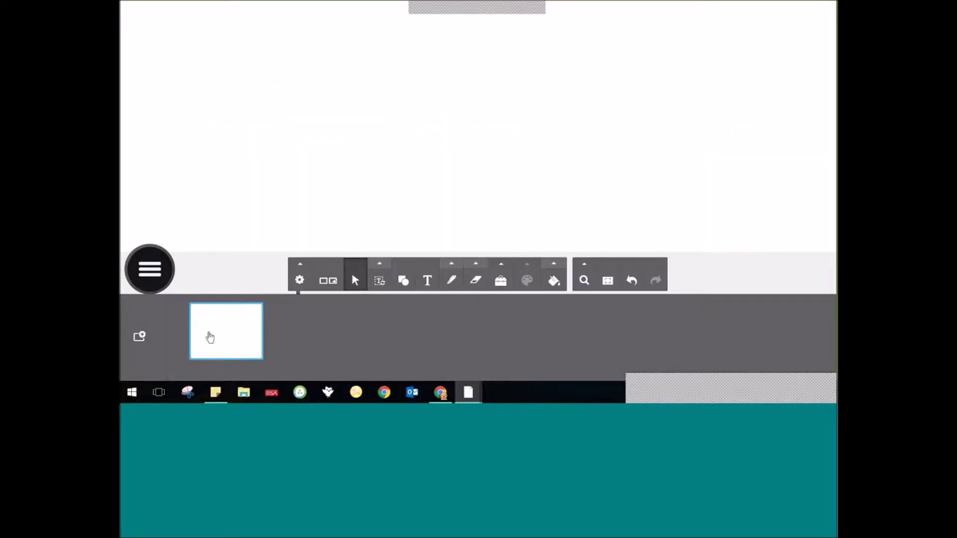
Add three more blank pages, go back to the first page and hide the page thumbnails.
left_click(140, 337)
left_click(140, 338)
left_click(140, 337)
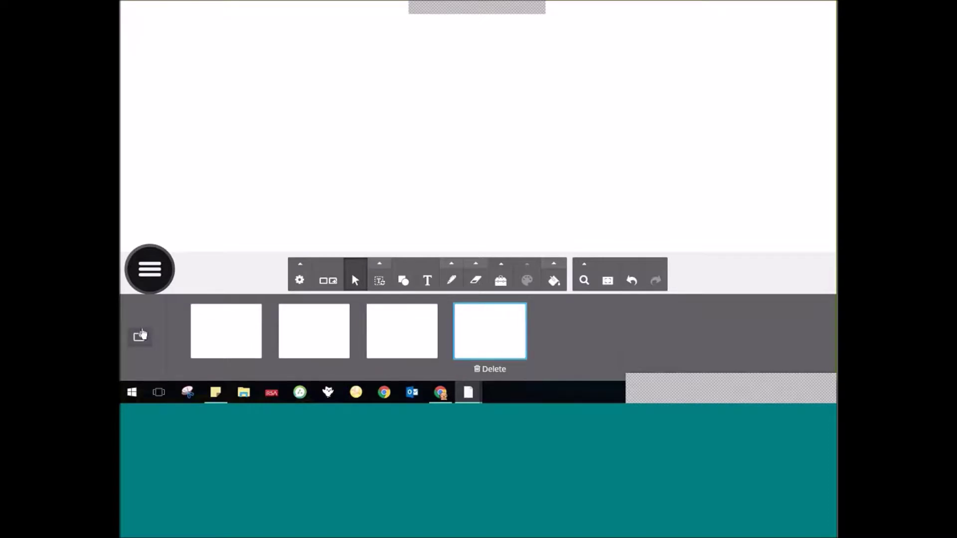
left_click(230, 338)
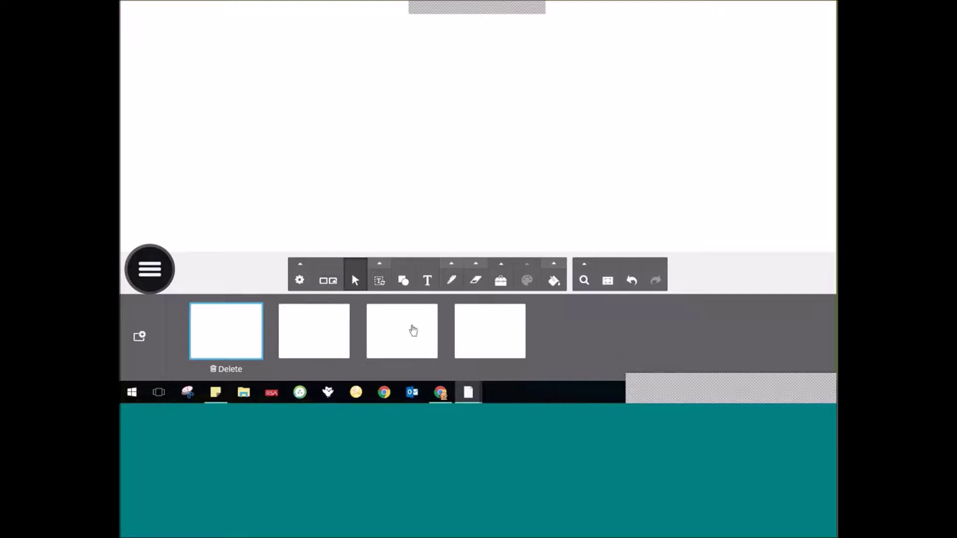
left_click(328, 283)
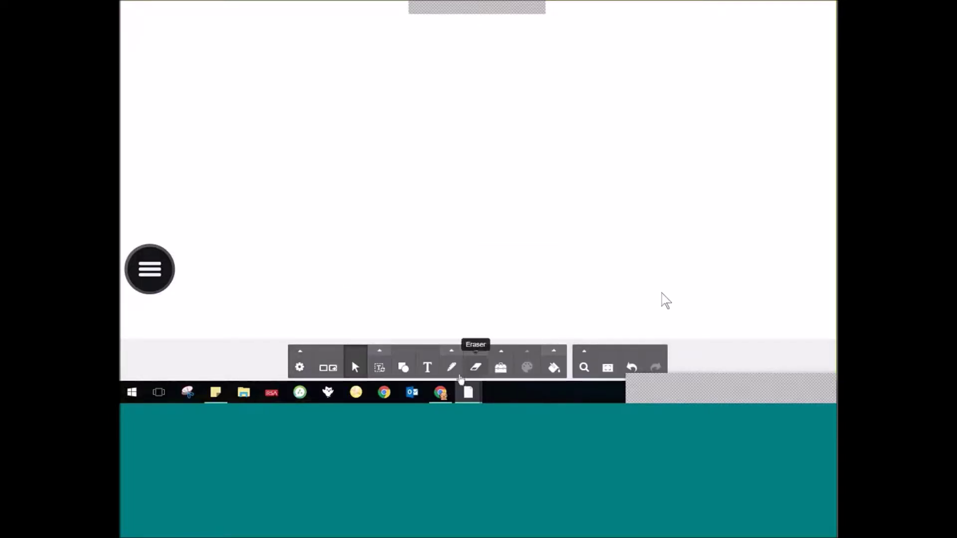
Draw a black T-chart on the first page using one straight vertical line and one straight horizontal line crossing near its upper end.
left_click(452, 351)
left_click(484, 280)
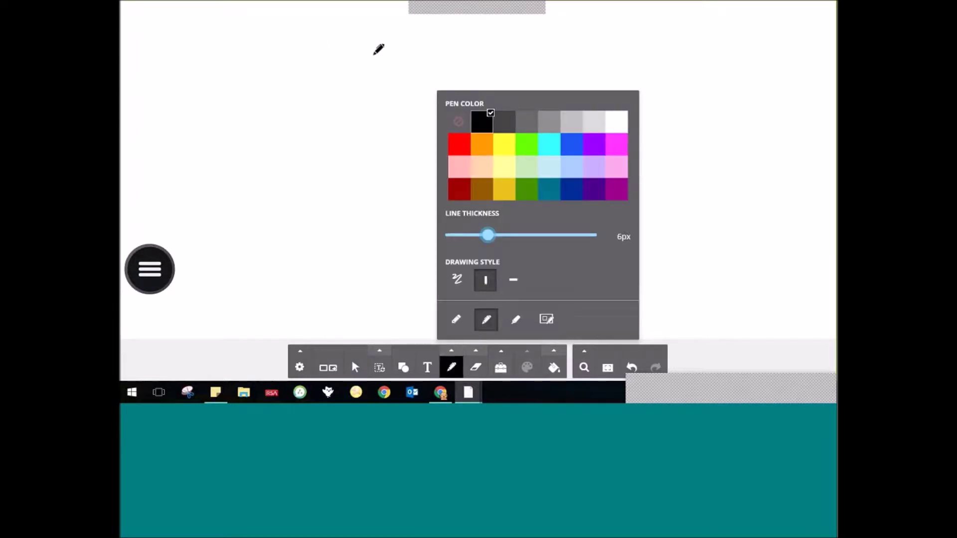
left_click_drag(356, 62, 355, 292)
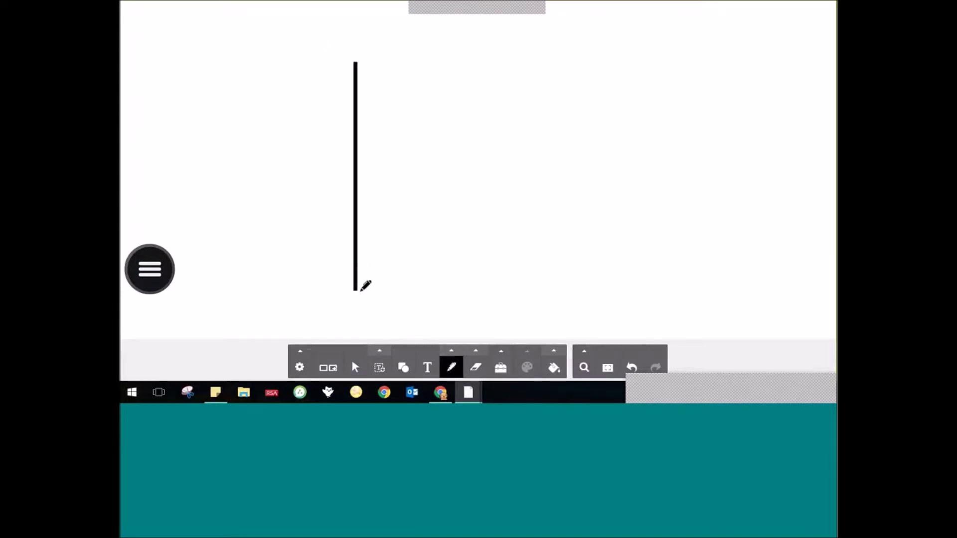
left_click(458, 351)
left_click(513, 280)
left_click(212, 110)
left_click_drag(231, 111, 514, 111)
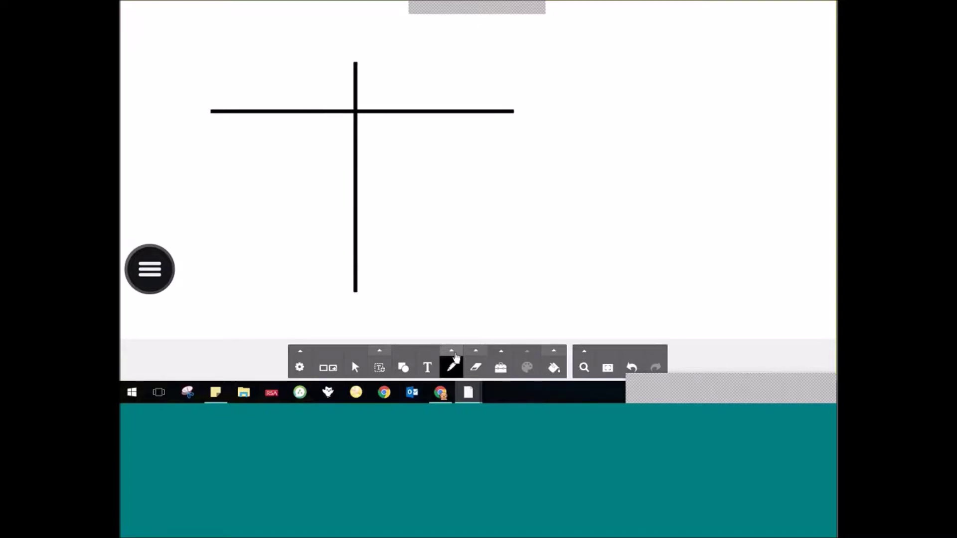
Set the pen color to dark magenta, and switch to the blue pencil with the freehand drawing style.
left_click(452, 368)
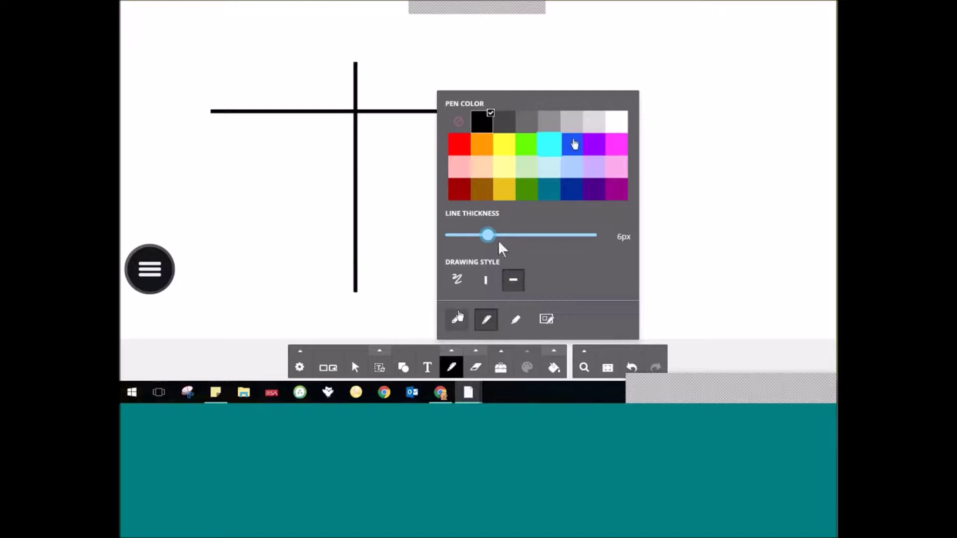
left_click(618, 190)
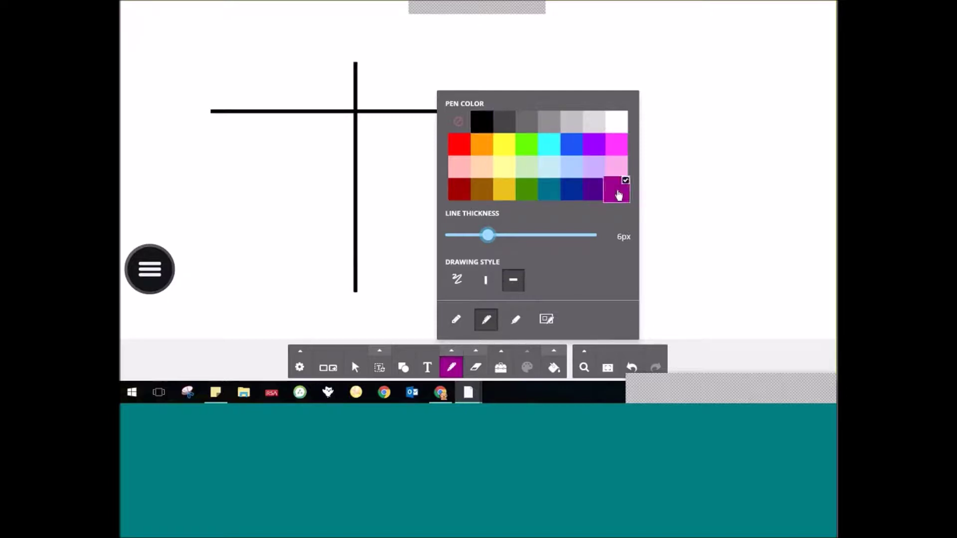
left_click(456, 319)
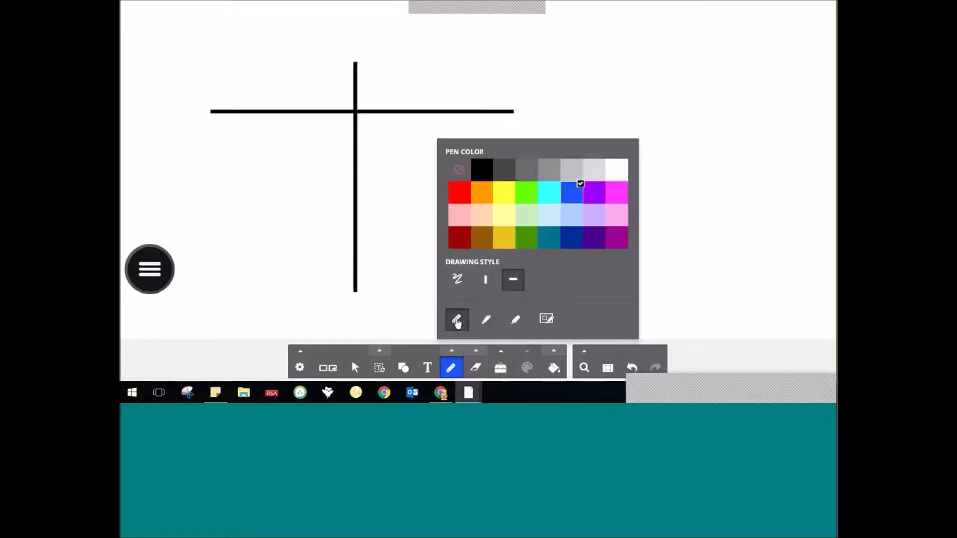
left_click(457, 279)
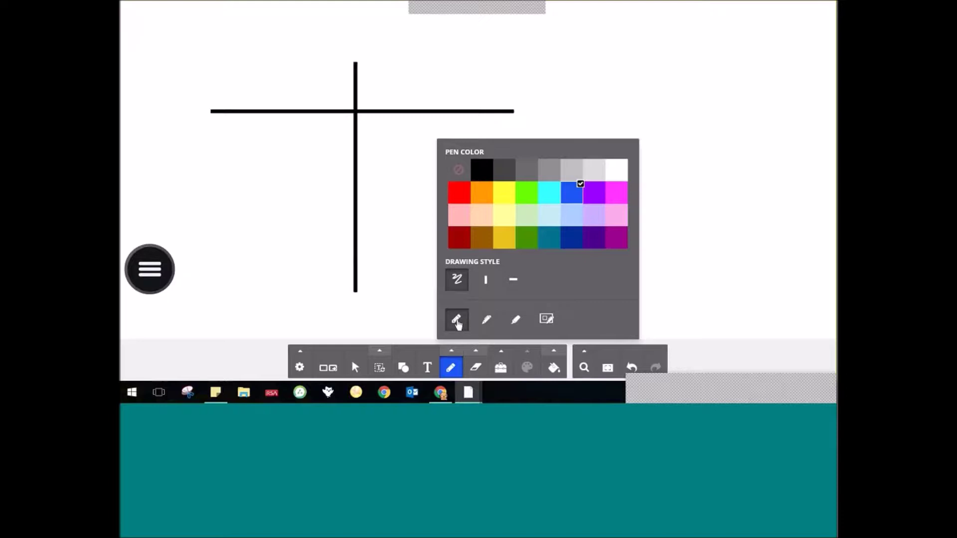
Handwrite the heading "Pro" over the T-chart's left column and "Con" over its right column in blue.
left_click(237, 66)
mouse_move(233, 64)
left_mouse_down()
mouse_move(232, 101)
mouse_move(248, 81)
mouse_move(268, 81)
mouse_move(278, 97)
mouse_move(274, 81)
left_mouse_up()
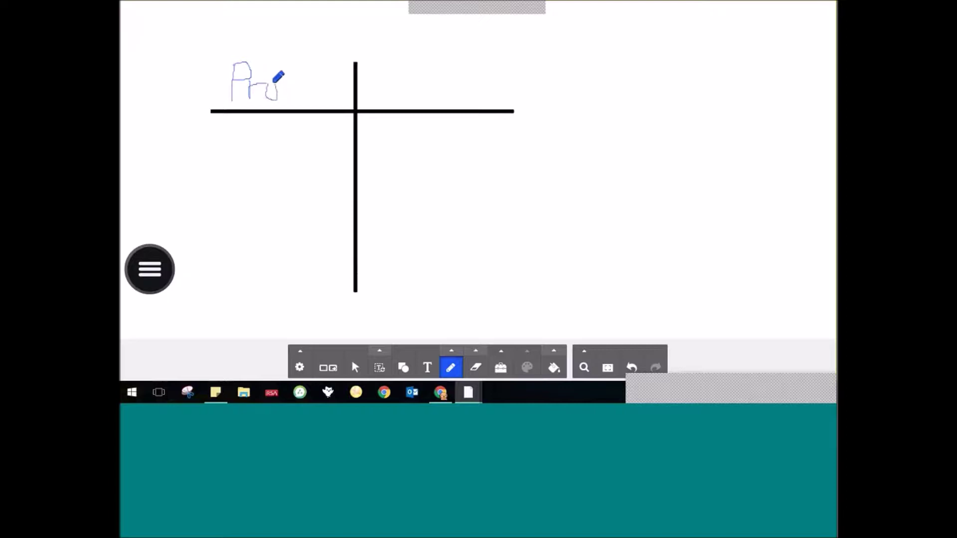
mouse_move(417, 57)
left_mouse_down()
mouse_move(394, 93)
mouse_move(433, 93)
mouse_move(438, 75)
mouse_move(446, 91)
left_mouse_up()
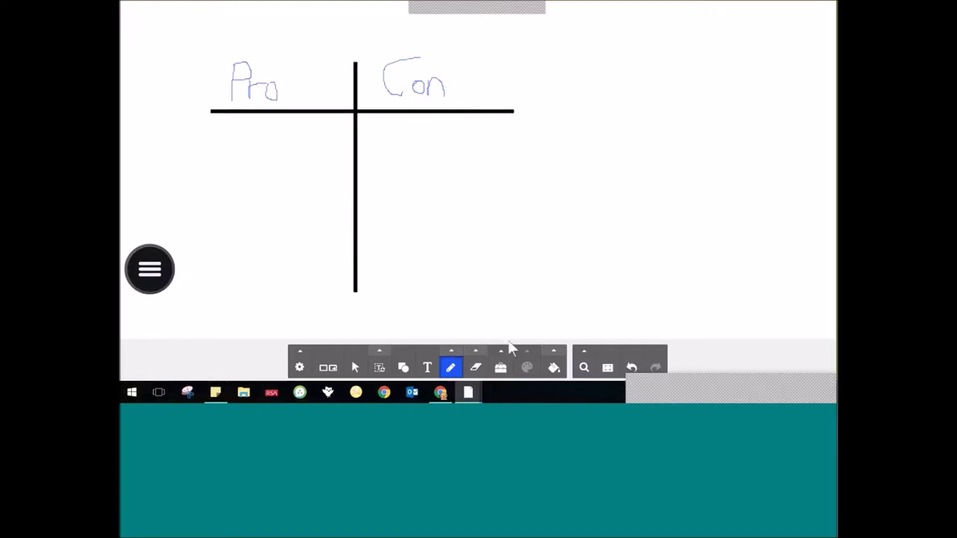
Draw a triangle to the right of the T-chart with the shape recognition pen in purple at 14 px.
left_click(452, 355)
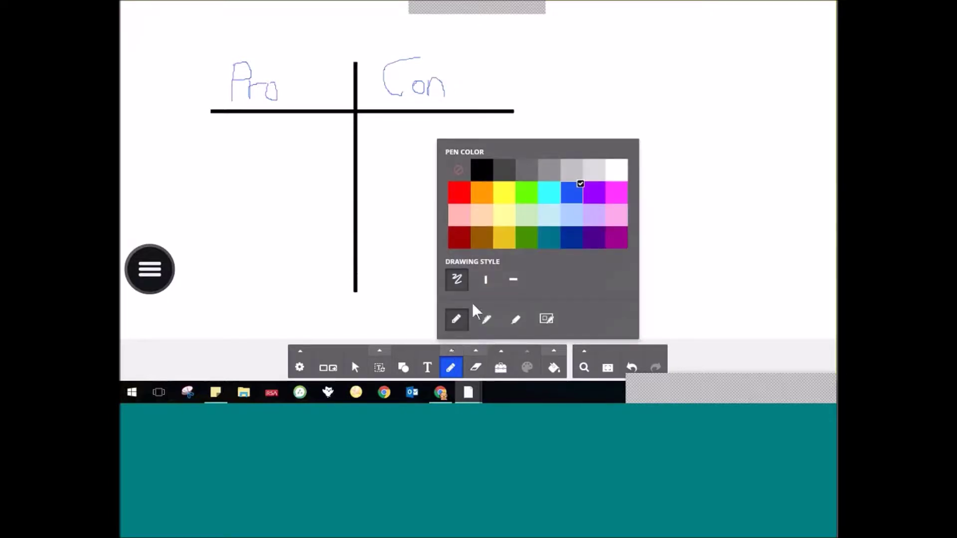
left_click(515, 324)
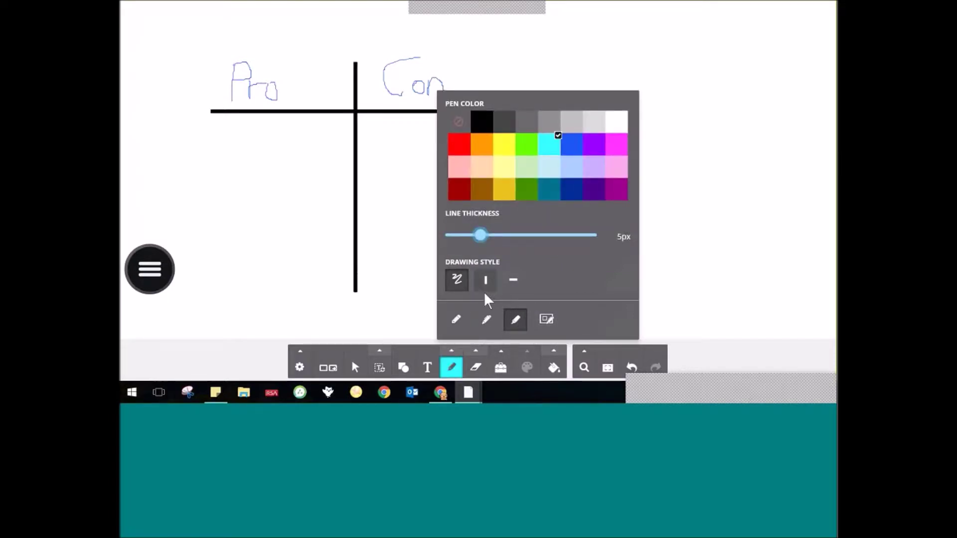
left_click(546, 321)
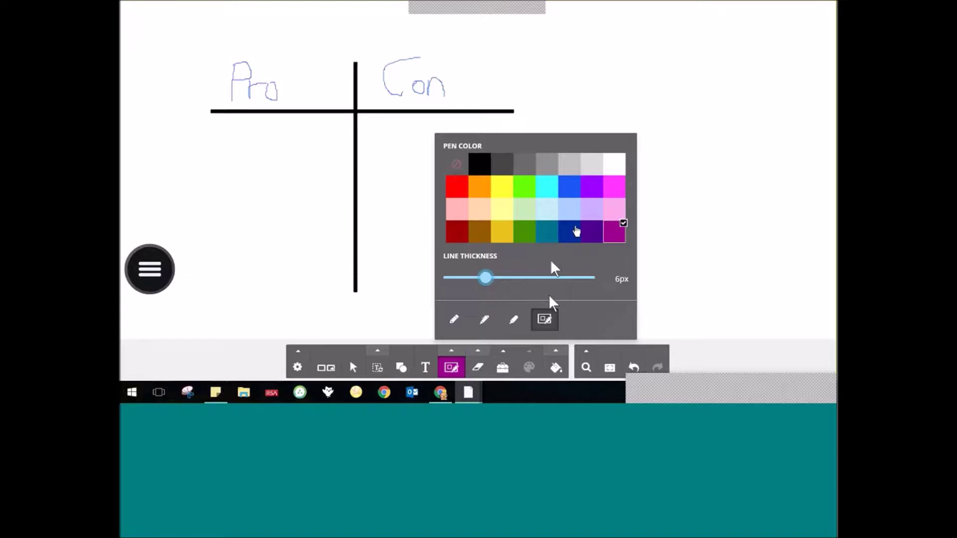
left_click(543, 278)
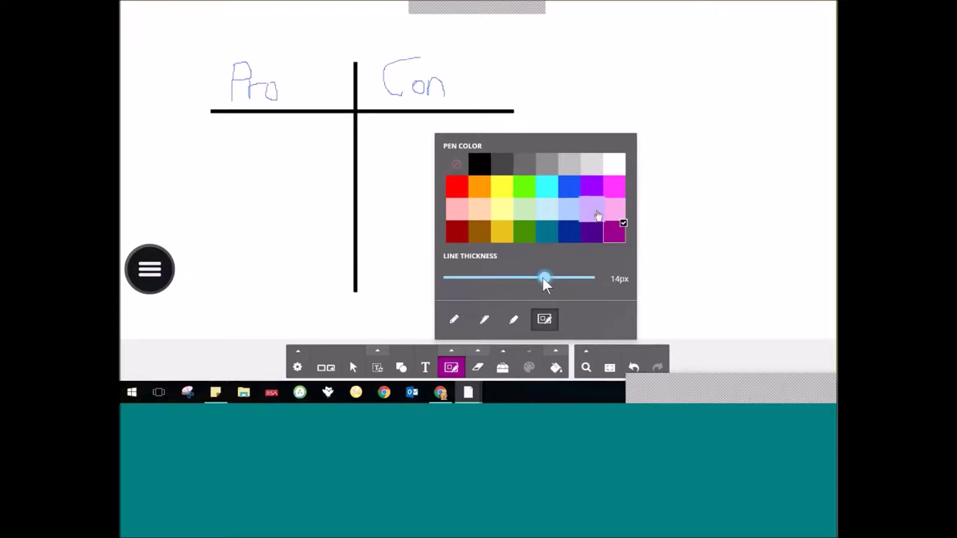
left_click(591, 189)
mouse_move(704, 64)
left_mouse_down()
mouse_move(674, 133)
mouse_move(758, 121)
mouse_move(710, 59)
left_mouse_up()
key("Escape")
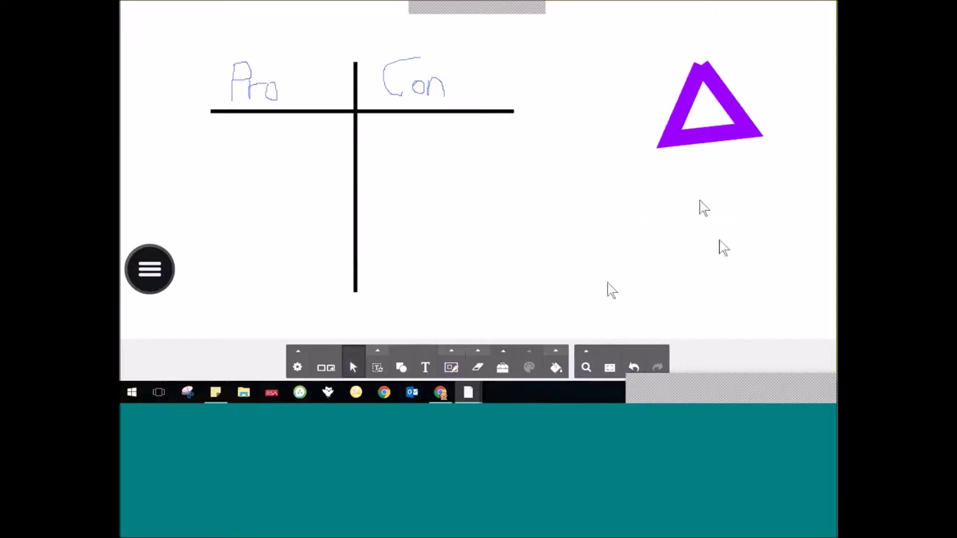
Draw a cyan circle below the purple triangle with the shape recognition pen at 6 px.
left_click(457, 354)
left_click(547, 186)
left_click(485, 278)
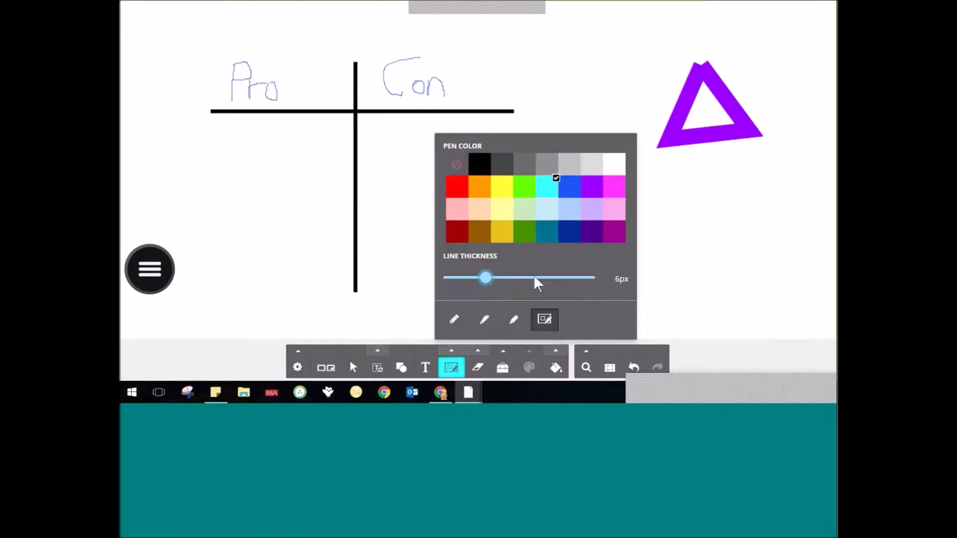
mouse_move(703, 194)
left_mouse_down()
mouse_move(690, 195)
mouse_move(686, 255)
mouse_move(722, 257)
mouse_move(735, 232)
mouse_move(726, 205)
mouse_move(696, 193)
left_mouse_up()
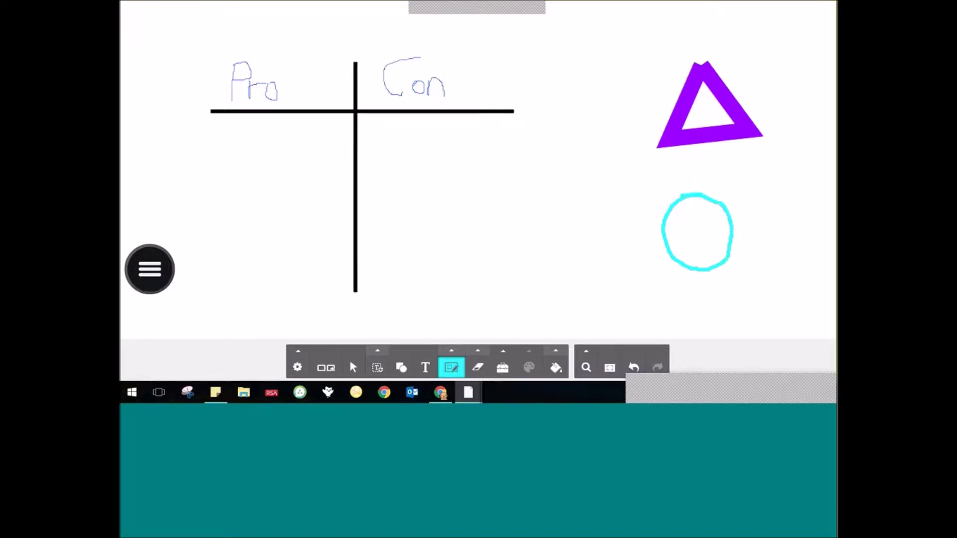
Select the cyan circle, move it down and to the left, and flatten it into an ellipse.
left_click(354, 367)
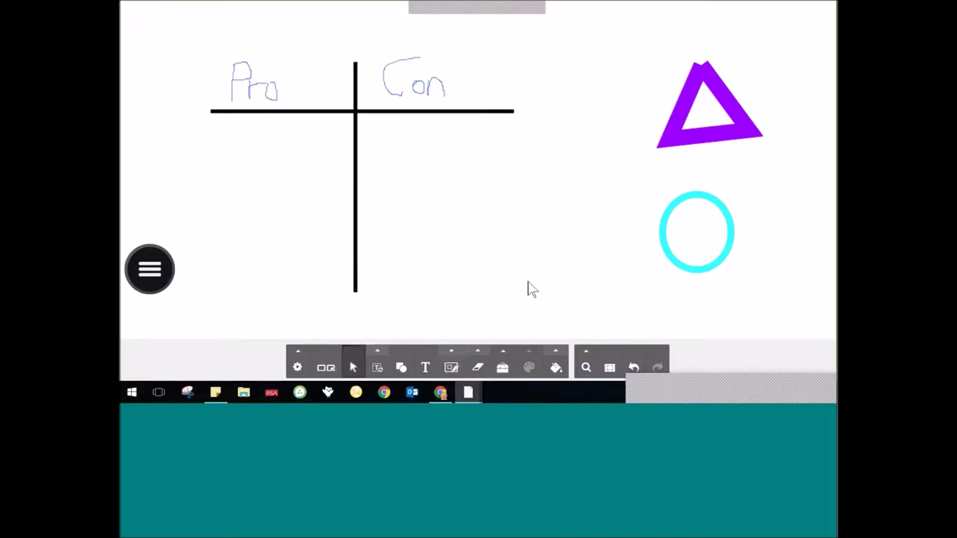
left_click(705, 267)
left_click_drag(734, 196, 591, 217)
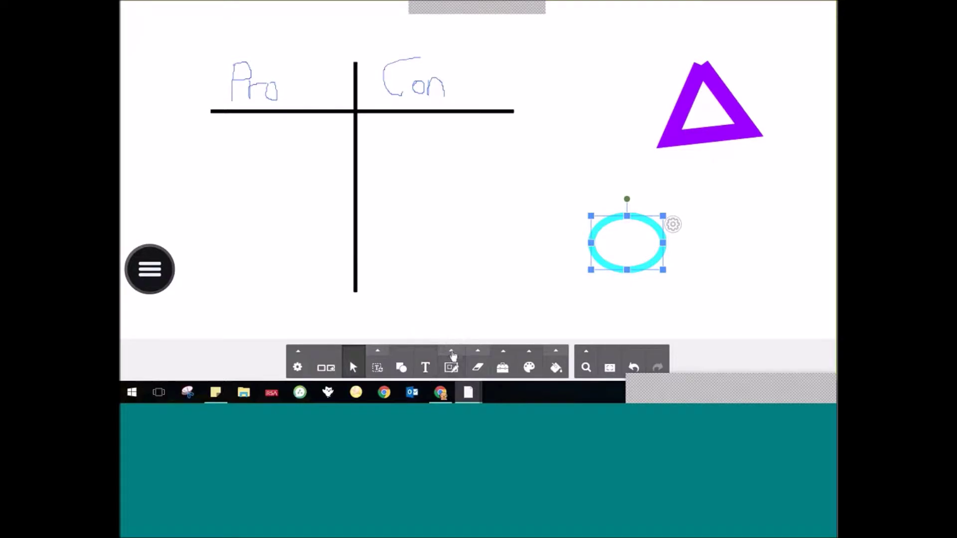
Clear all pen and pencil ink from the page at once using the eraser's clear option.
left_click(452, 353)
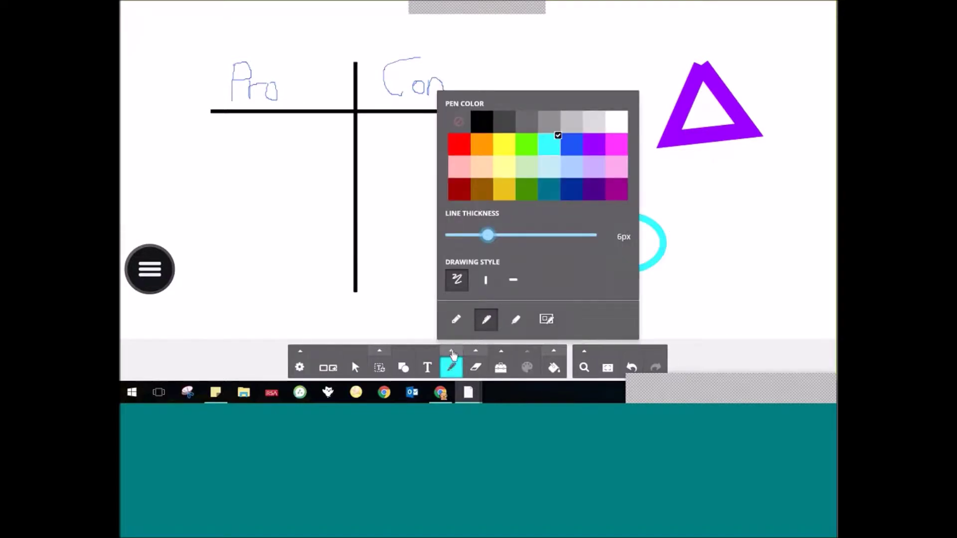
left_click(480, 352)
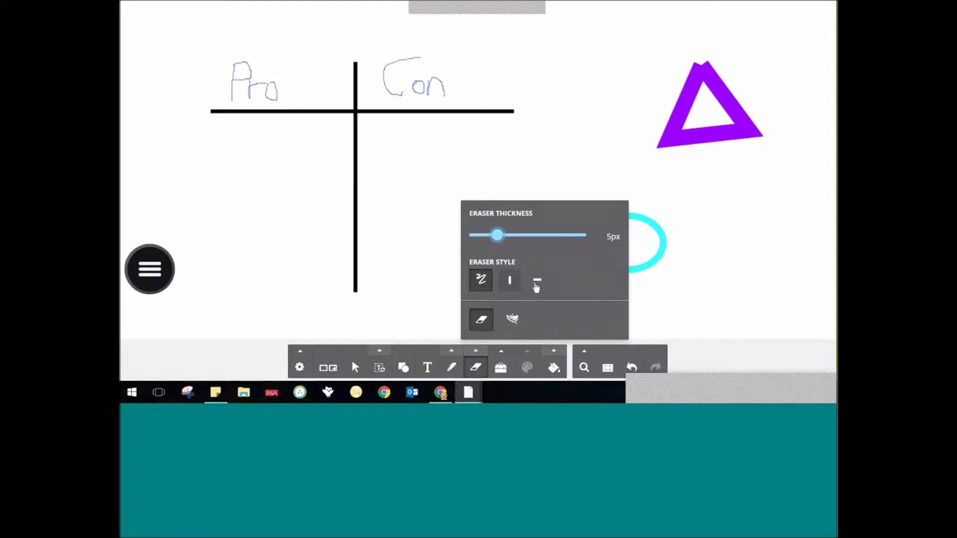
left_click(513, 321)
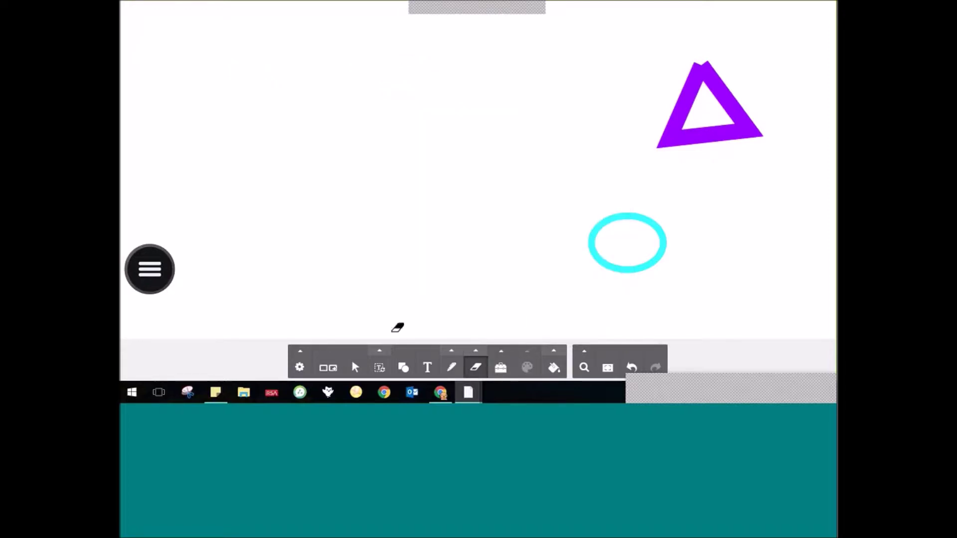
Switch to the second, blank page and hide the page thumbnails.
left_click(328, 368)
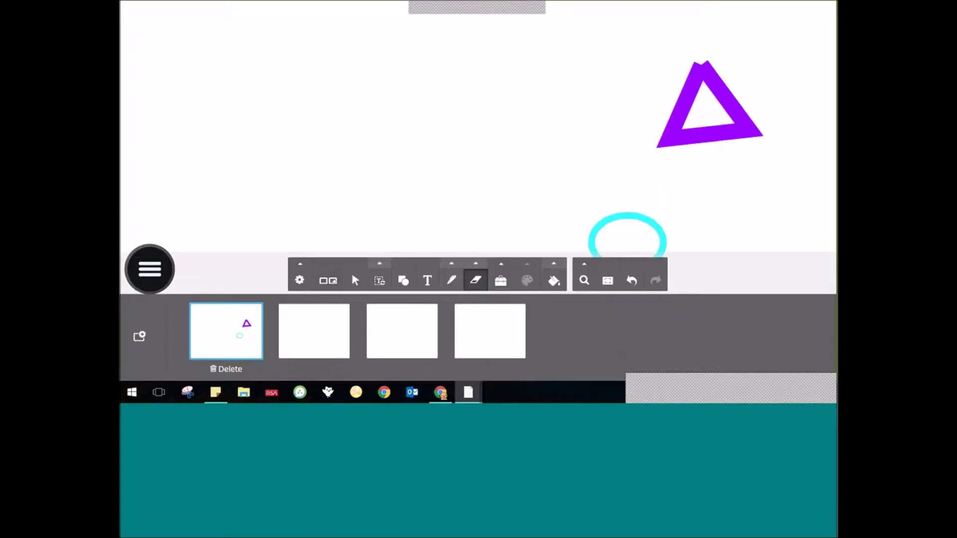
left_click(309, 338)
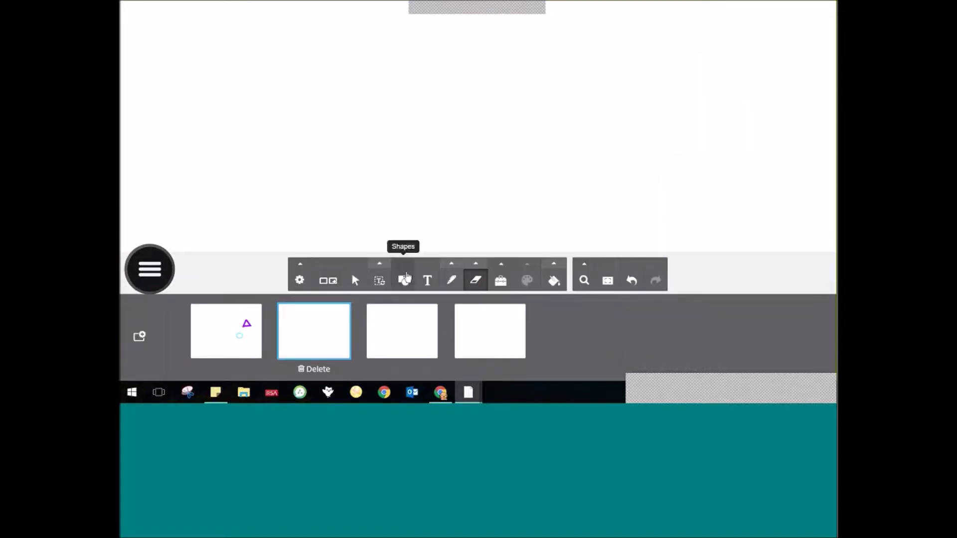
left_click(328, 280)
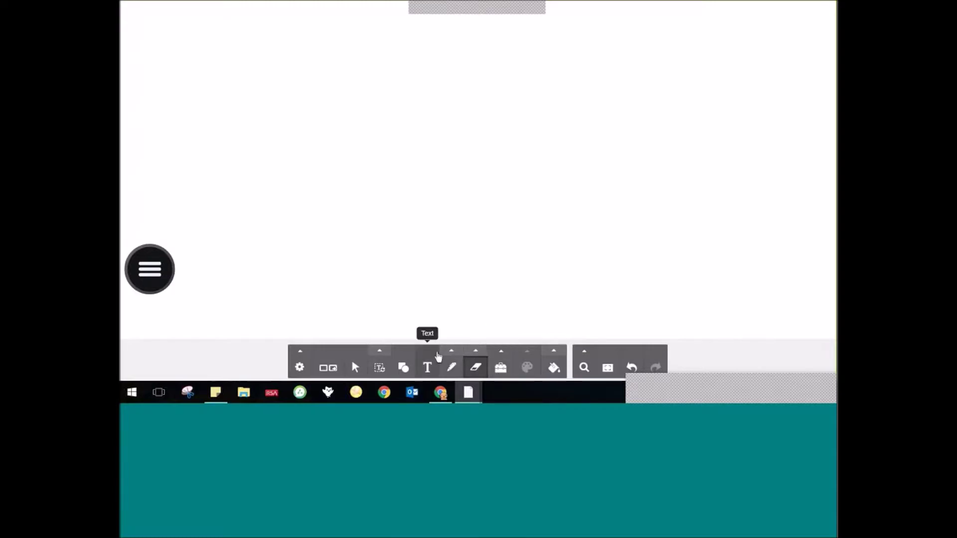
Add a text box reading "Warm-Up", narrow it to fit the text and move it toward the upper middle of the page.
left_click(427, 368)
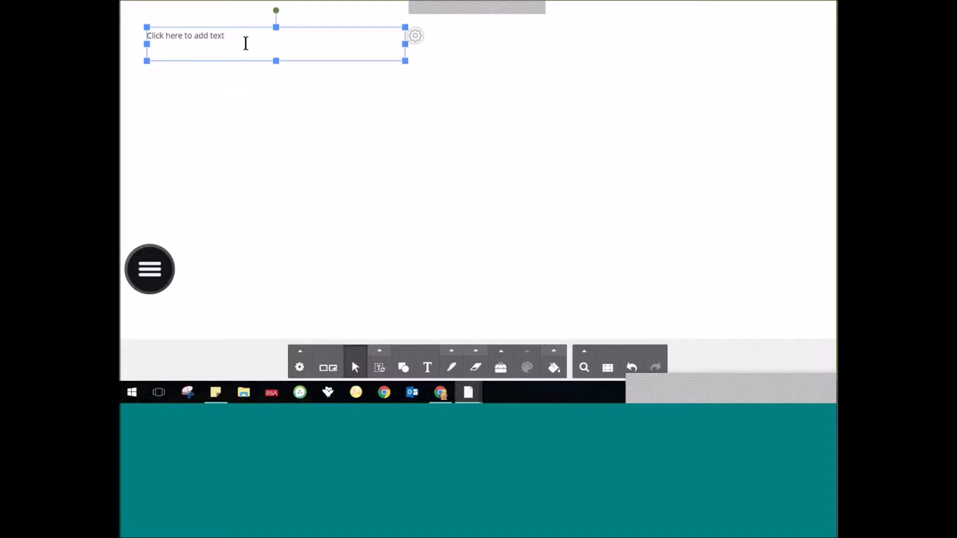
type("Warm-Up")
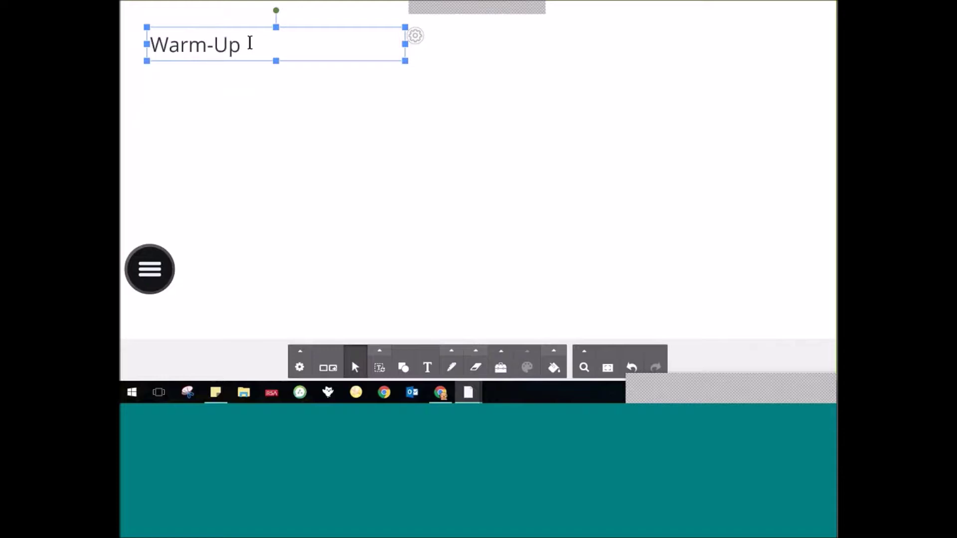
left_click_drag(405, 43, 588, 110)
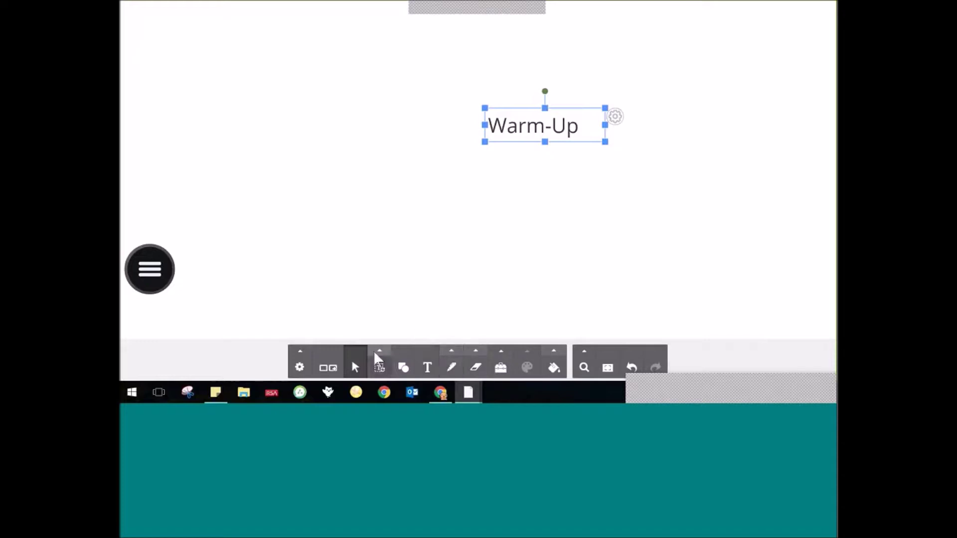
Handwrite "ClassFlow" in red with the 6 px freehand pen, below and to the left of "Warm-Up".
left_click(454, 355)
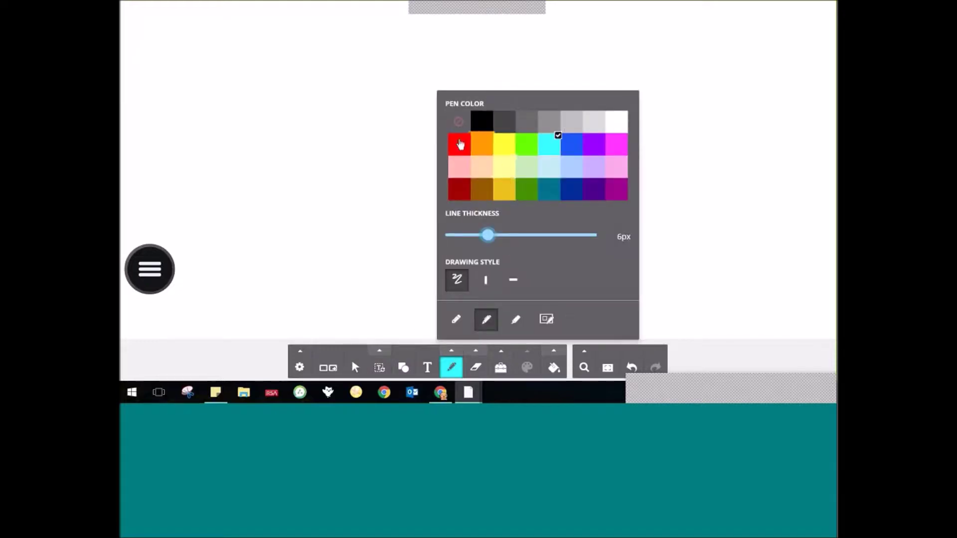
left_click(457, 143)
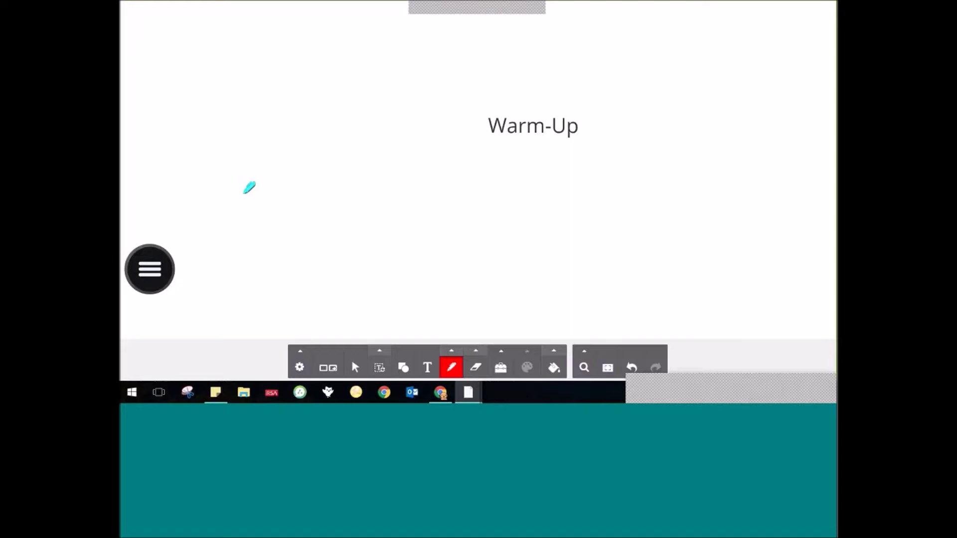
mouse_move(280, 175)
left_mouse_down()
mouse_move(241, 201)
mouse_move(271, 237)
left_mouse_up()
left_click_drag(290, 172, 282, 244)
mouse_move(313, 202)
left_mouse_down()
mouse_move(305, 213)
mouse_move(318, 225)
left_mouse_up()
mouse_move(341, 194)
left_mouse_down()
mouse_move(338, 224)
mouse_move(347, 227)
left_mouse_up()
left_click_drag(373, 171, 375, 225)
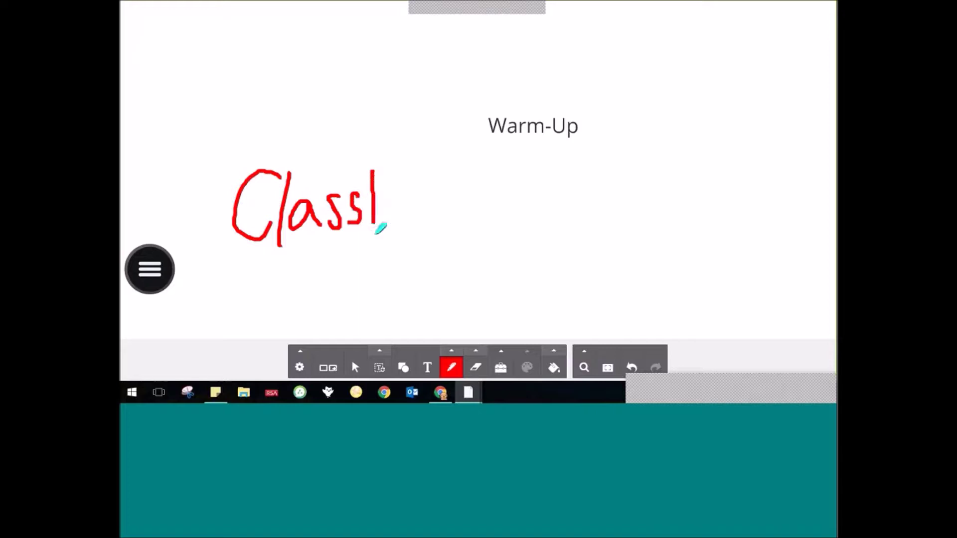
left_click_drag(374, 172, 420, 173)
mouse_move(375, 202)
left_mouse_down()
mouse_move(392, 202)
mouse_move(412, 236)
mouse_move(440, 206)
mouse_move(459, 222)
mouse_move(493, 214)
mouse_move(498, 197)
left_mouse_up()
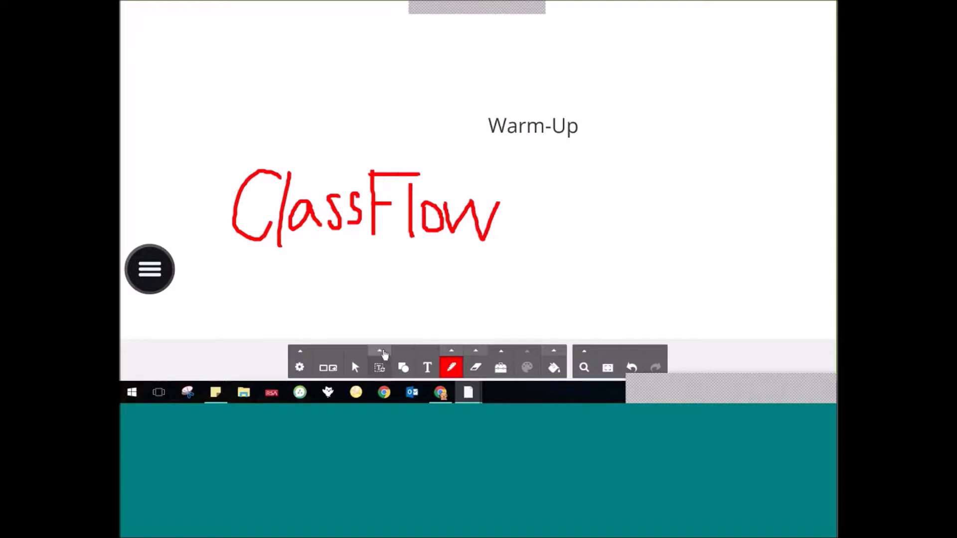
Convert the handwritten "ClassFlow" into typed text with the Text Recognition Selector.
left_click(381, 368)
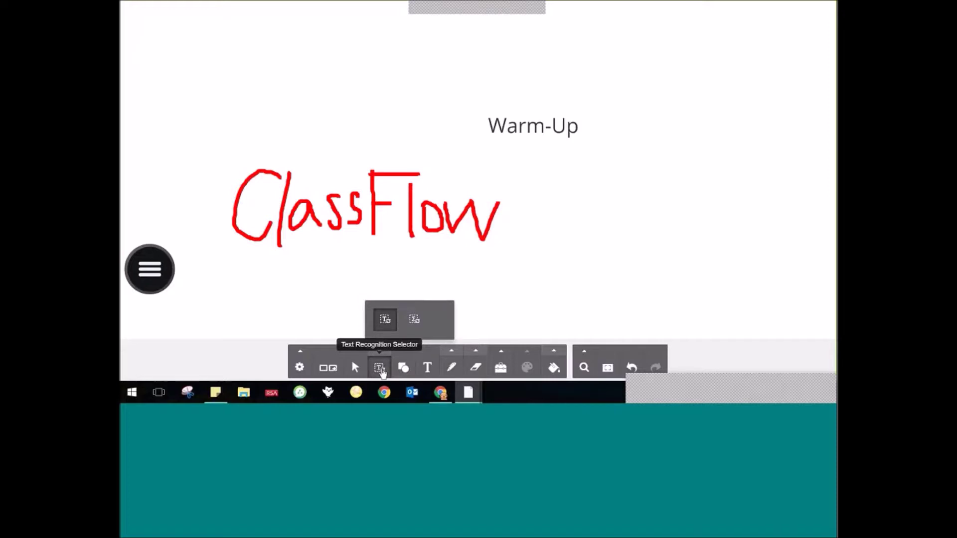
left_click(385, 321)
left_click_drag(207, 123, 521, 282)
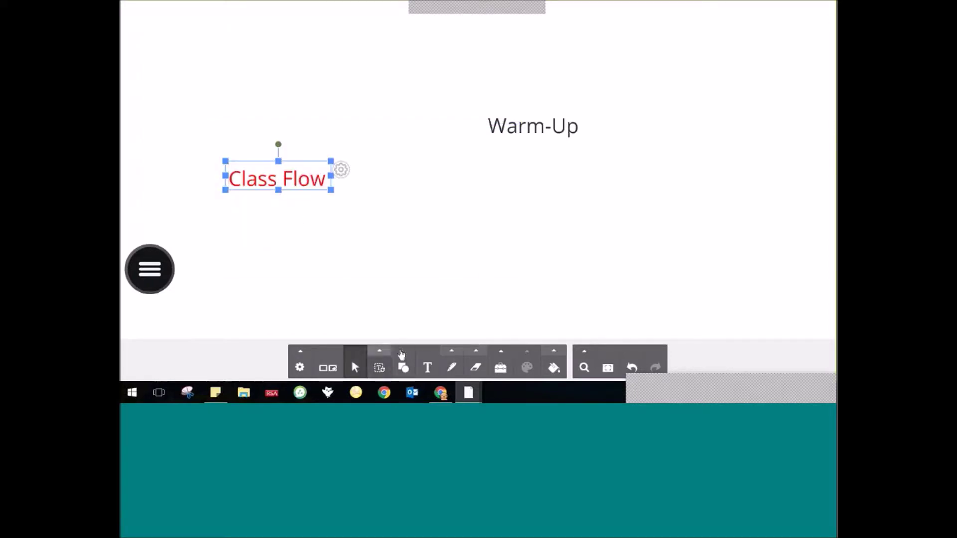
Handwrite the equation "2 × 9 =" in red with the 6 px freehand pen below the "Class Flow" text.
left_click(453, 352)
left_click(453, 352)
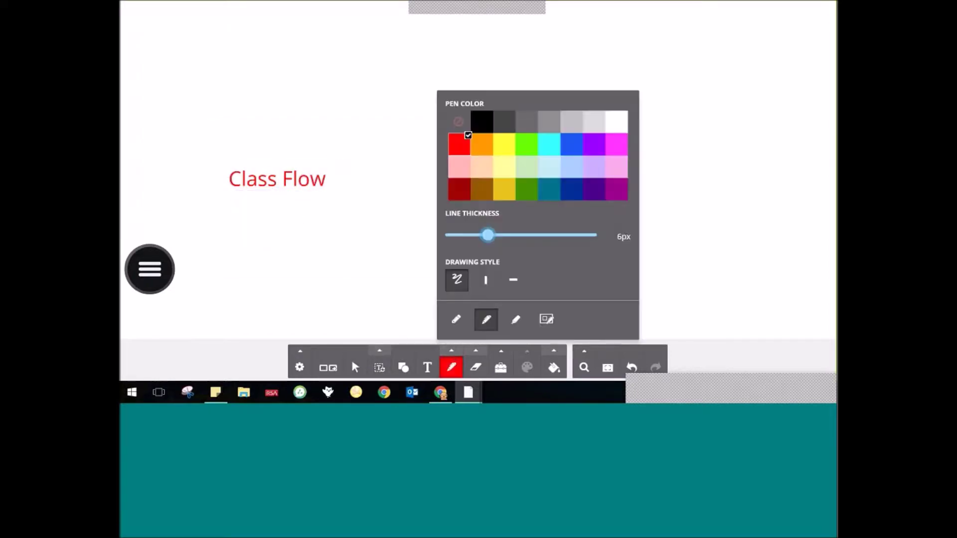
mouse_move(332, 248)
left_mouse_down()
mouse_move(356, 223)
mouse_move(334, 292)
mouse_move(388, 294)
left_mouse_up()
mouse_move(396, 252)
left_mouse_down()
mouse_move(420, 273)
mouse_move(392, 273)
left_mouse_up()
mouse_move(452, 208)
left_mouse_down()
mouse_move(432, 230)
mouse_move(467, 219)
mouse_move(471, 291)
left_mouse_up()
left_click_drag(500, 240, 549, 265)
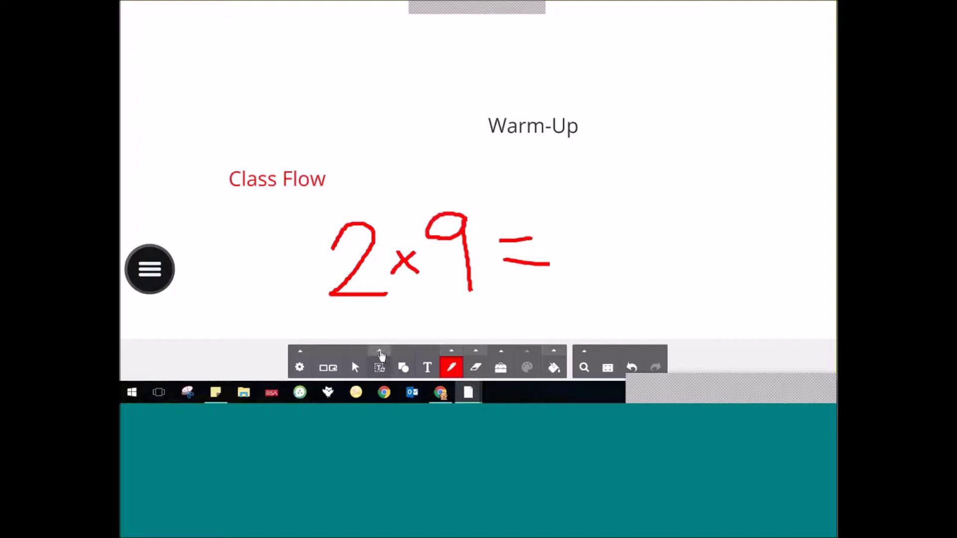
Convert the handwritten "2 × 9 =" into a typeset equation with the math recognition selector.
left_click(379, 367)
left_click(414, 320)
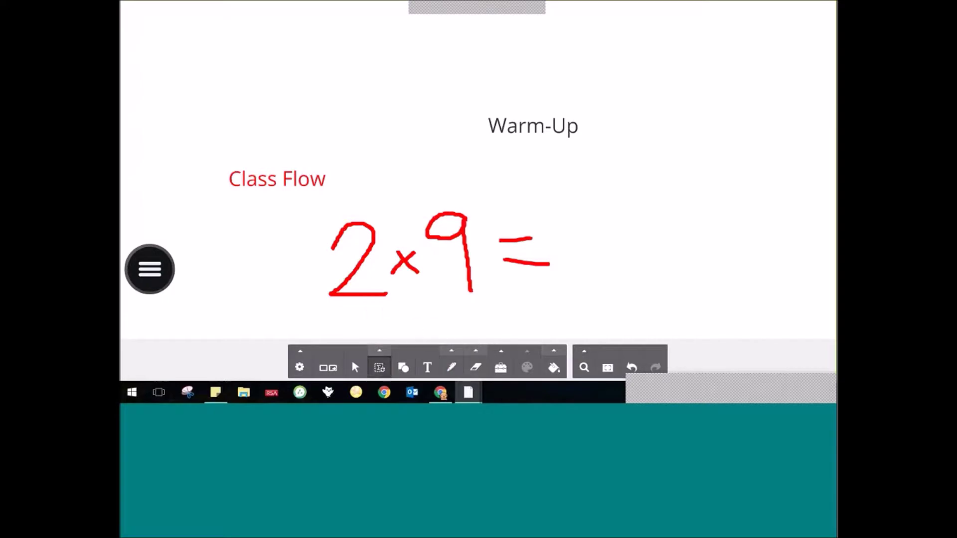
left_click_drag(313, 197, 567, 313)
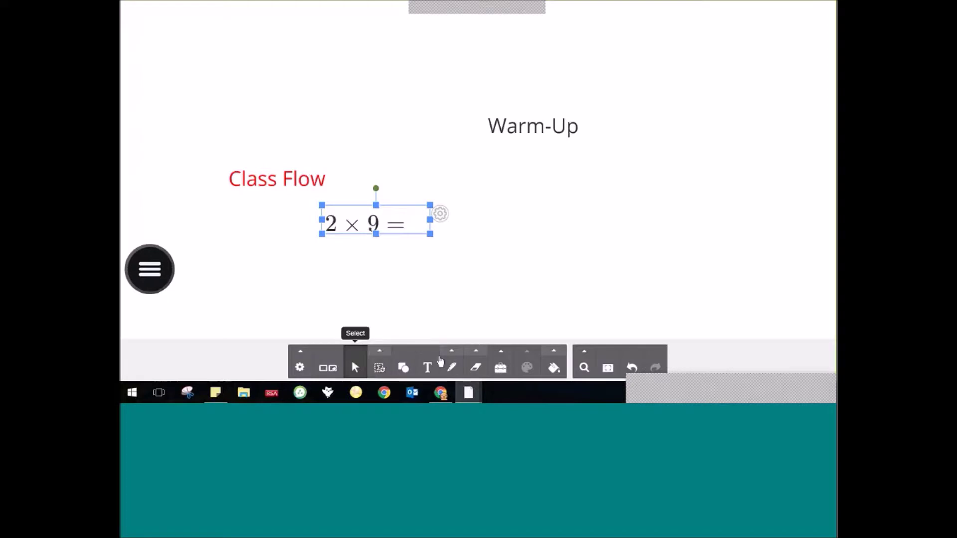
Fill the page background with bright yellow.
left_click(563, 352)
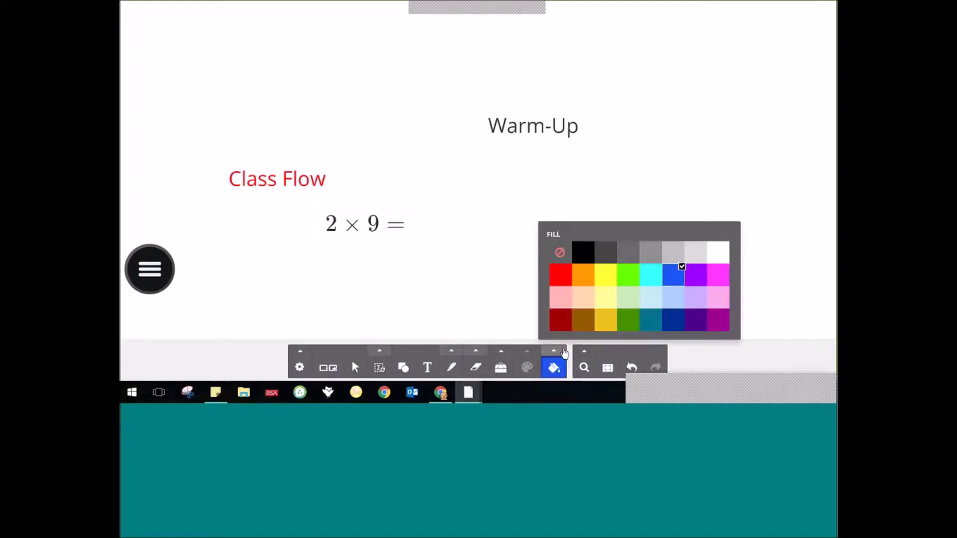
left_click(605, 275)
left_click(627, 144)
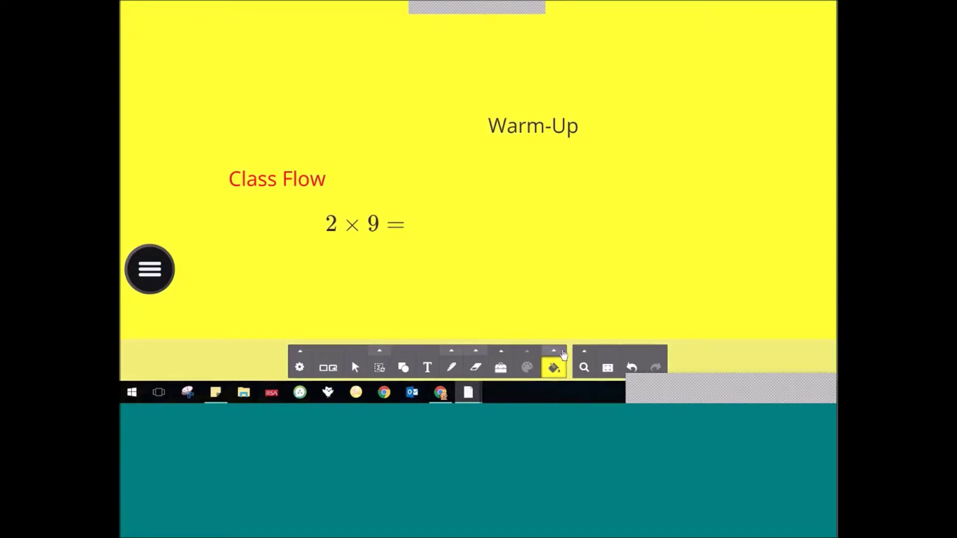
Fill the page background with pale blue.
left_click(553, 367)
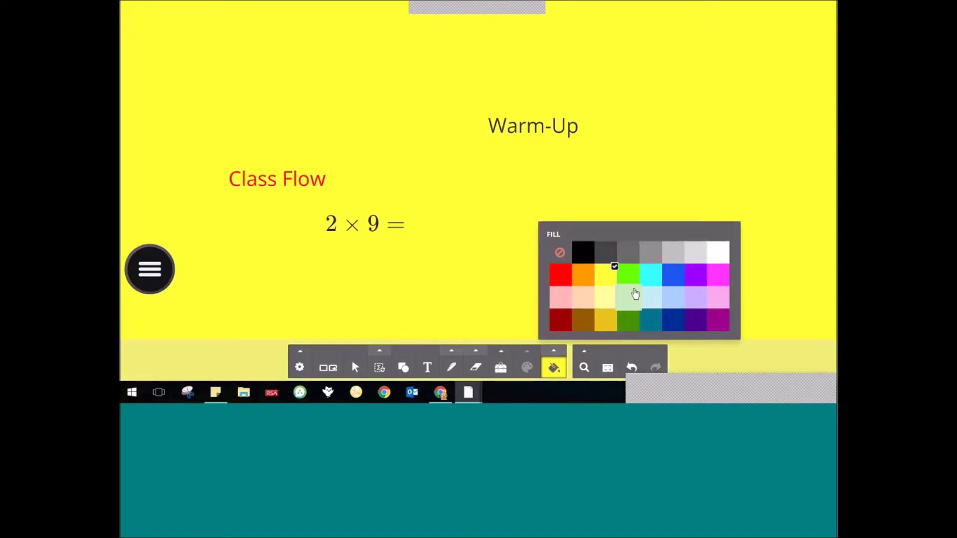
left_click(650, 298)
left_click(660, 204)
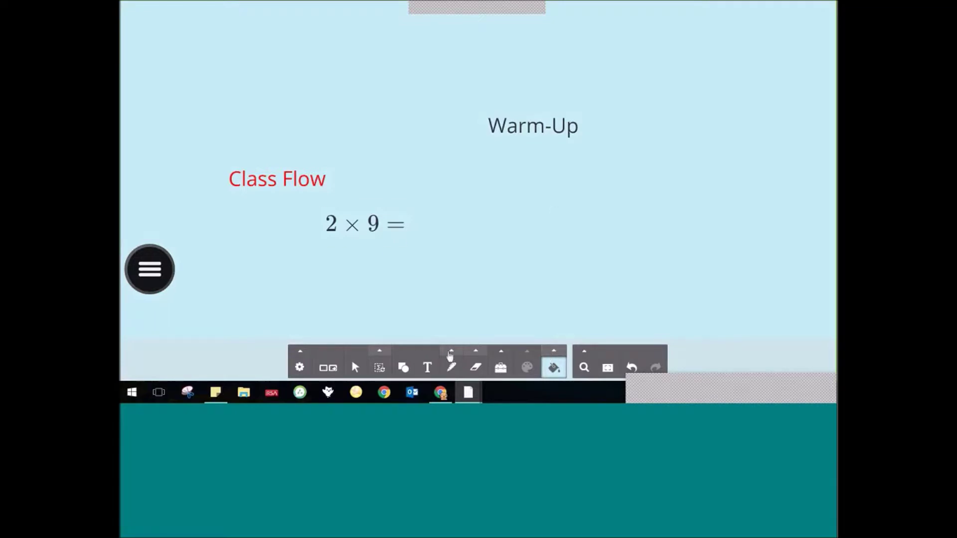
Add a block arrow shape pointing upward and place it below "Warm-Up".
left_click(408, 371)
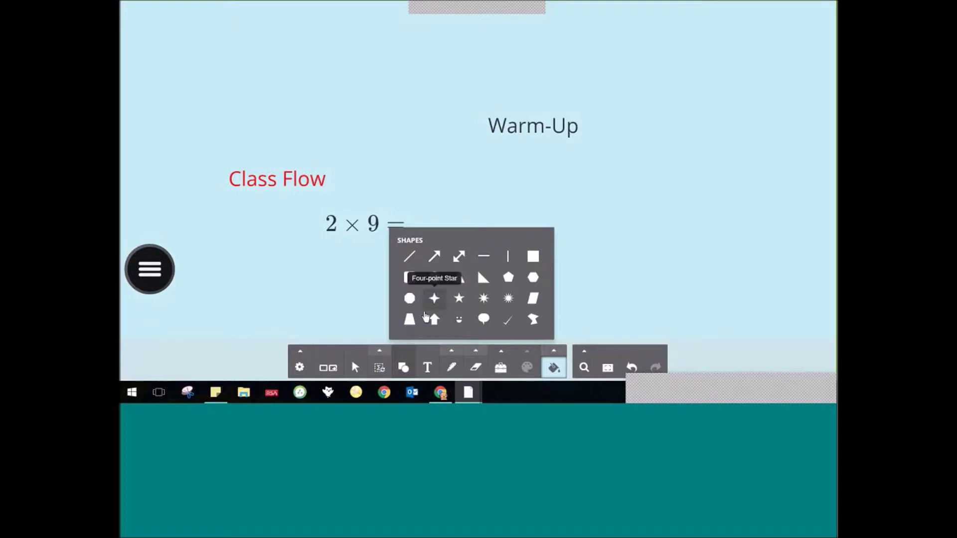
left_click(435, 320)
left_click_drag(510, 132, 560, 253)
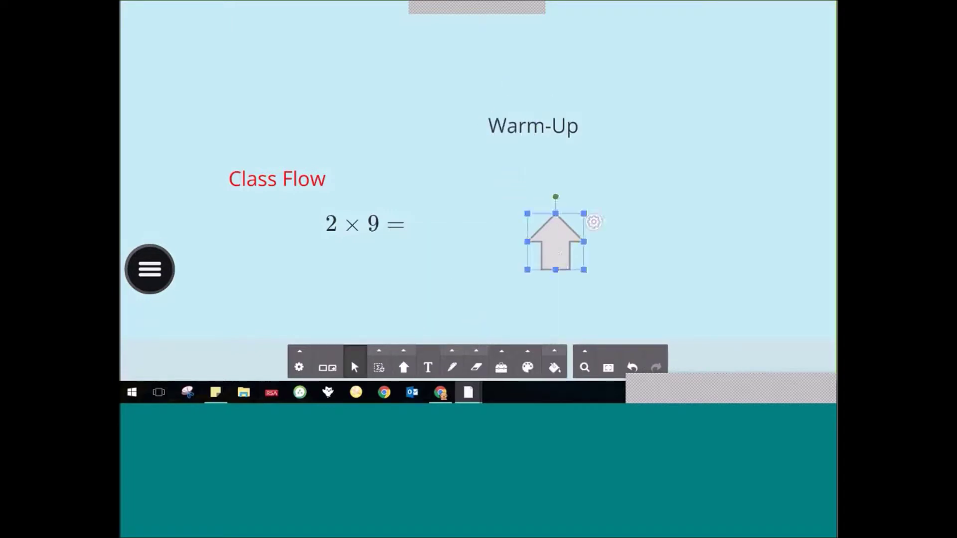
Add a second upward block arrow and move it to the right of and below "Warm-Up".
left_click(404, 368)
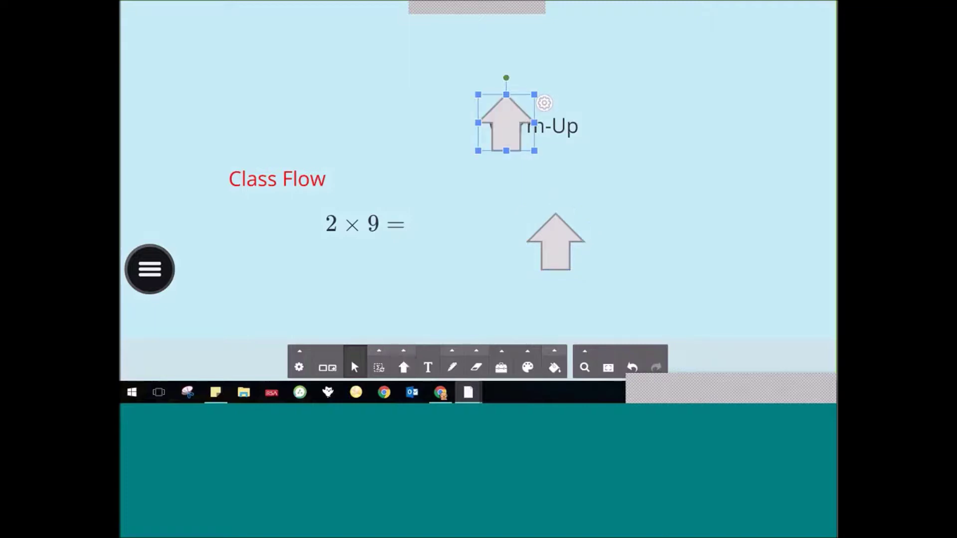
left_click(403, 351)
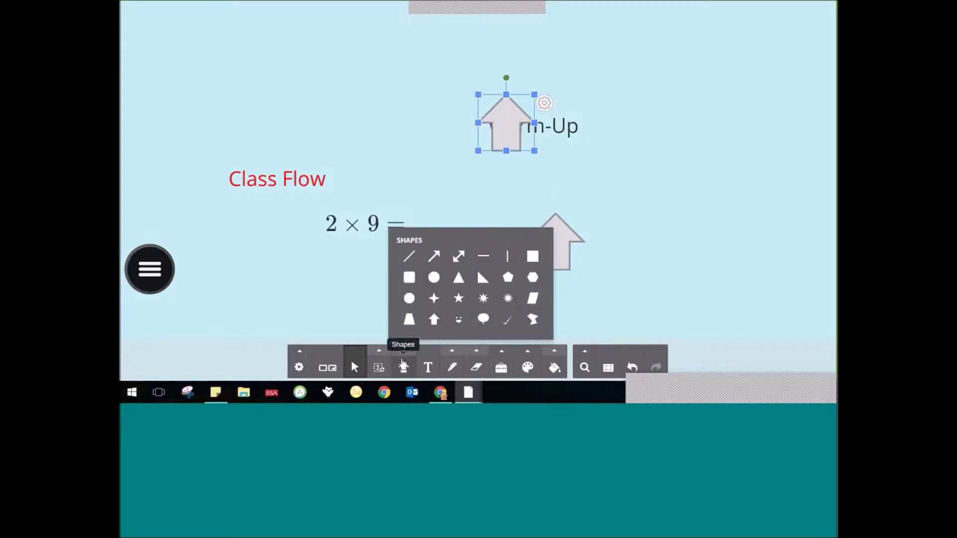
left_click(512, 107)
left_click_drag(512, 106, 674, 181)
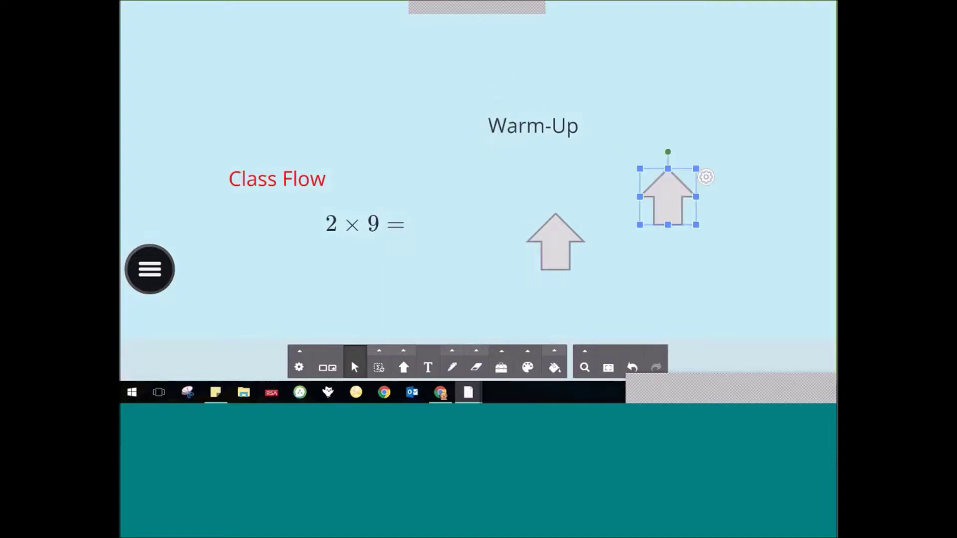
Fill the right-hand arrow with black and the arrow below "Warm-Up" with bright green.
left_click(555, 354)
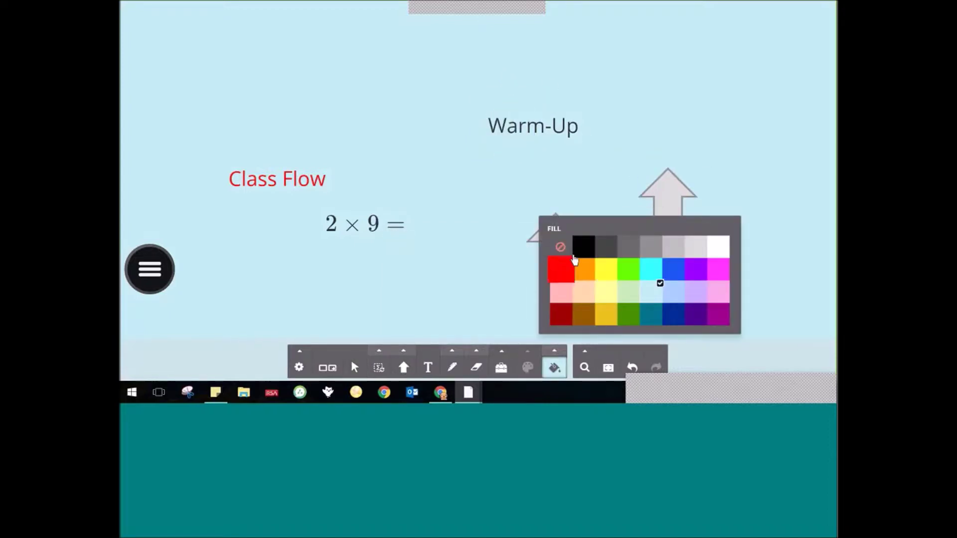
left_click(584, 241)
left_click(558, 362)
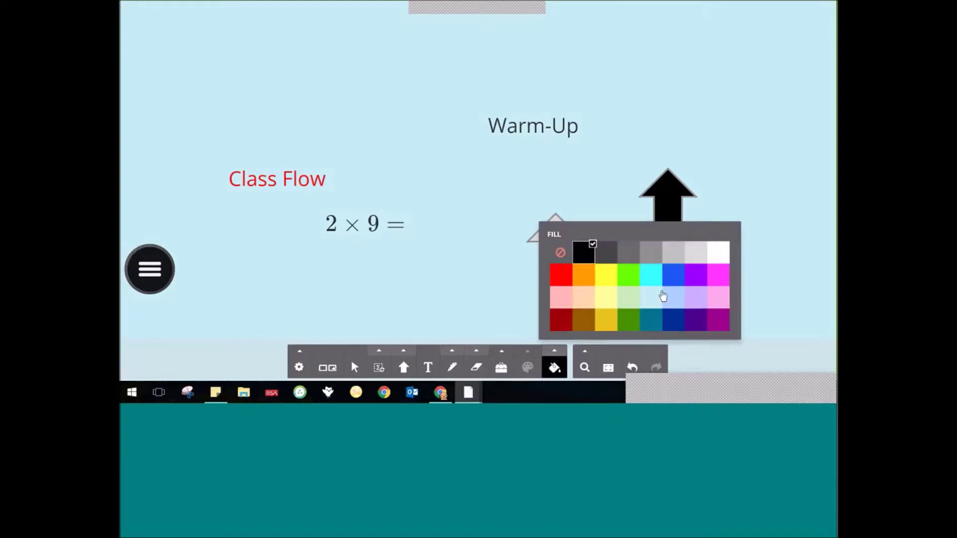
left_click(621, 278)
left_click(548, 235)
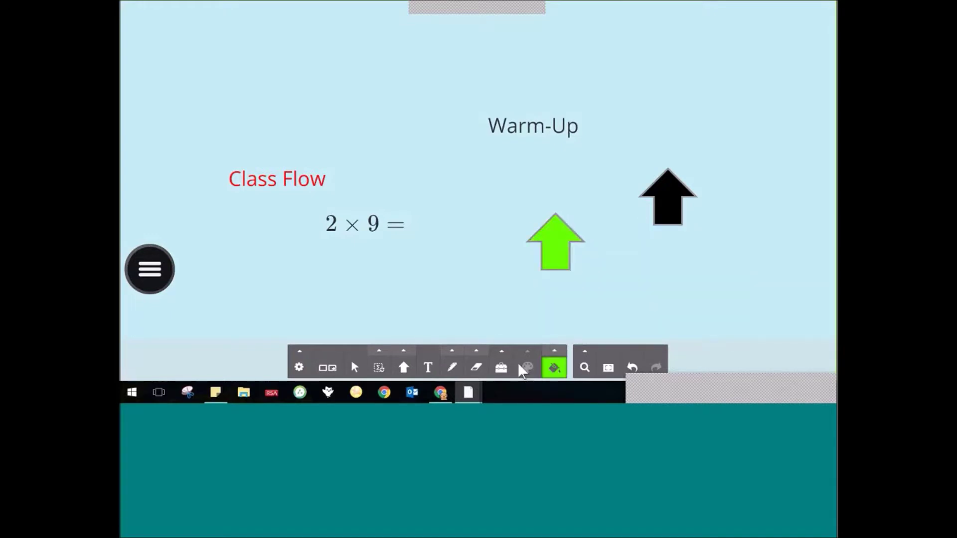
Review the green arrow's reorder, rotate and anchor options and display its editable points.
left_click(354, 368)
left_click(565, 239)
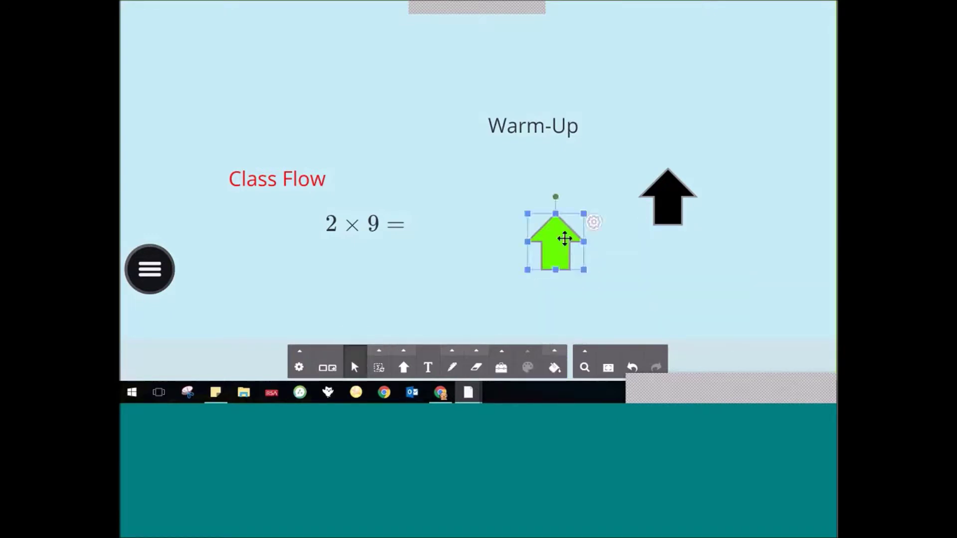
left_click(594, 222)
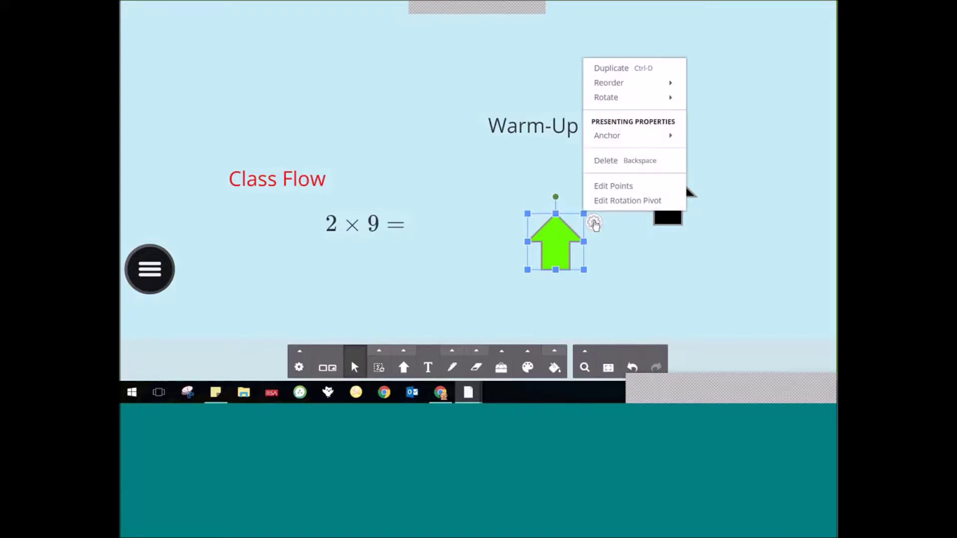
mouse_move(623, 84)
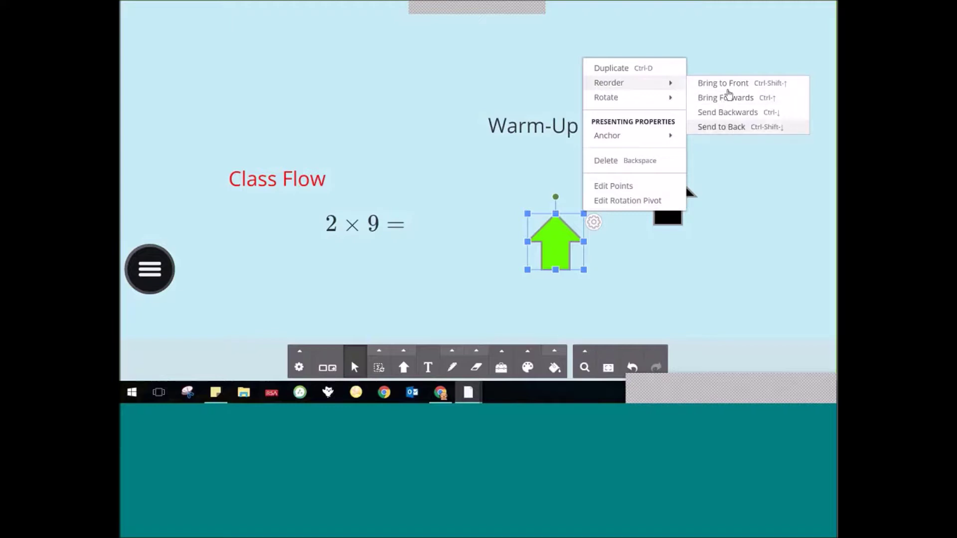
mouse_move(676, 102)
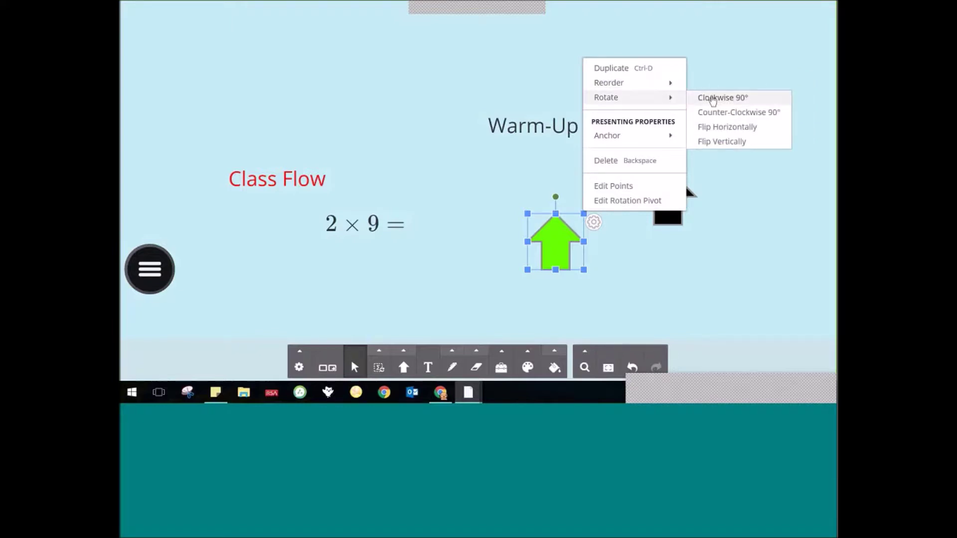
mouse_move(677, 143)
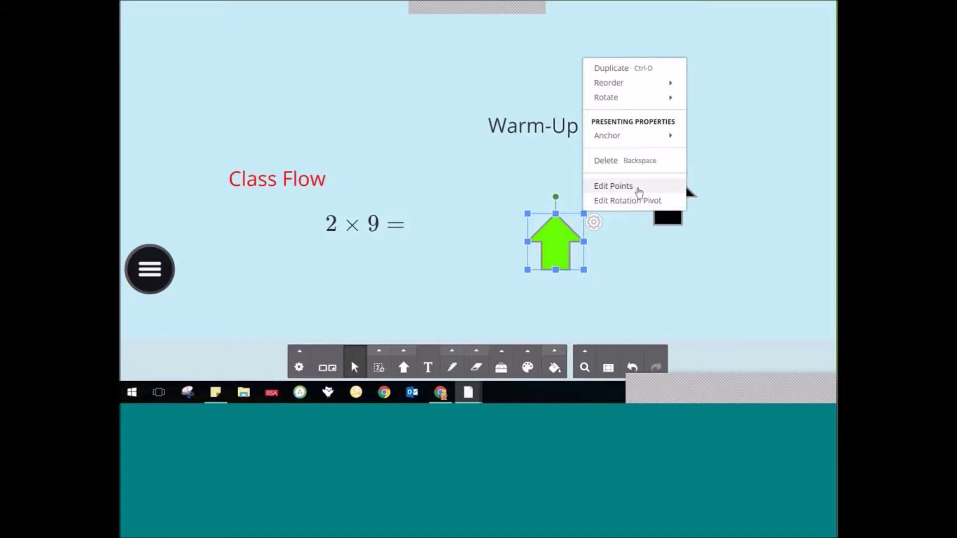
left_click(640, 191)
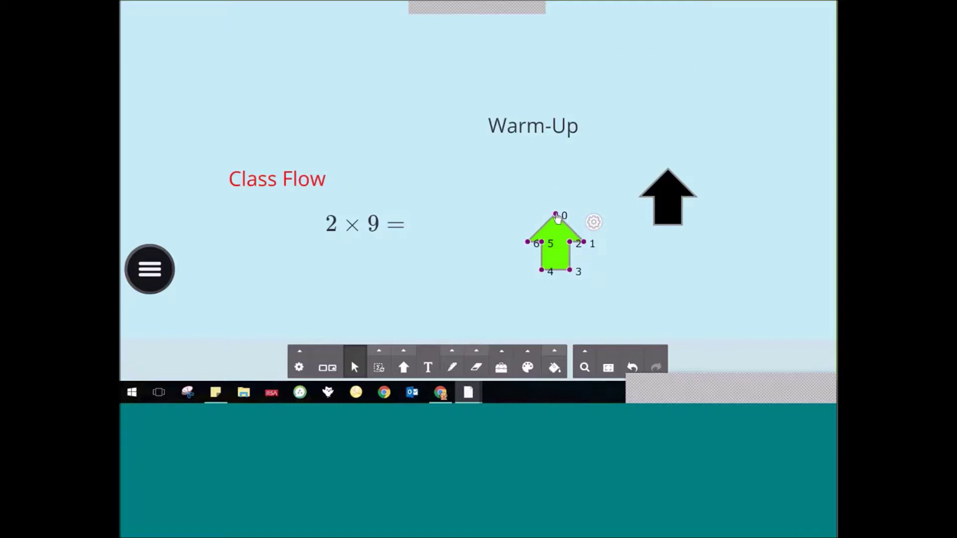
Reshape the black arrow with Edit Points, raising its tip and lengthening and narrowing the base of its shaft.
left_click(680, 200)
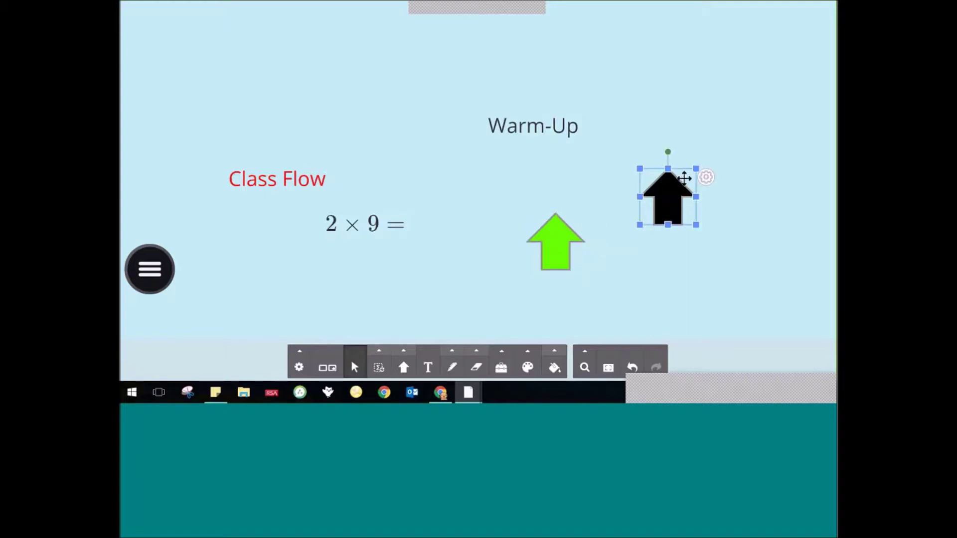
left_click(707, 178)
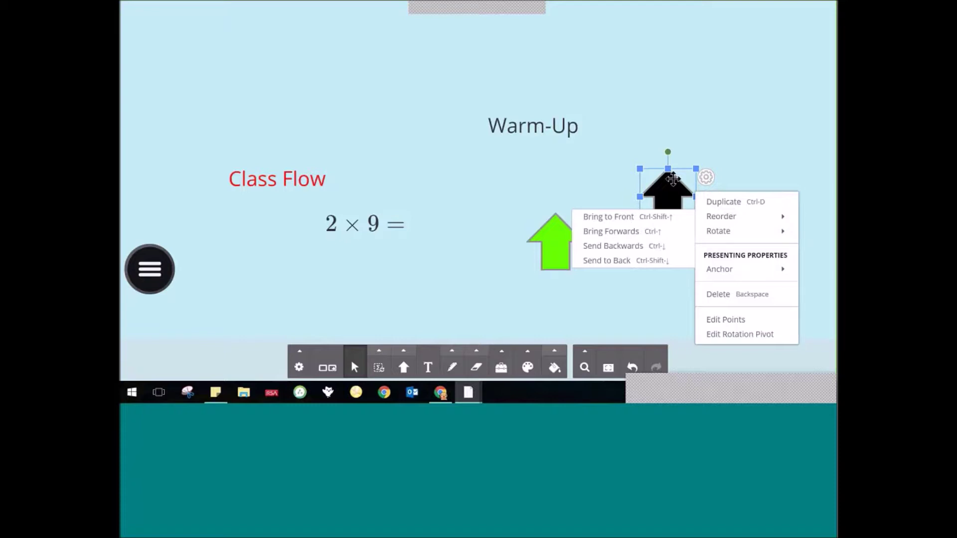
left_click(718, 321)
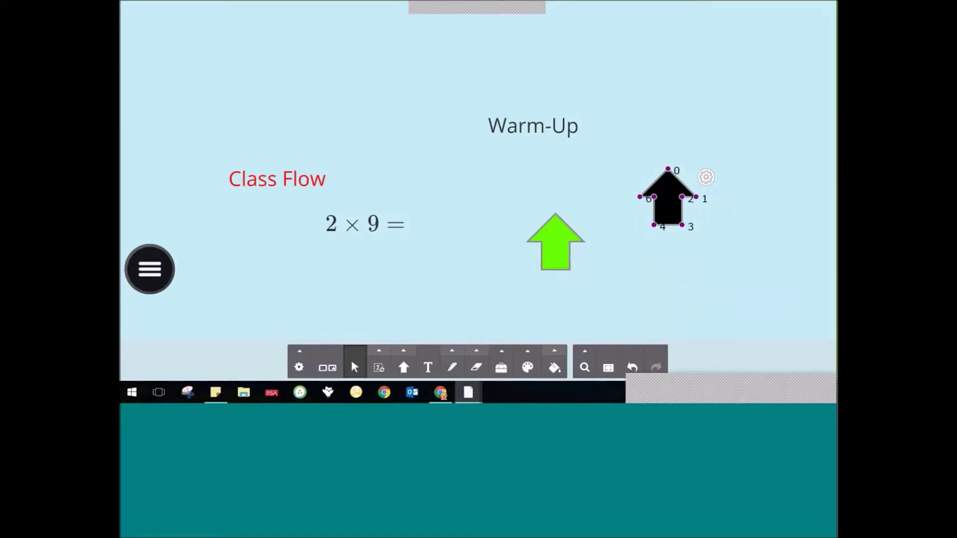
left_click_drag(670, 171, 667, 135)
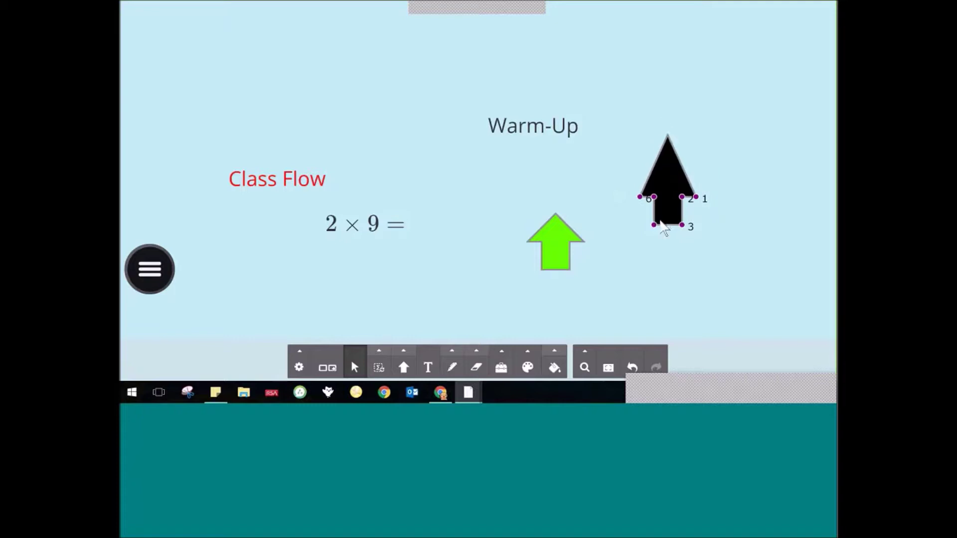
left_click_drag(656, 229, 679, 257)
left_click(737, 247)
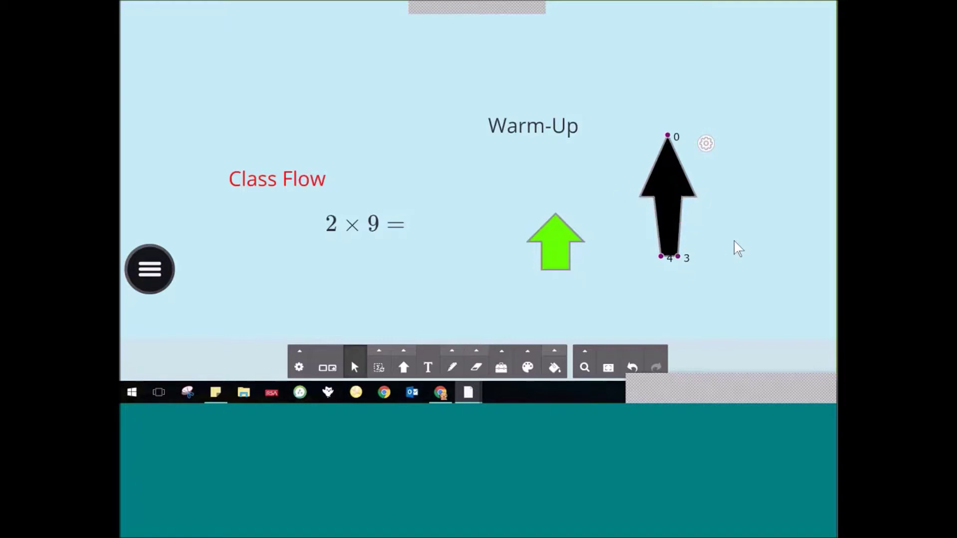
Move the black arrow's rotation pivot just below its base and rotate the arrow clockwise until it points right and slightly down.
left_click(667, 189)
left_click(706, 144)
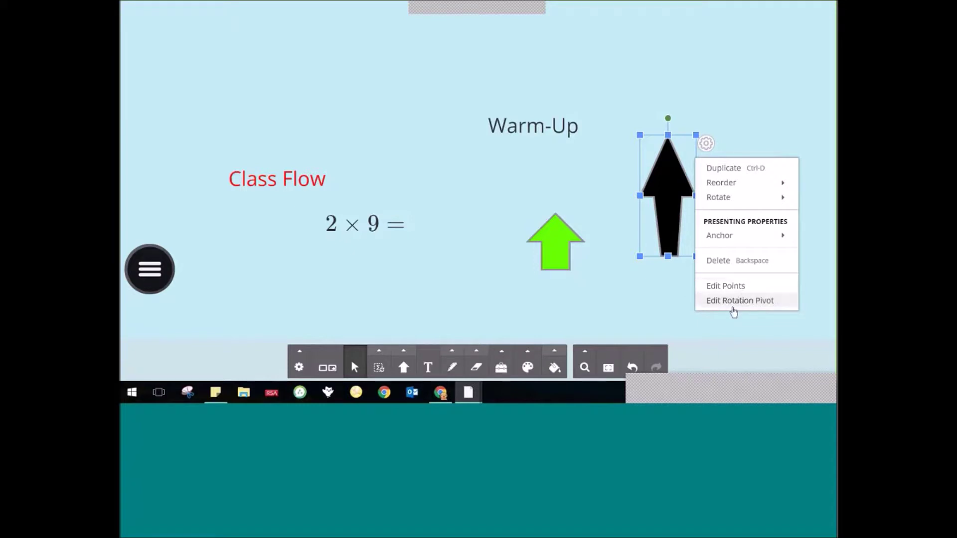
left_click(749, 302)
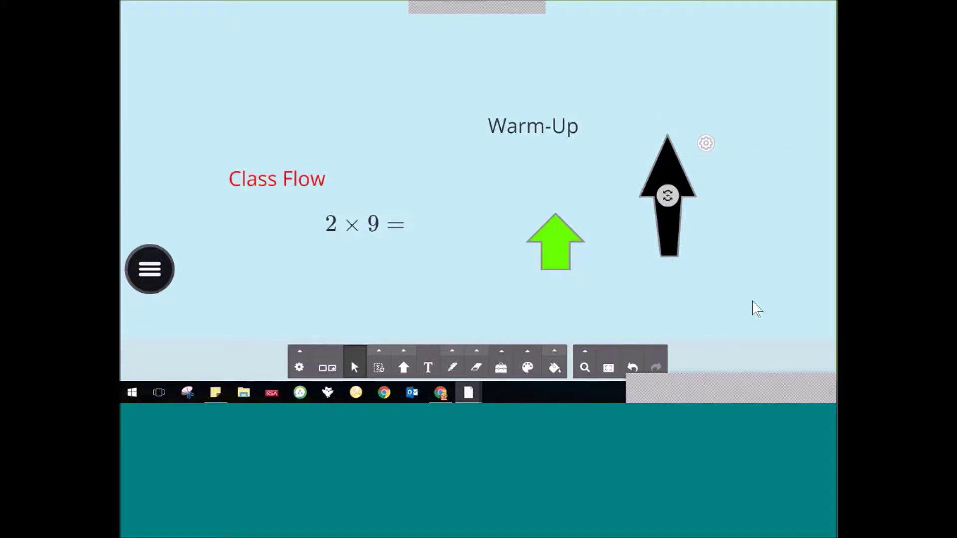
left_click_drag(667, 195, 670, 269)
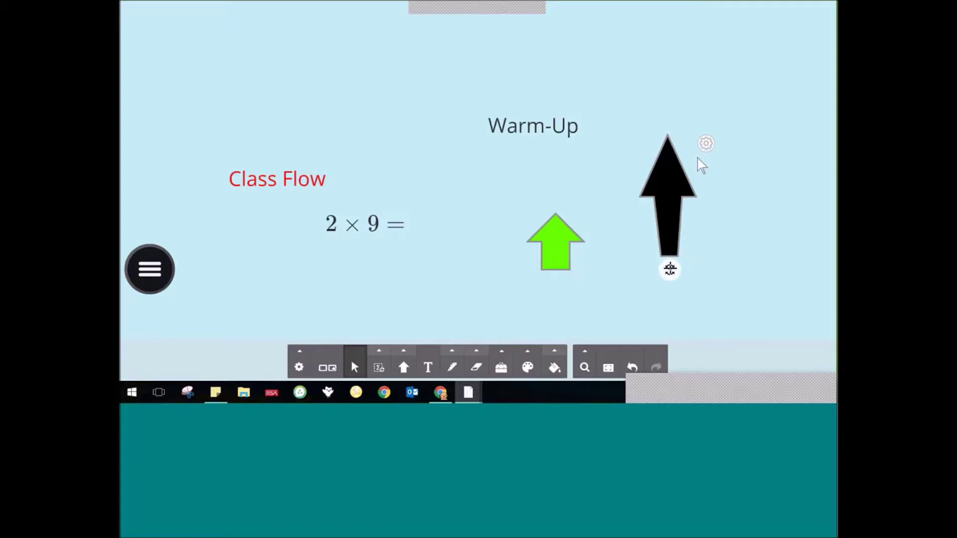
left_click(667, 253)
left_click_drag(713, 143, 762, 299)
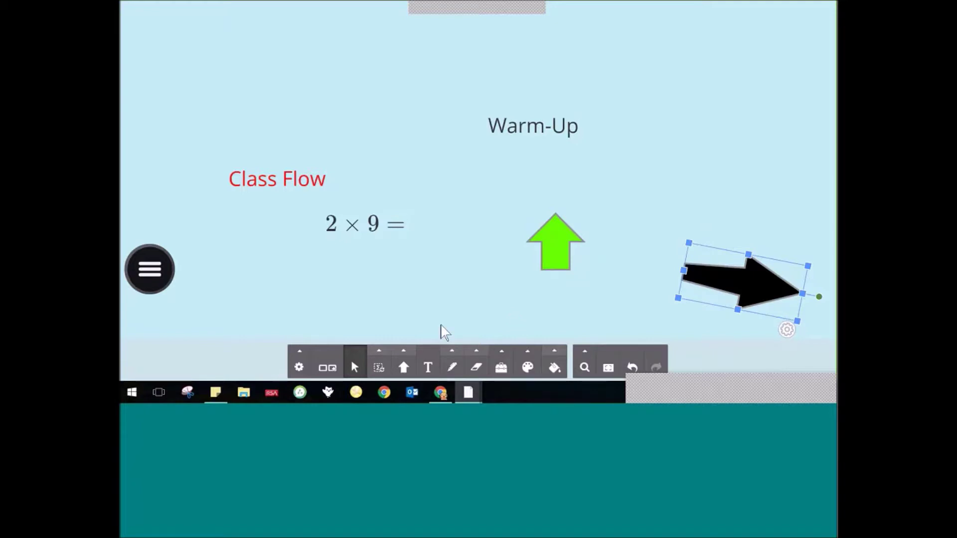
Switch to the blank third page through the page carousel and hide the carousel.
left_click(328, 368)
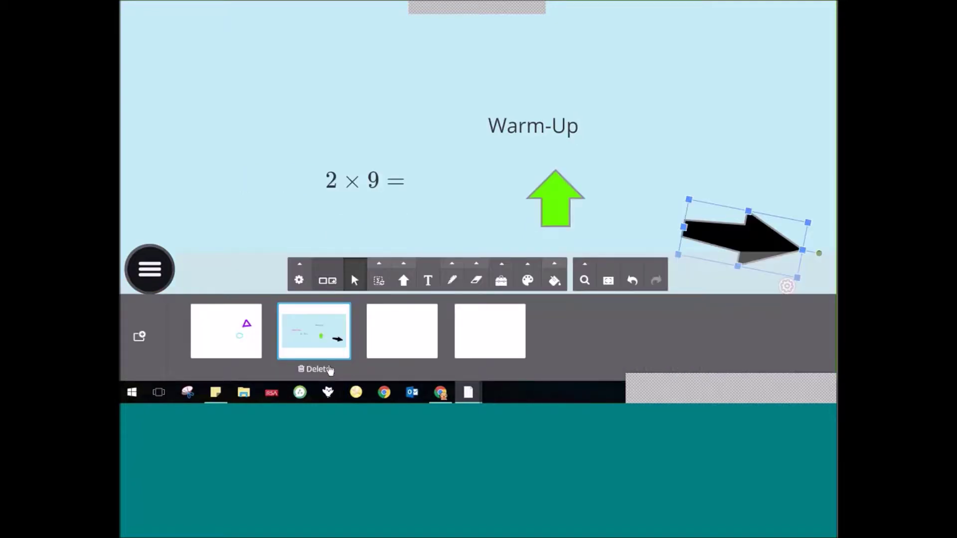
left_click(379, 342)
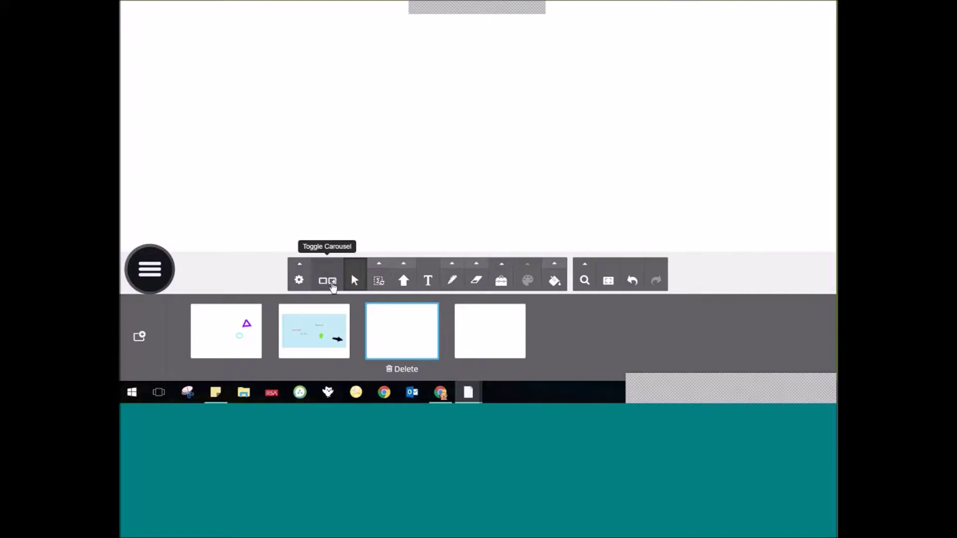
left_click(330, 283)
Add a ruler to the blank page and rotate it to about 154°.
left_click(505, 354)
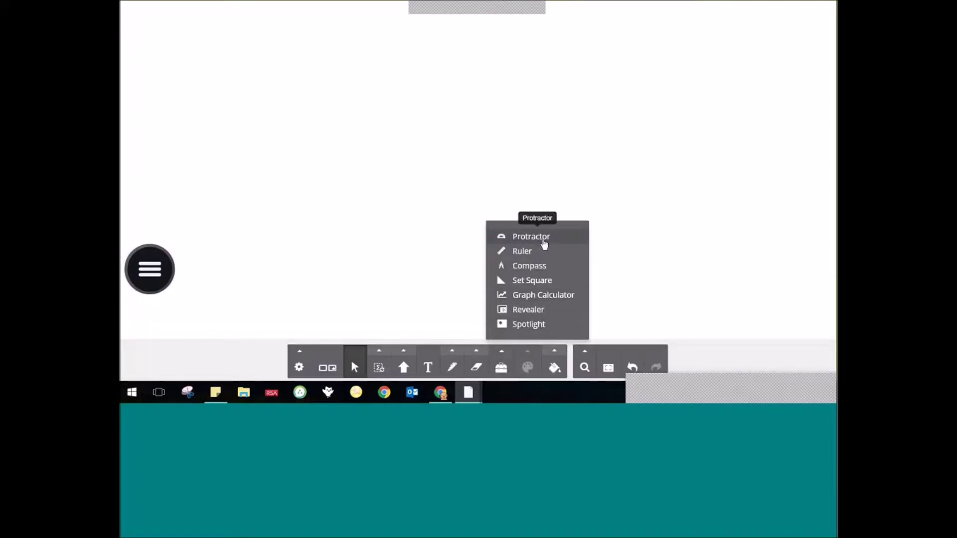
left_click(551, 263)
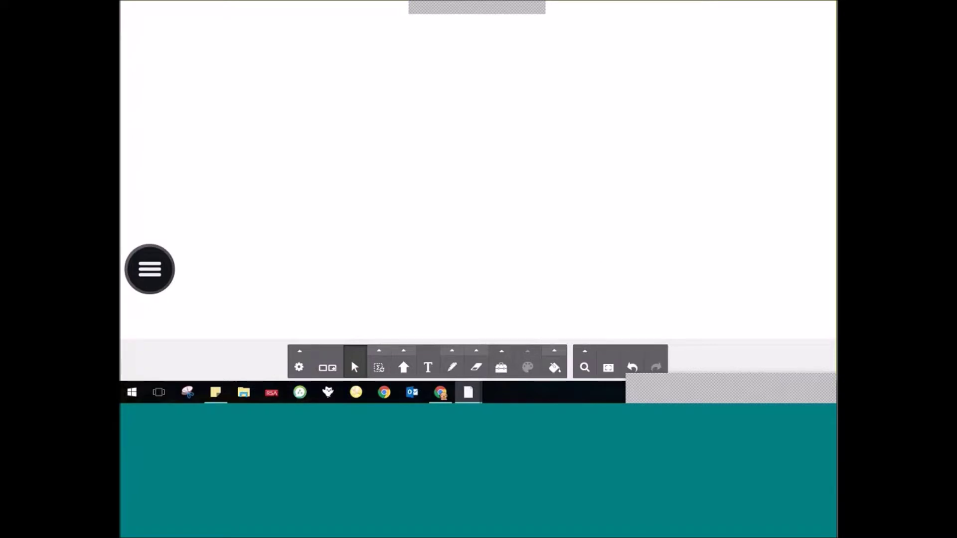
left_click_drag(301, 22, 260, 162)
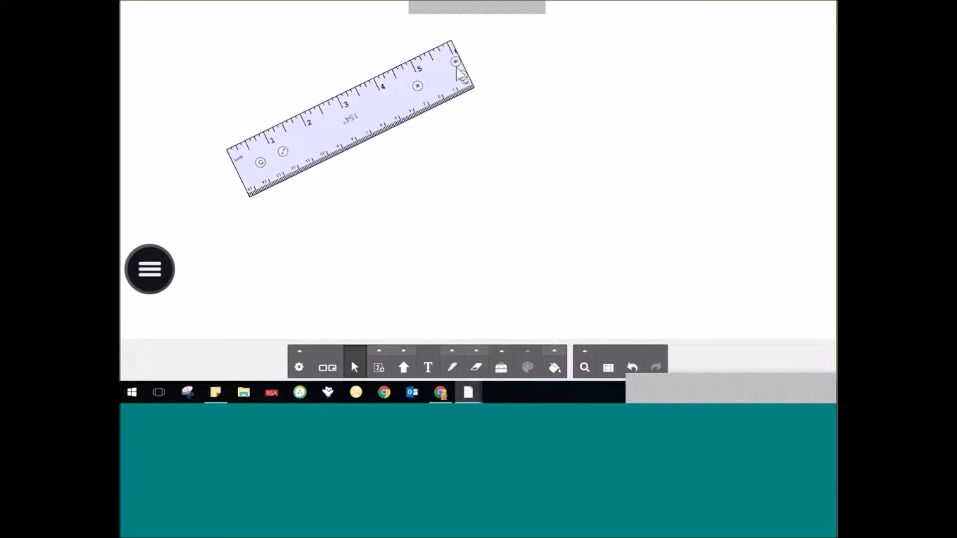
Hide the ruler's inch scale and move the ruler lower and to the right on the page.
left_click(455, 62)
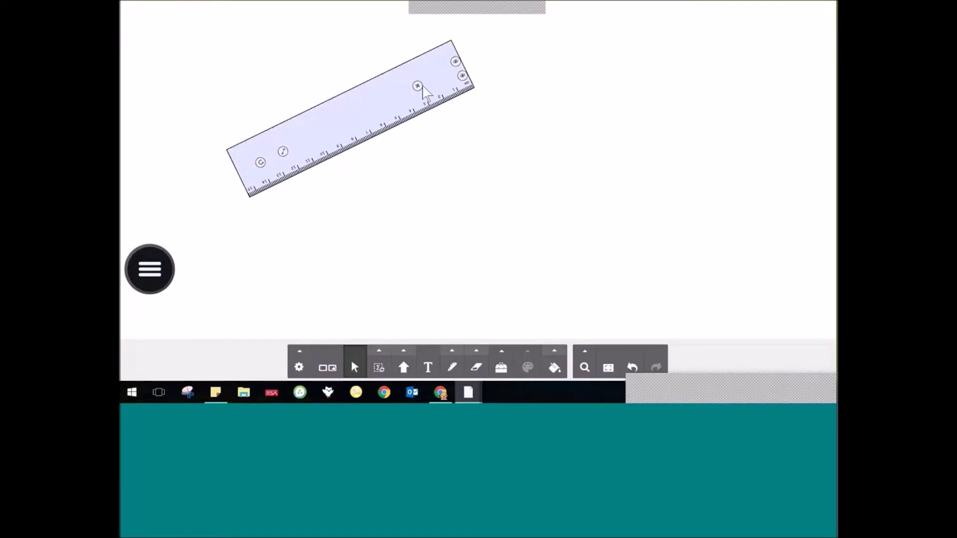
left_click_drag(283, 152, 312, 214)
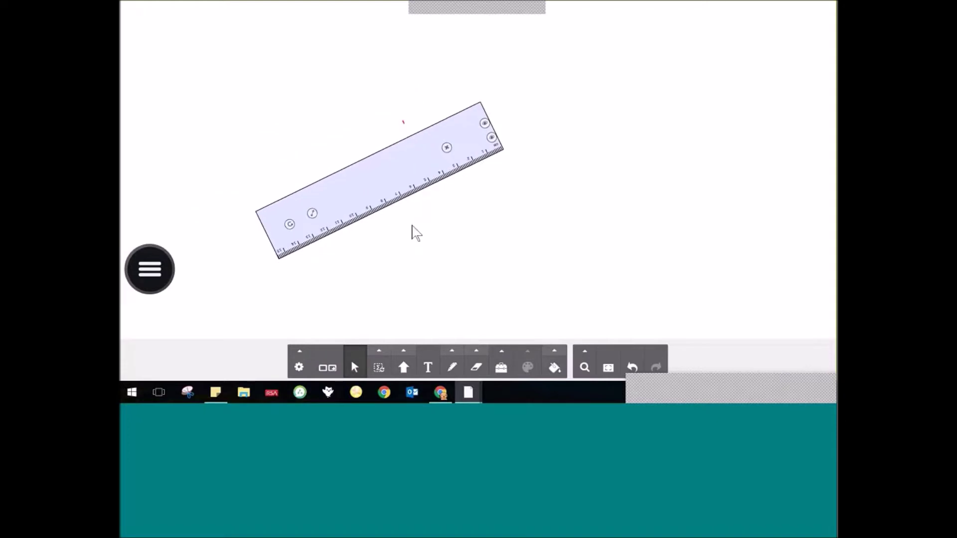
Show the page carousel, extend it with blank pages and switch to the fourth page.
left_click(504, 355)
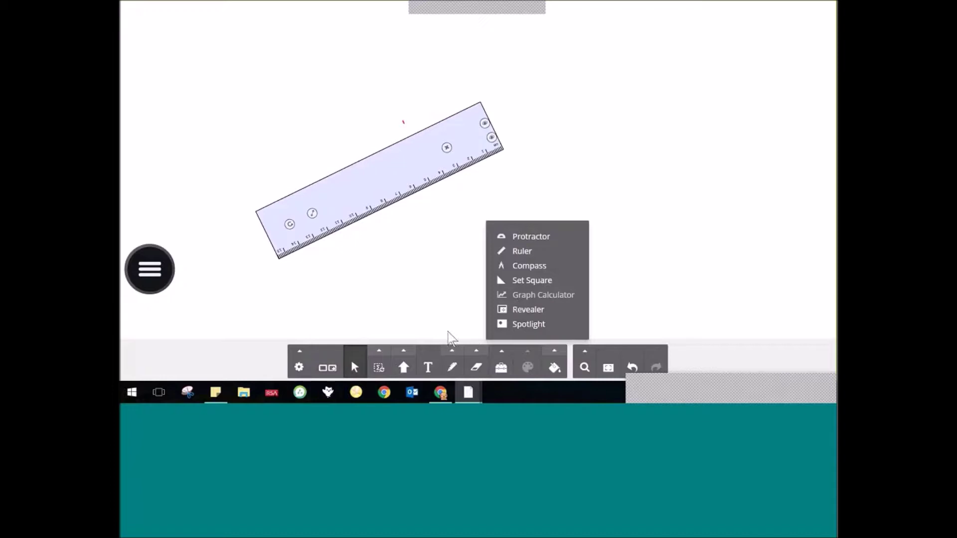
left_click(333, 370)
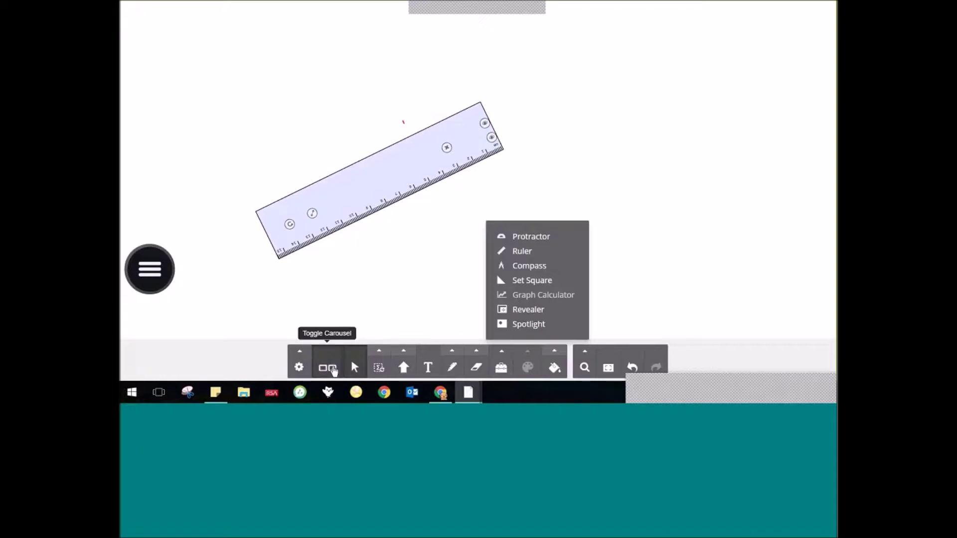
left_click(351, 271)
left_click(141, 338)
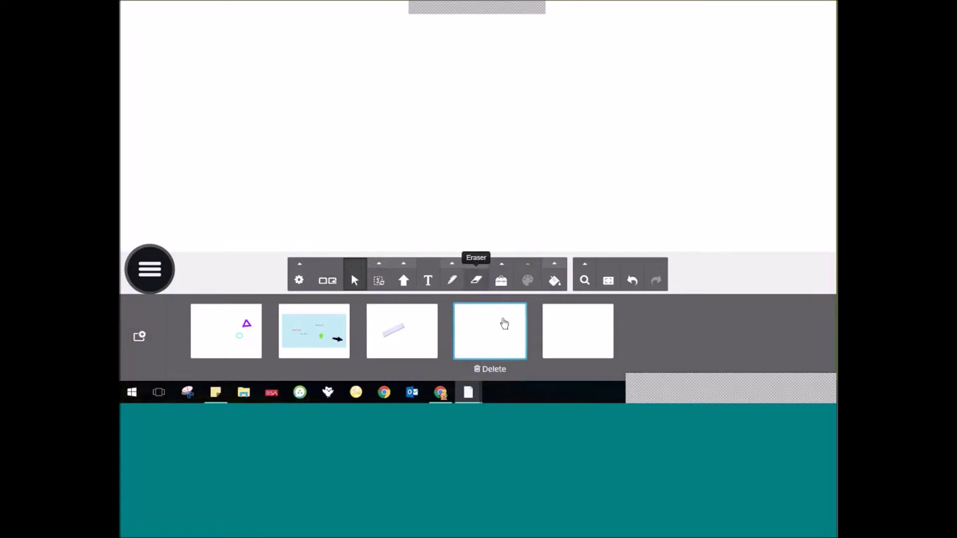
Add a Revealer to the blank fourth page and pull it down to uncover the upper part of the page.
left_click(502, 273)
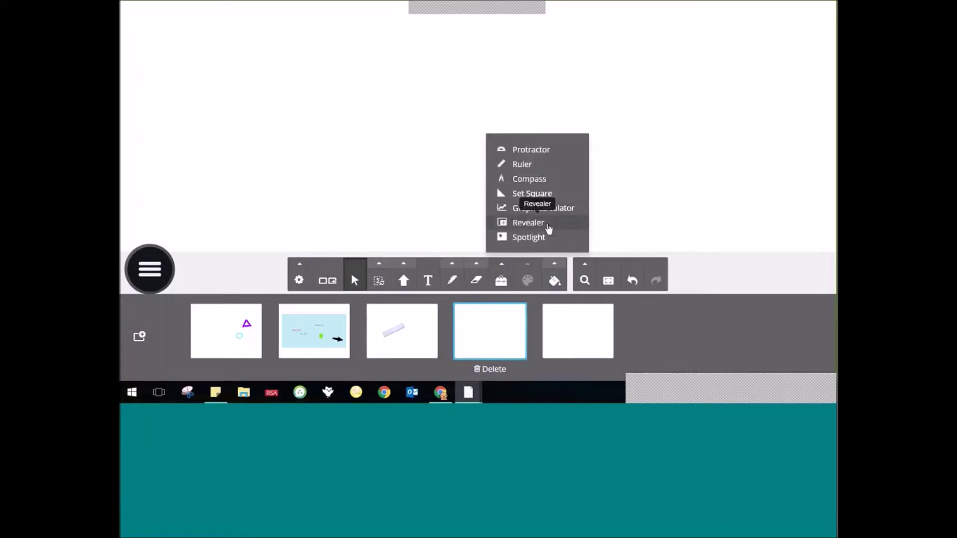
left_click(548, 223)
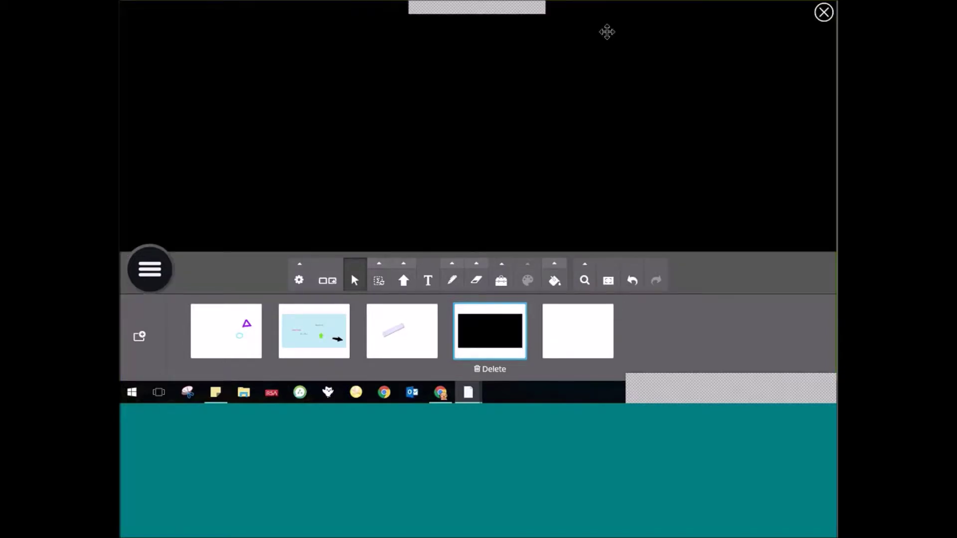
left_click_drag(612, 70, 602, 145)
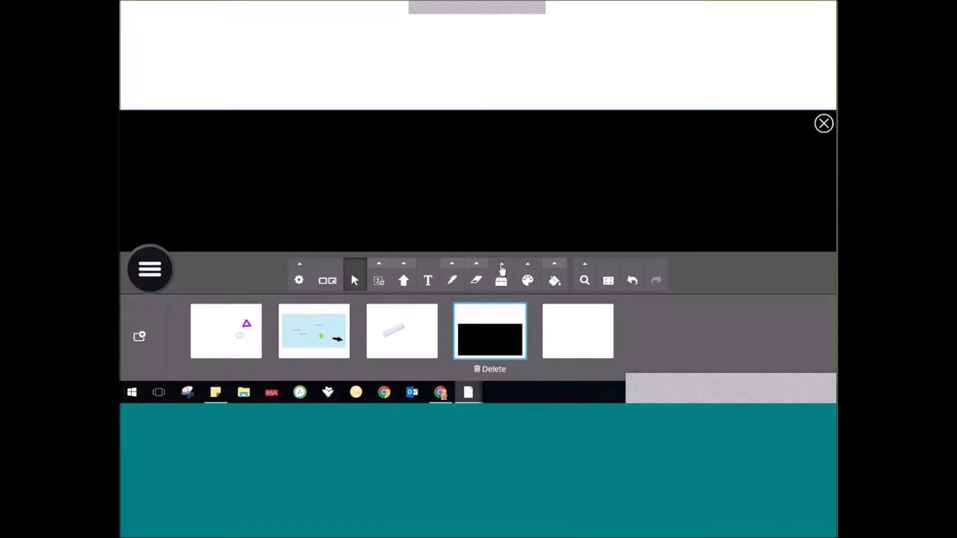
Add a Spotlight to the blank fifth page, shrink its circle and move it to the right of the page centre.
left_click(564, 333)
left_click(498, 274)
left_click(530, 241)
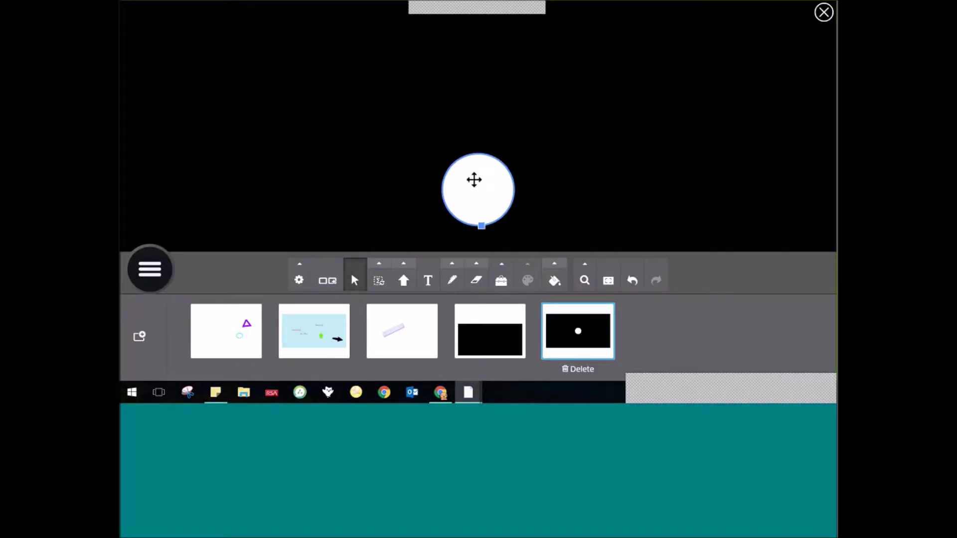
left_click_drag(474, 179, 258, 121)
left_click_drag(301, 165, 596, 149)
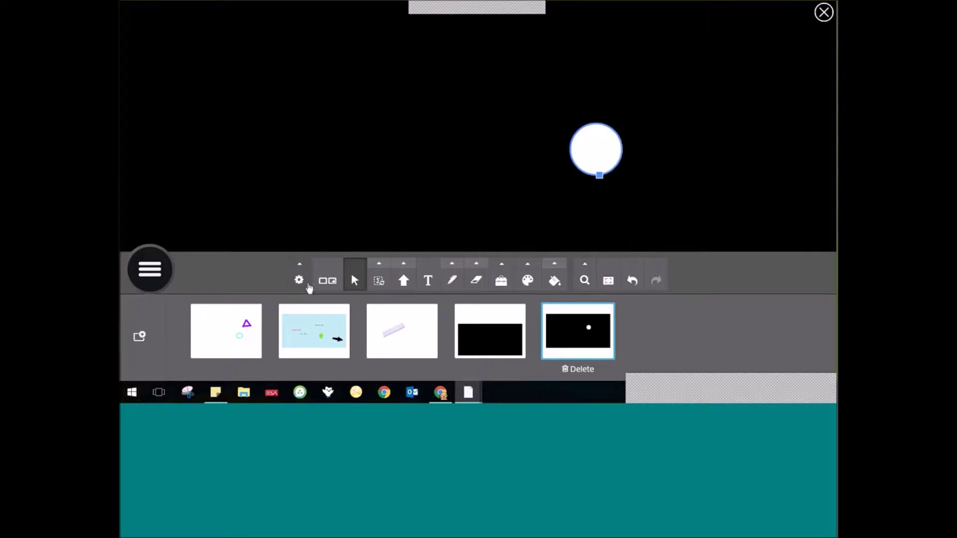
Hide the page carousel.
left_click(327, 280)
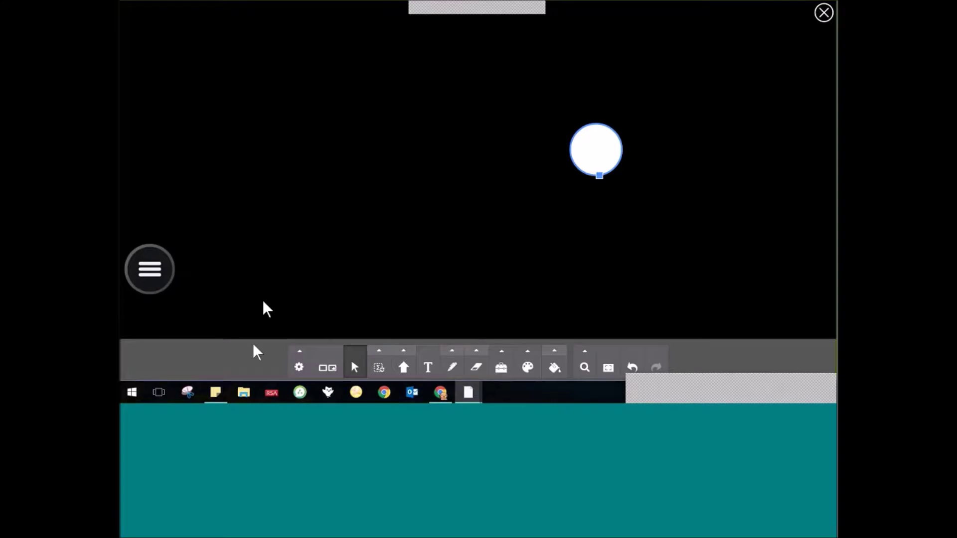
left_click(328, 369)
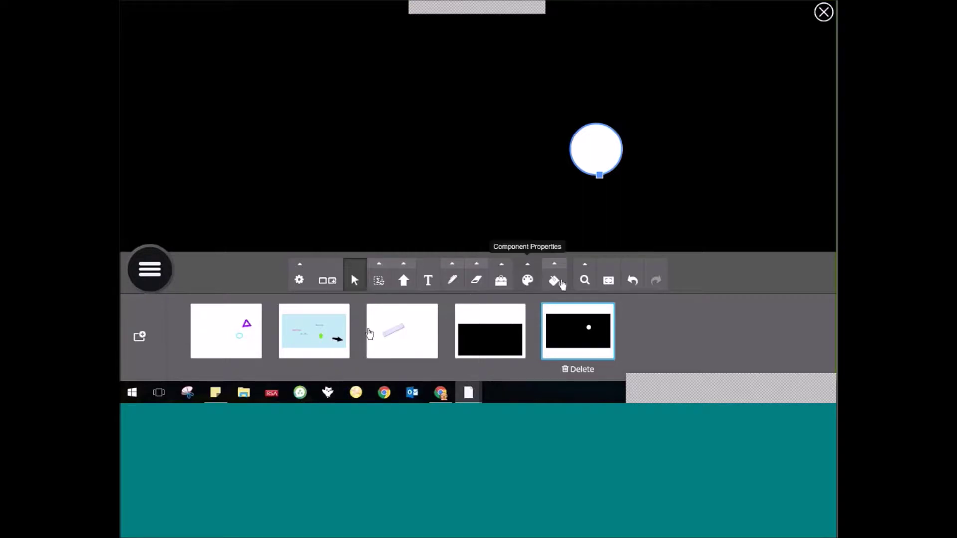
left_click(325, 282)
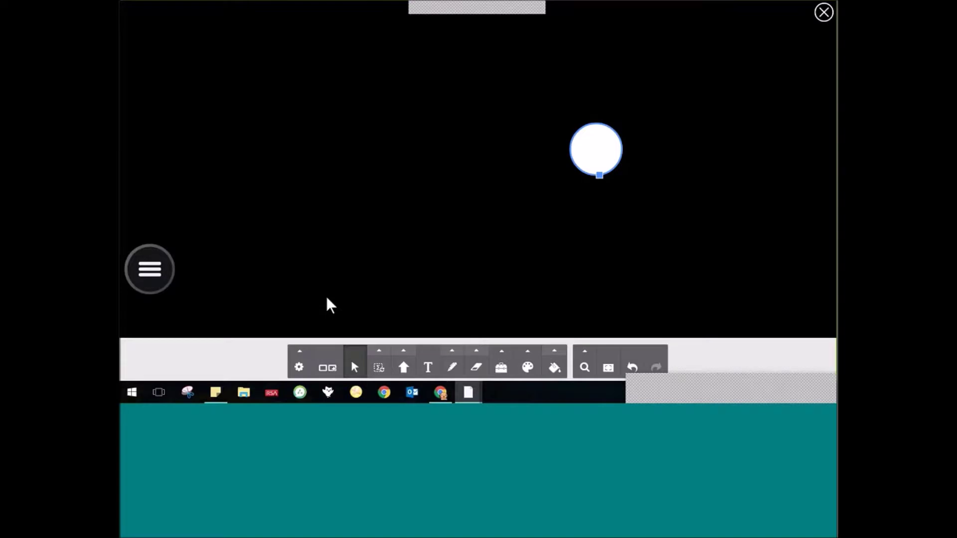
Save the whiteboard as a ClassFlow lesson named "Tuesday warm up" in the Documents folder.
left_click(299, 365)
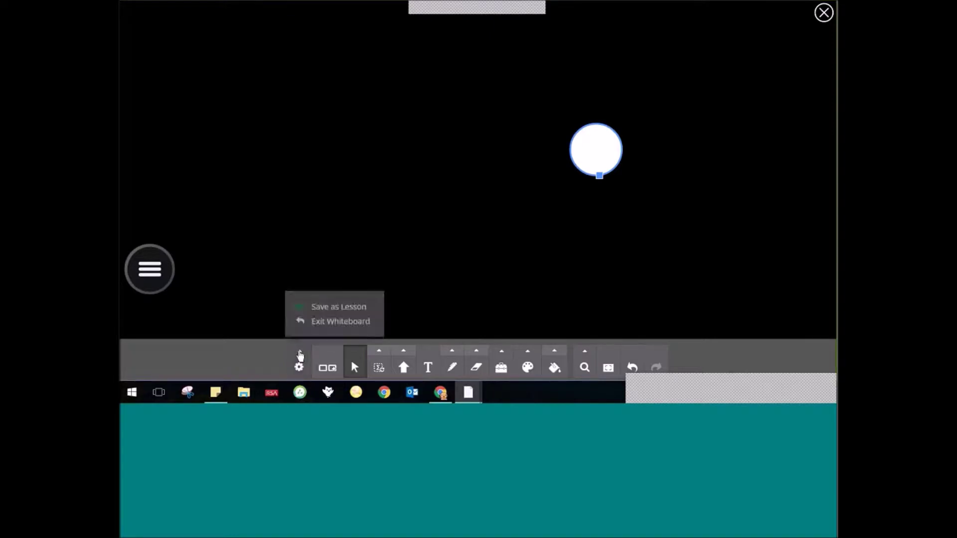
left_click(376, 314)
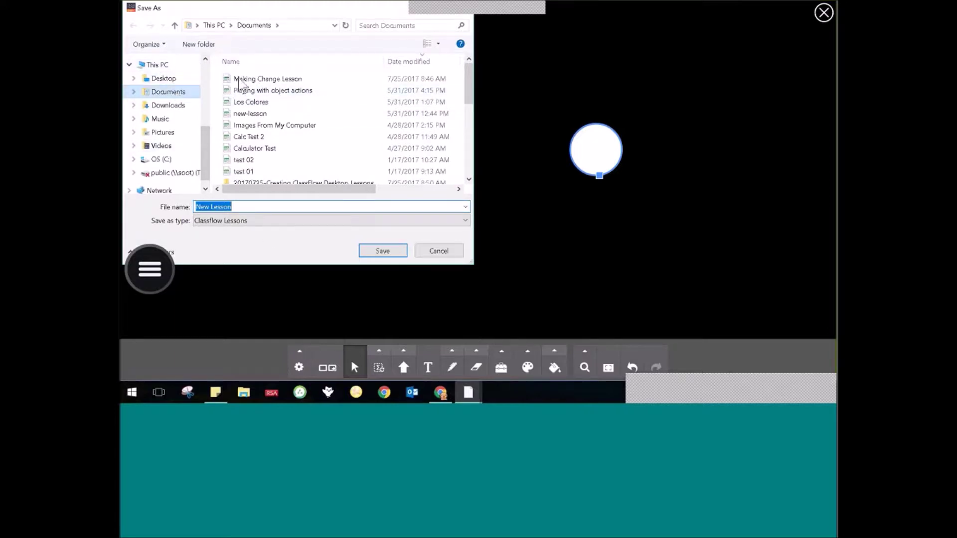
left_click(192, 94)
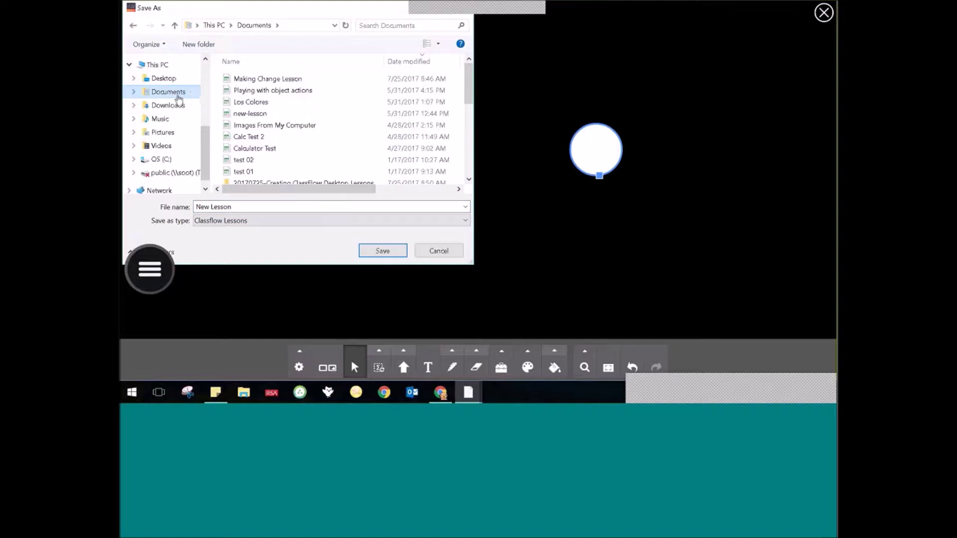
double_click(266, 207)
key("ctrl+a")
type("Wa")
key("BackSpace")
key("BackSpace")
type("Tuesday warm")
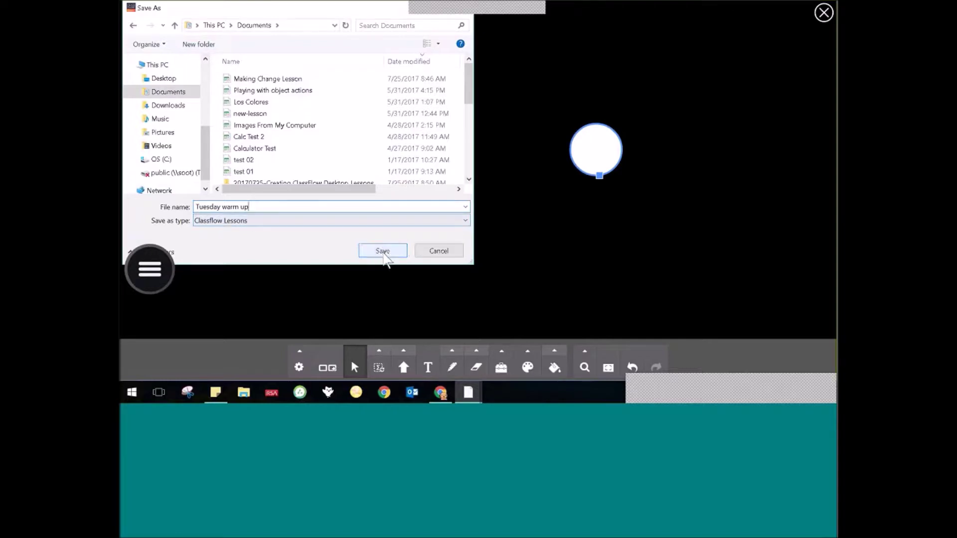
left_click(382, 250)
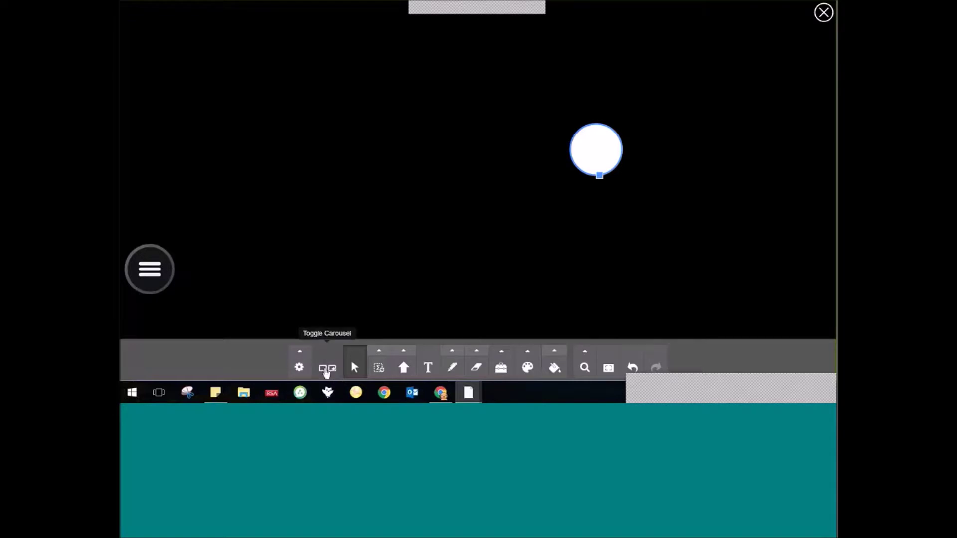
Exit the whiteboard and move the floating ClassFlow menu clear of the desktop icons to the middle of the sea.
left_click(301, 352)
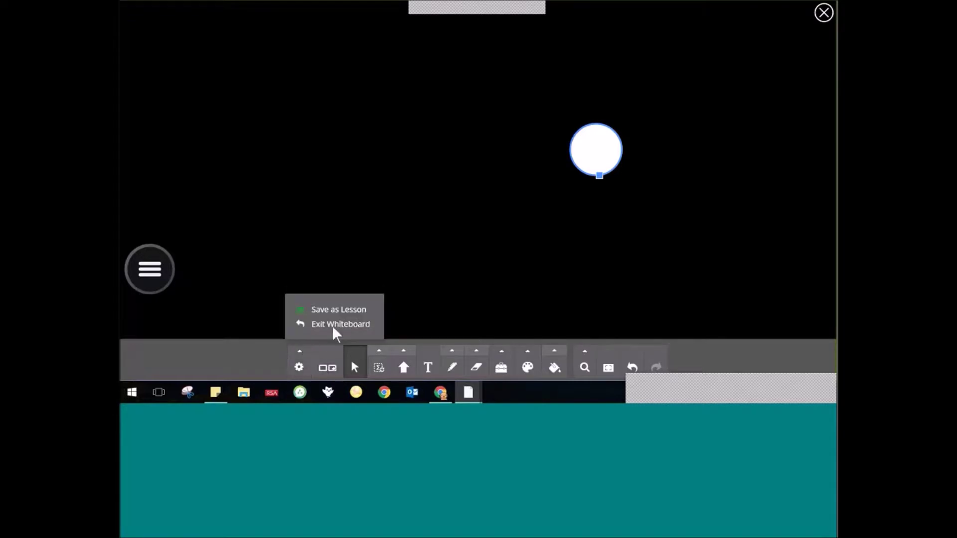
left_click(347, 325)
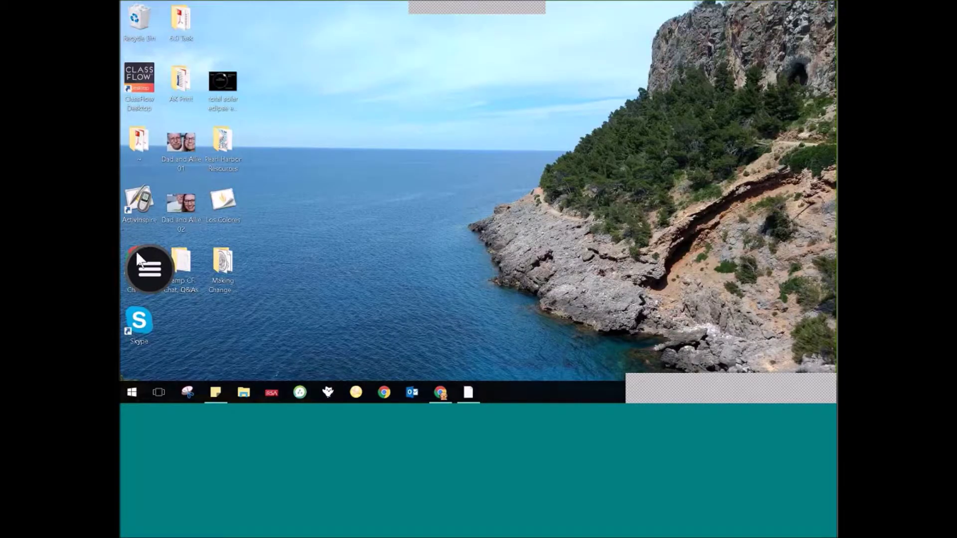
left_click_drag(186, 257, 422, 259)
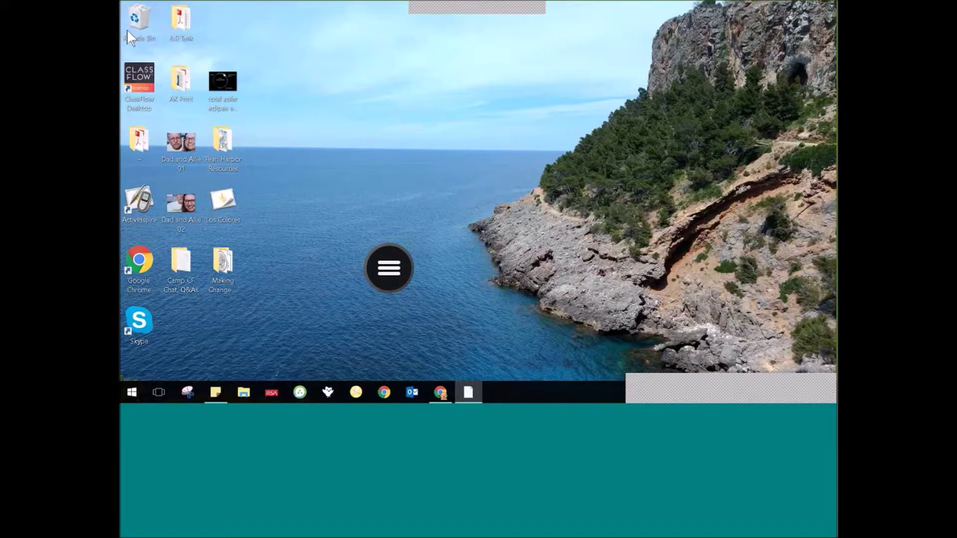
Open the Frutas y Verduras presentation from the ISTE! folder inside the "~" desktop folder, and close the folder window.
double_click(145, 145)
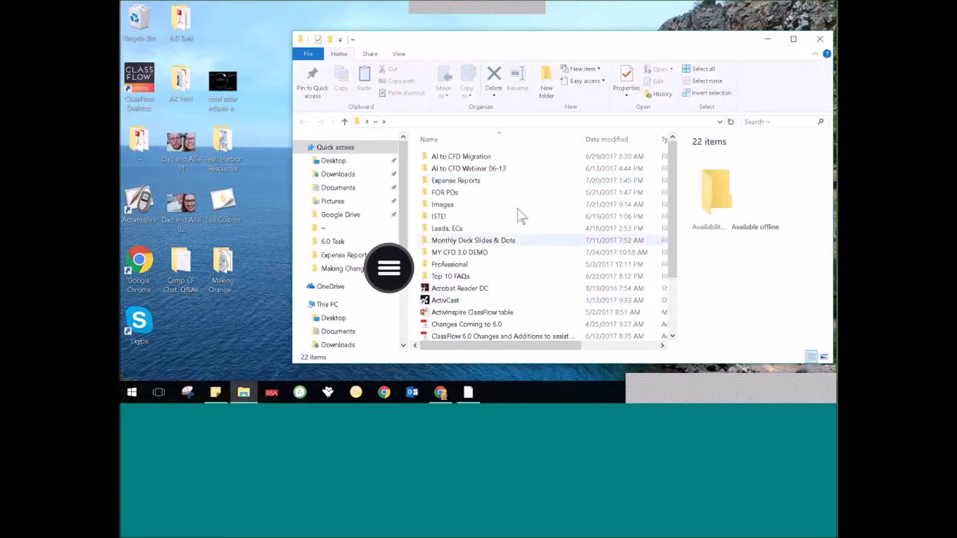
left_click(521, 216)
double_click(522, 217)
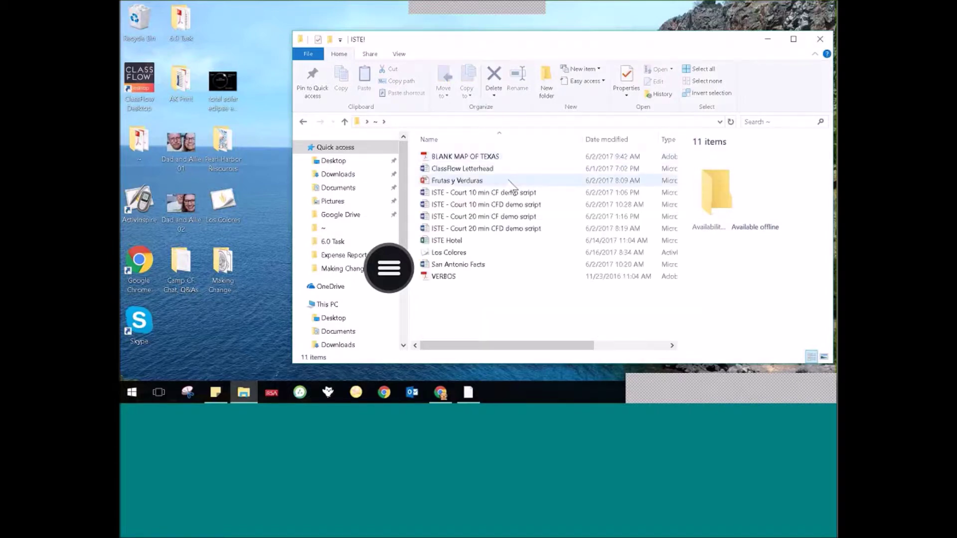
left_click(512, 182)
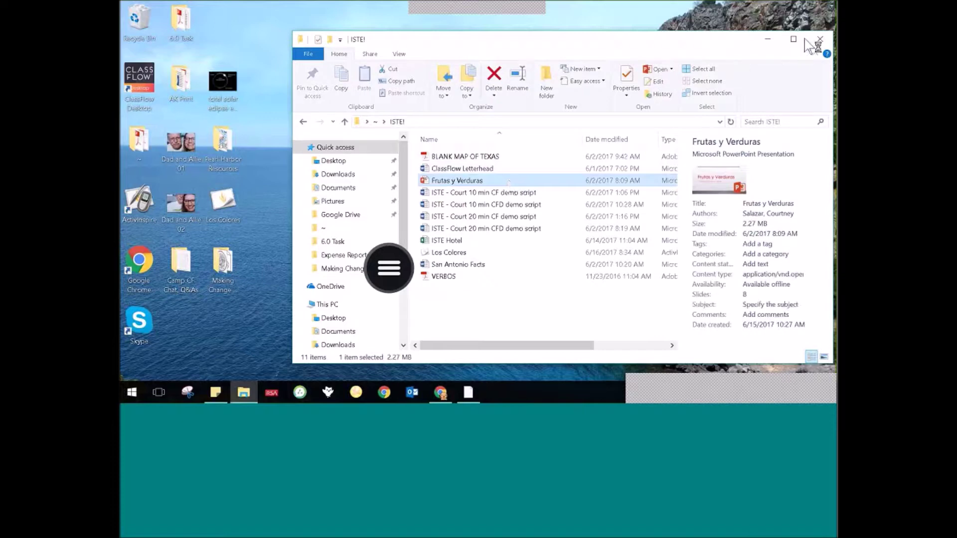
left_click(820, 38)
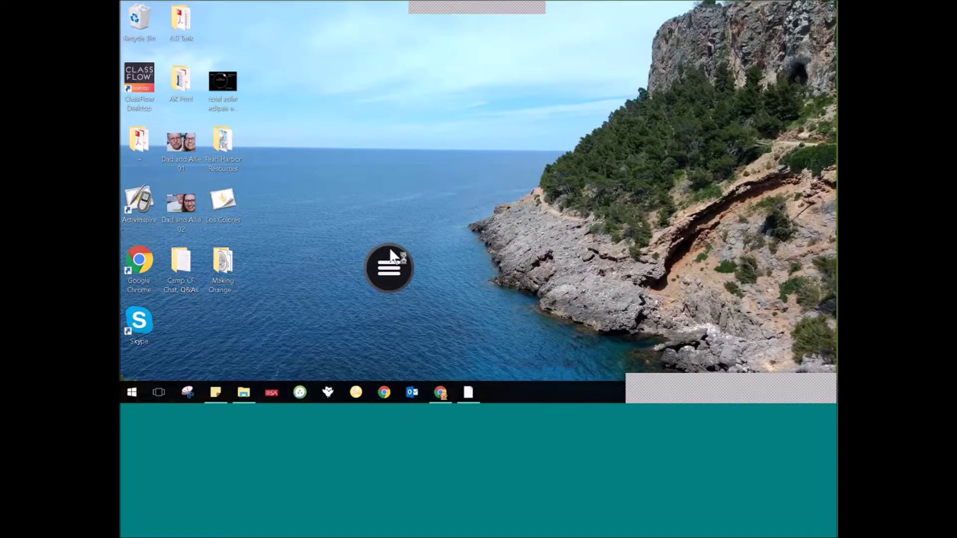
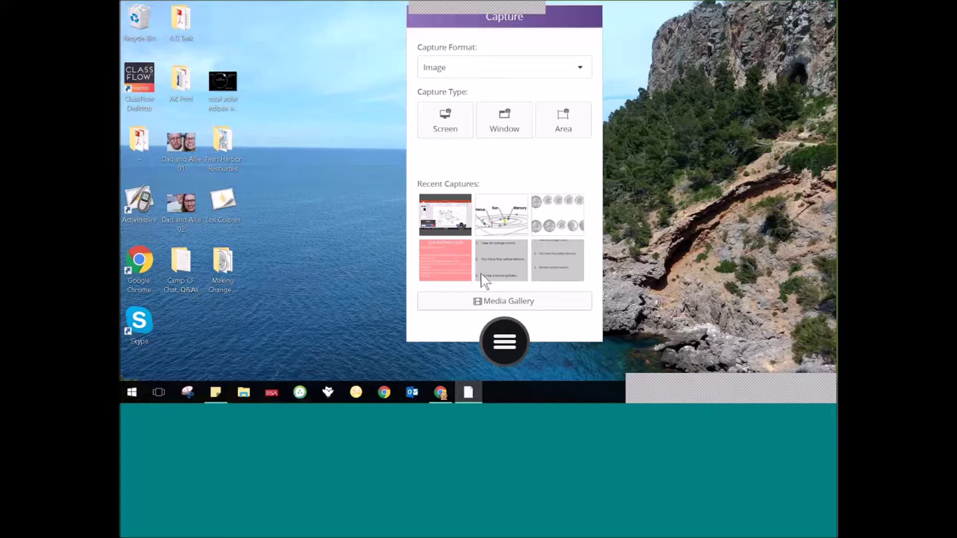
Set the capture format to Video and prepare a Screen recording with audio.
left_click(578, 70)
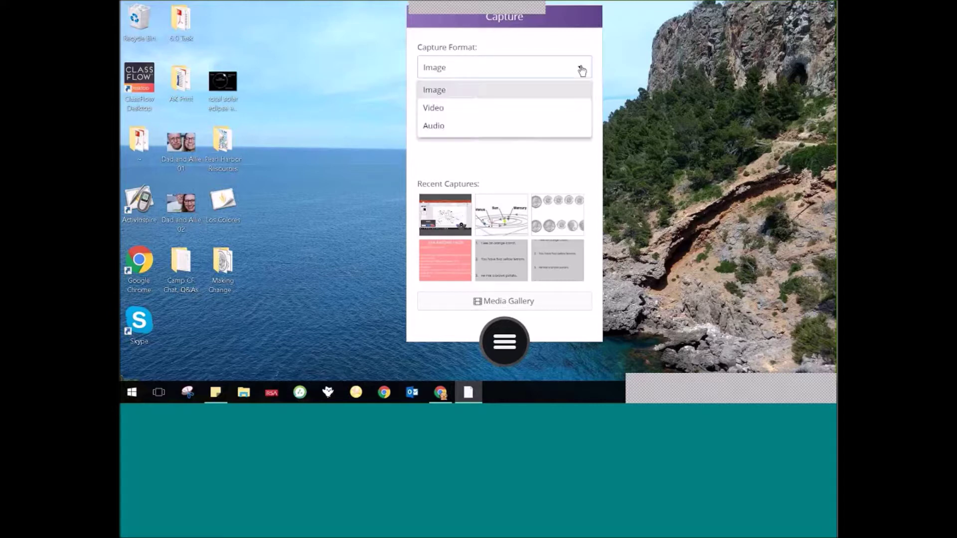
left_click(564, 112)
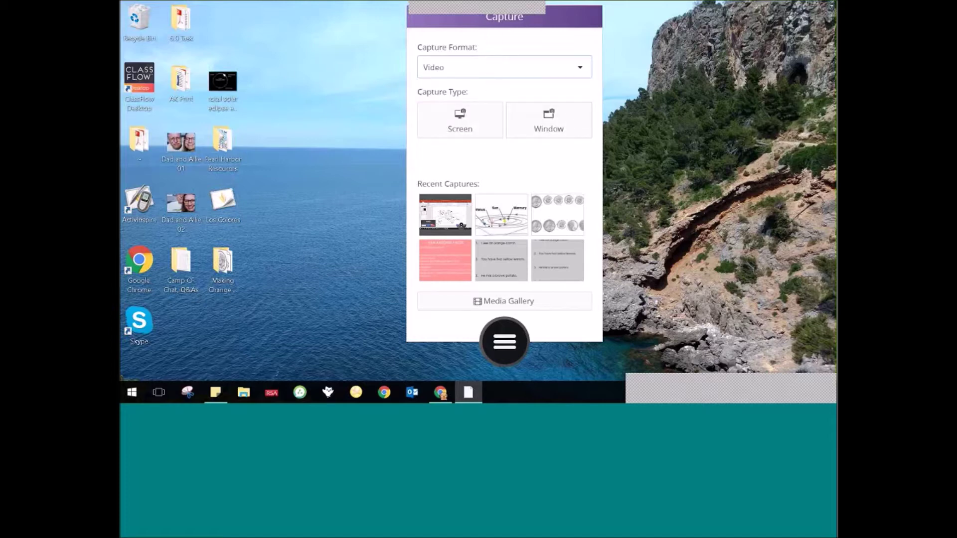
left_click_drag(505, 331, 409, 326)
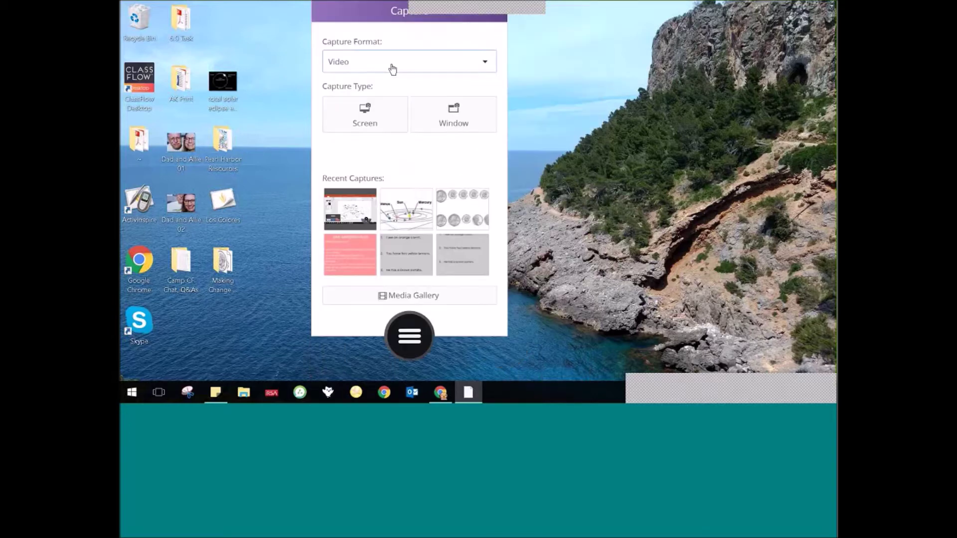
left_click(375, 115)
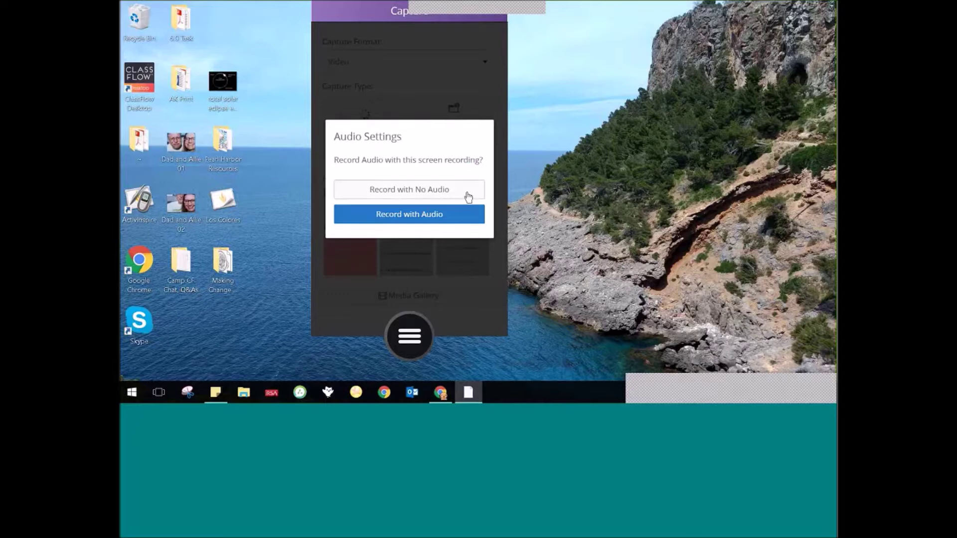
left_click(455, 224)
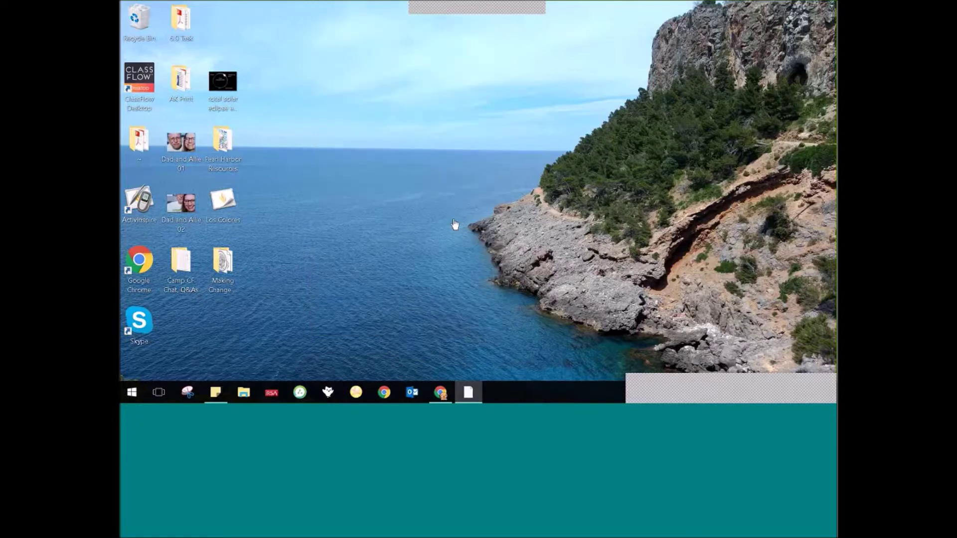
Record the screen with the recorder control moved over the rocky shore, stop the recording and dismiss the saved-file notification.
left_click_drag(465, 193, 494, 149)
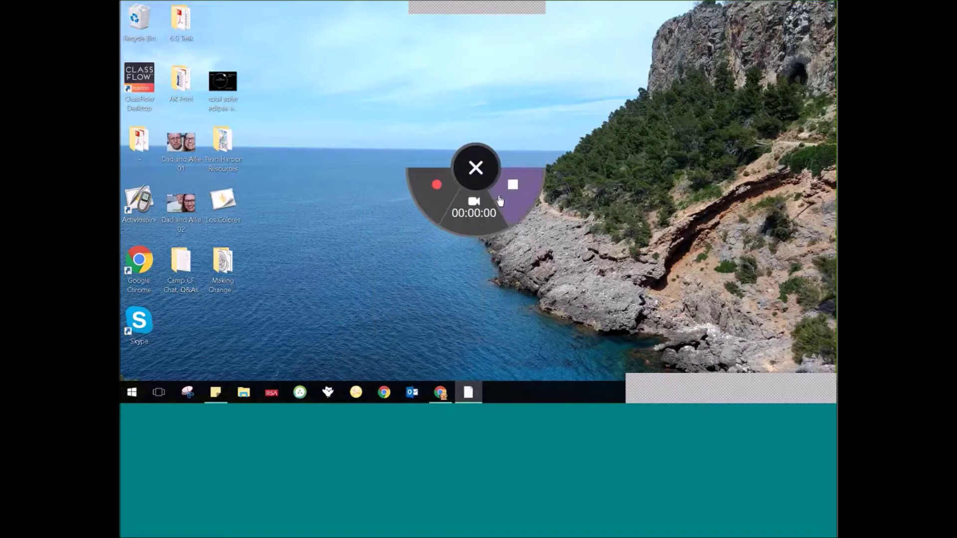
left_click(437, 191)
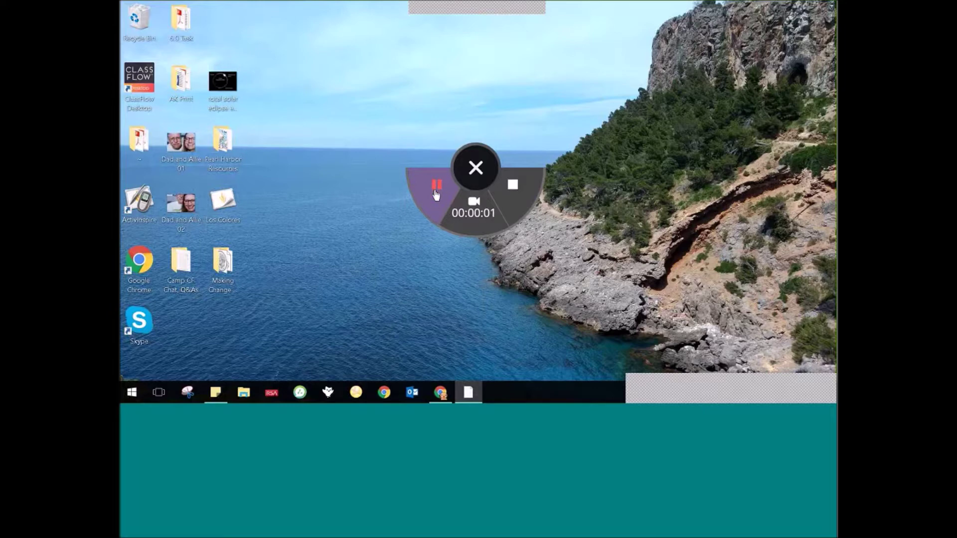
left_click_drag(475, 168, 467, 199)
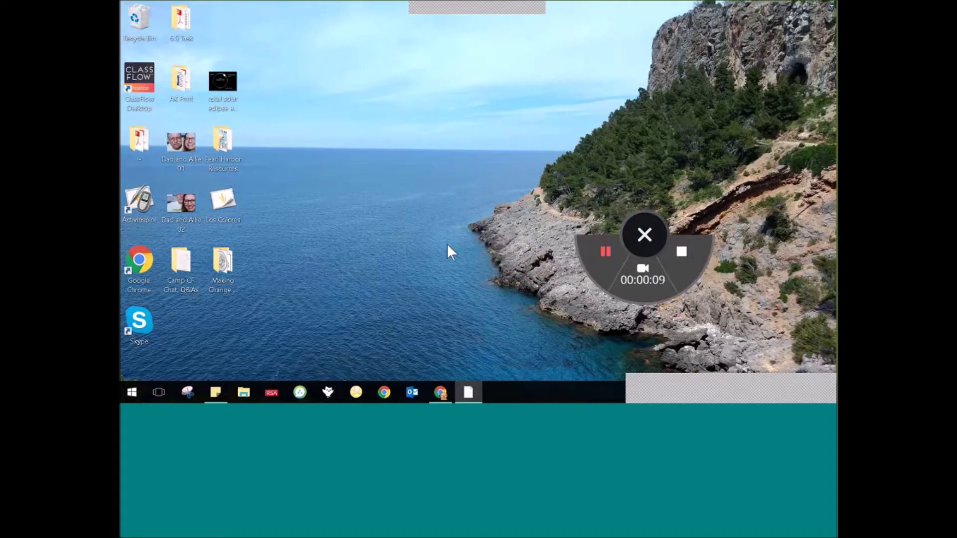
left_click(682, 253)
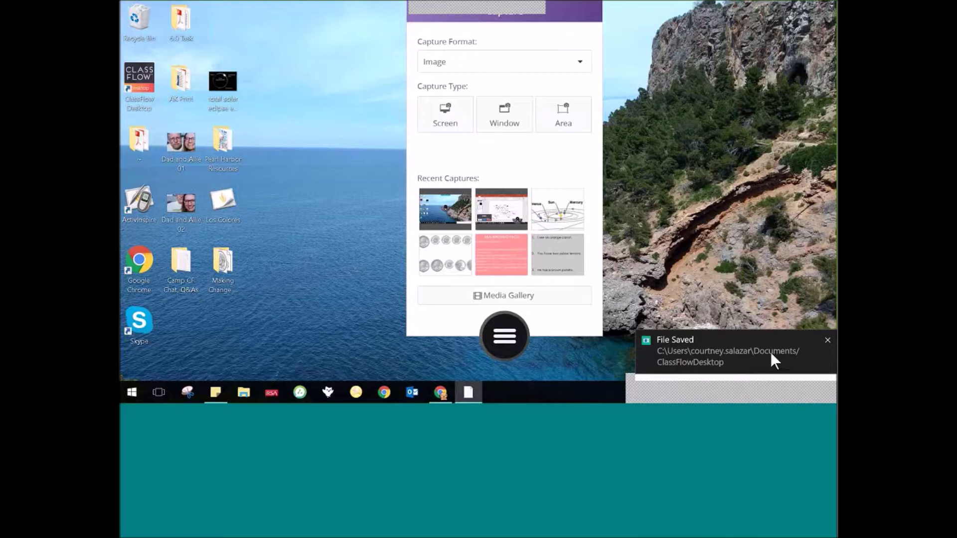
left_click(828, 341)
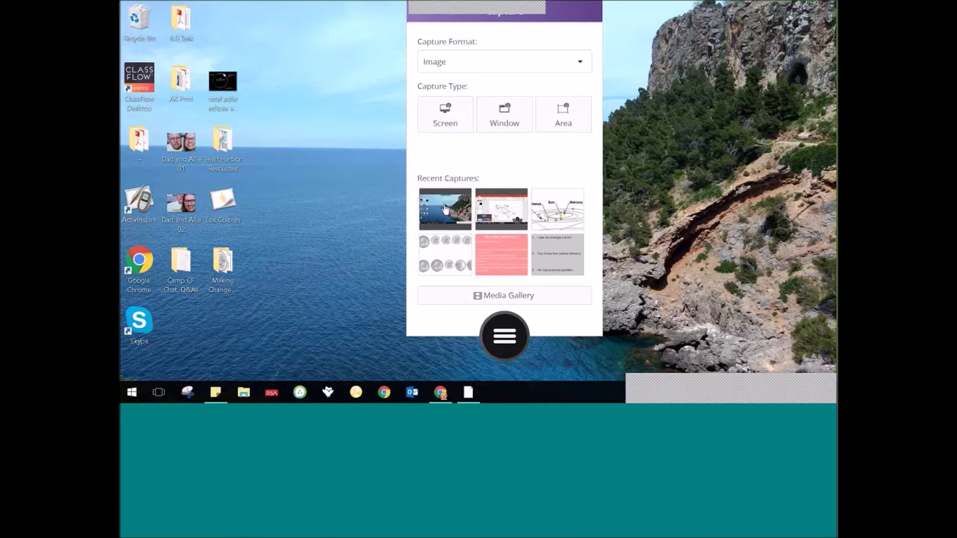
Check the available capture formats, leave the capture window and move the floating menu over the rocky shore.
left_click(533, 64)
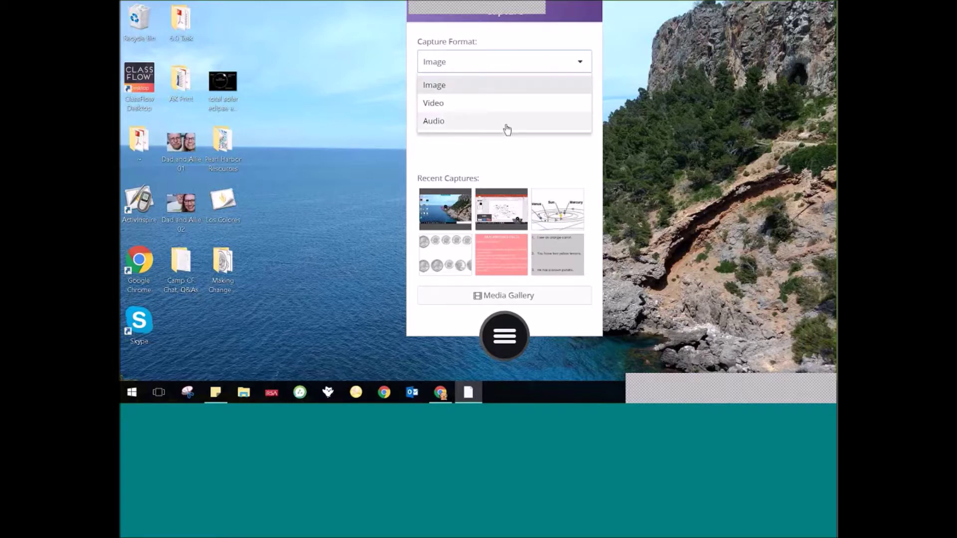
left_click(507, 333)
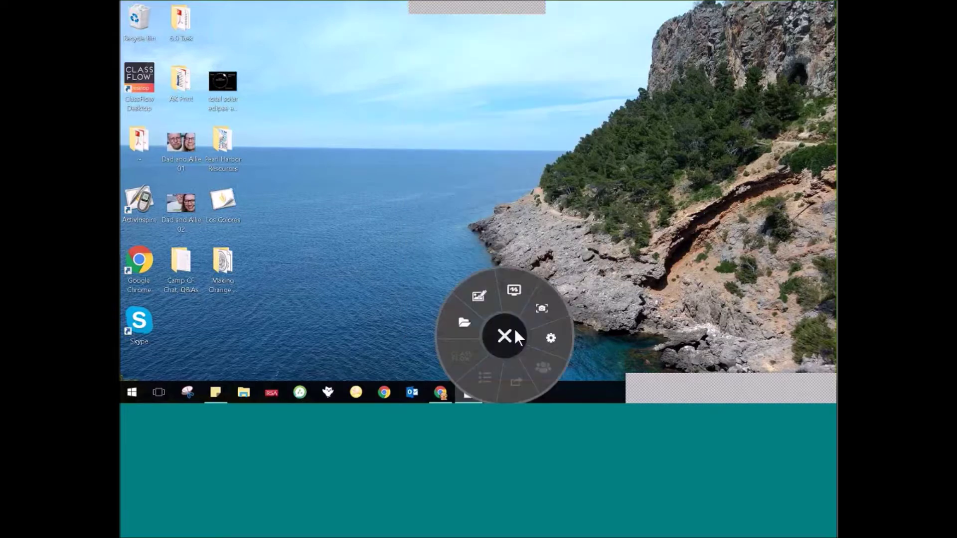
left_click_drag(506, 318, 666, 250)
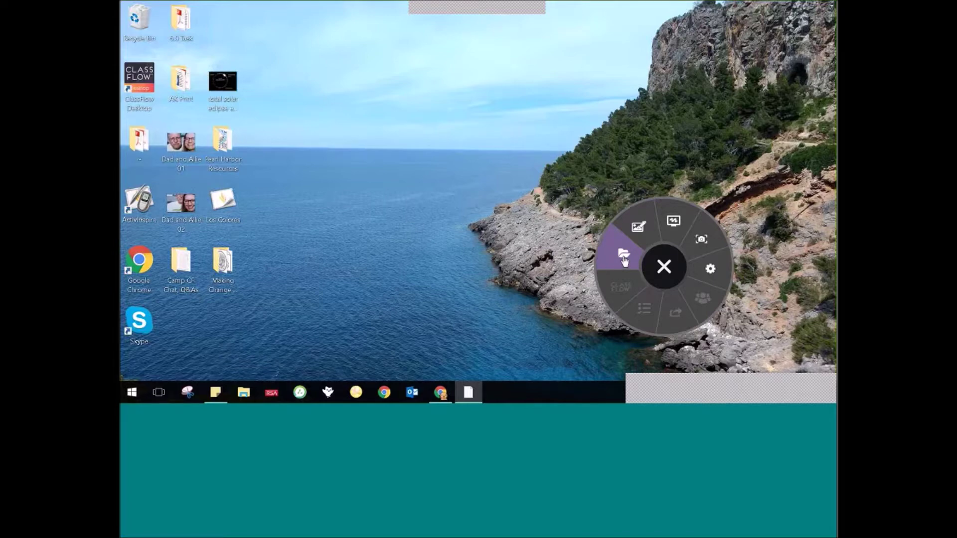
Open ClassFlow Resources, view the choices for creating a new resource and return to the recent resources.
left_click(624, 257)
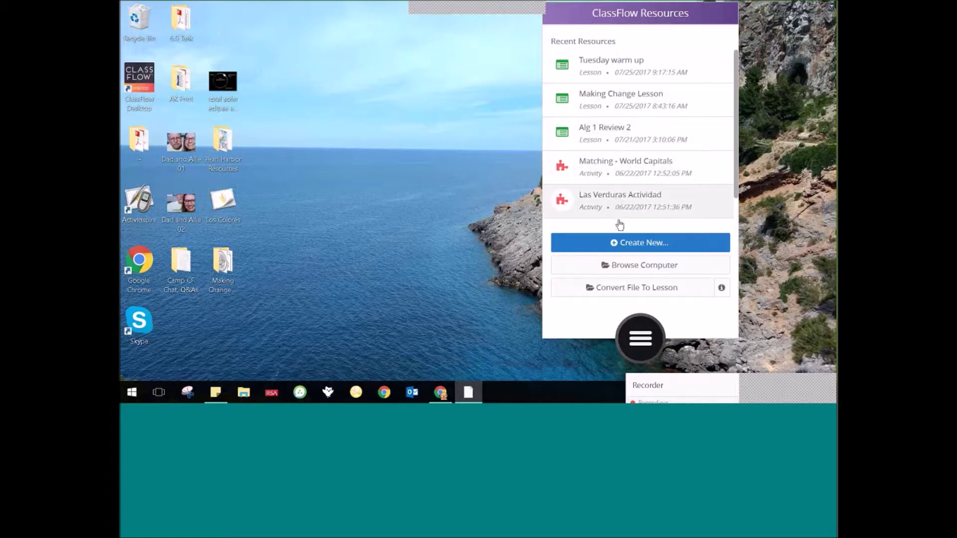
left_click(670, 249)
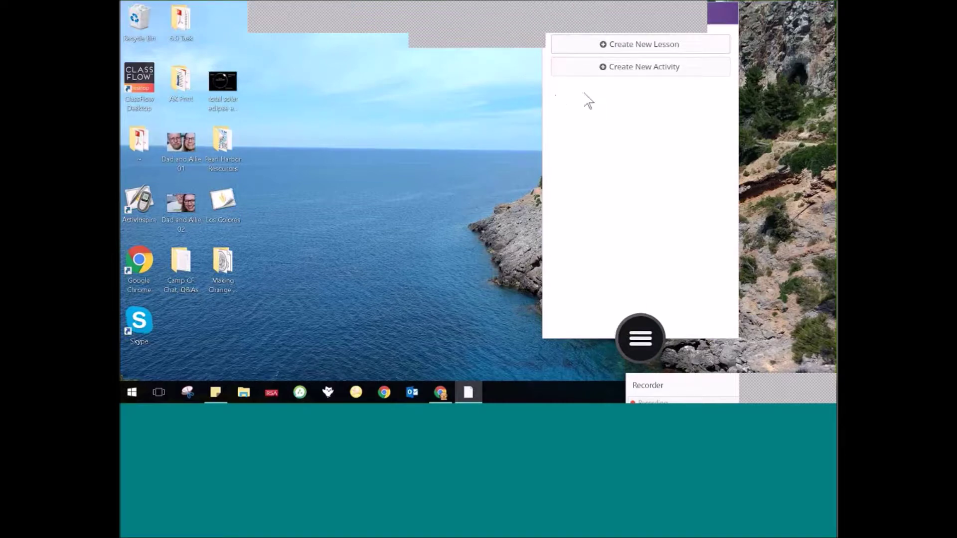
left_click(559, 19)
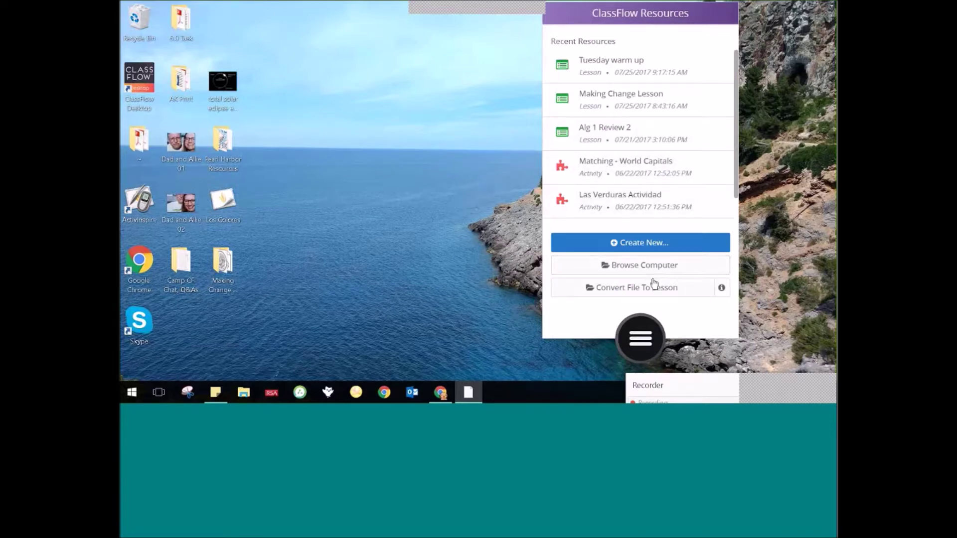
Browse the ClassFlow lesson files in Documents without opening one, and view the file types convertible to a lesson.
left_click(669, 270)
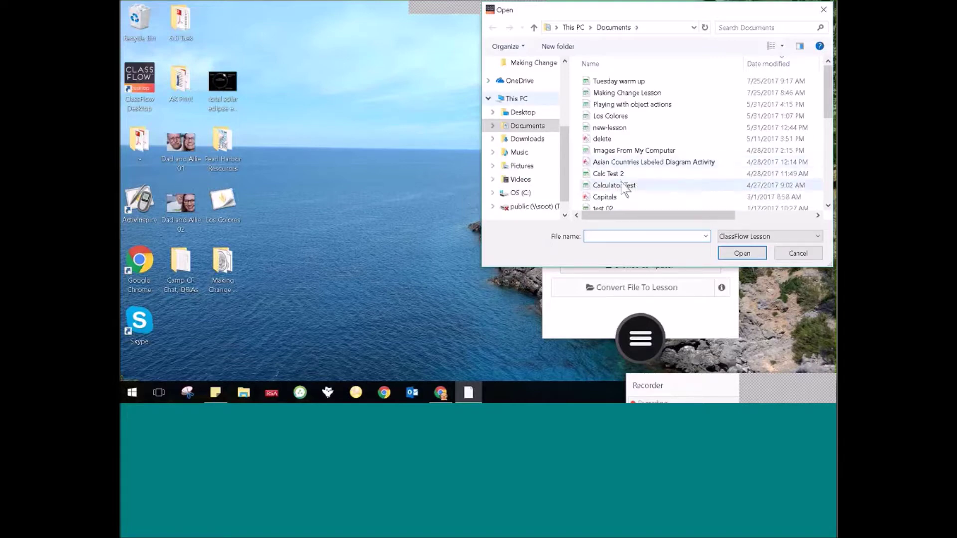
left_click(797, 252)
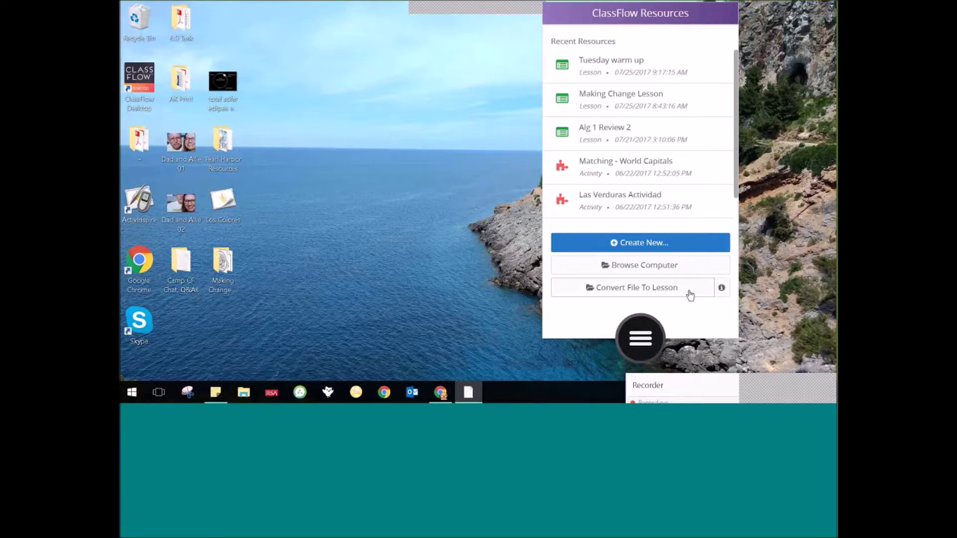
left_click(721, 289)
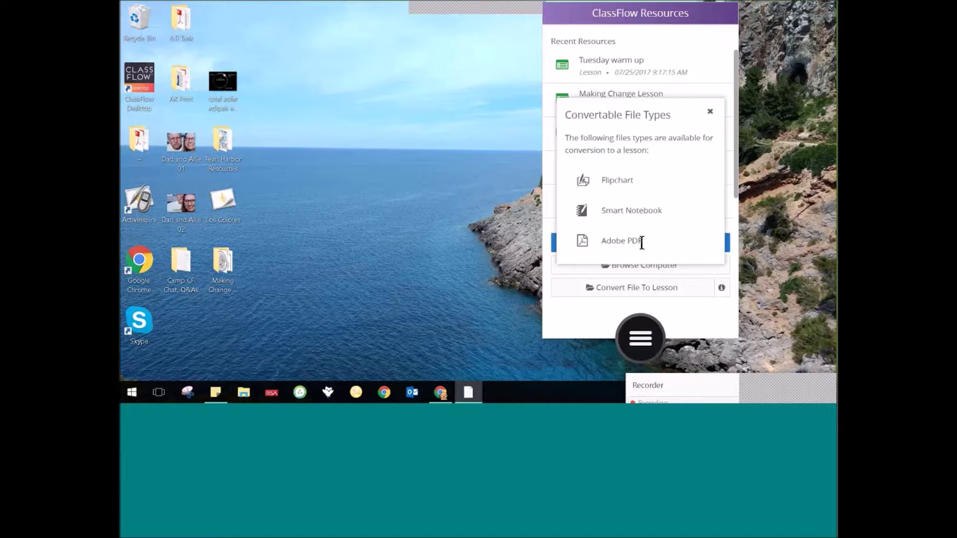
left_click(711, 112)
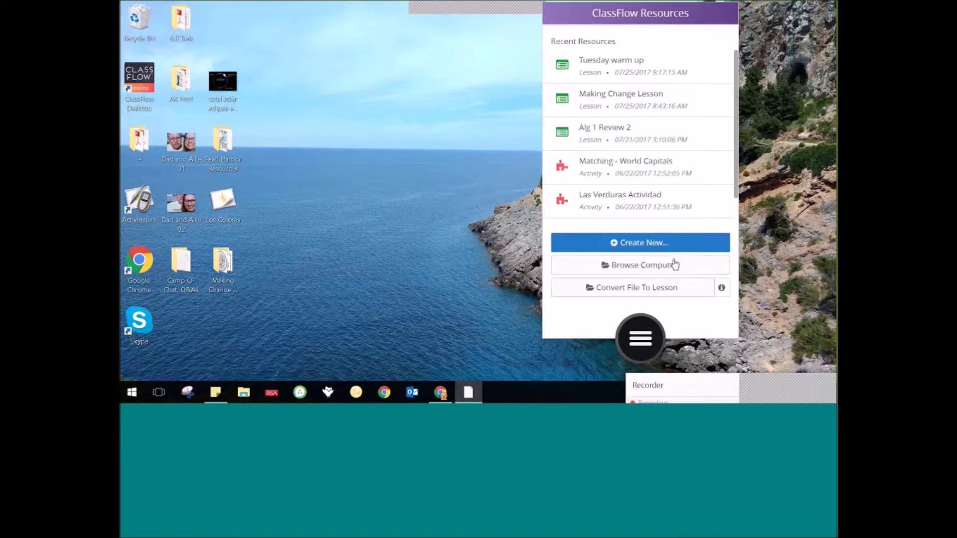
Create a new lesson and move the floating menu into the grey area beside the blank card.
left_click(645, 244)
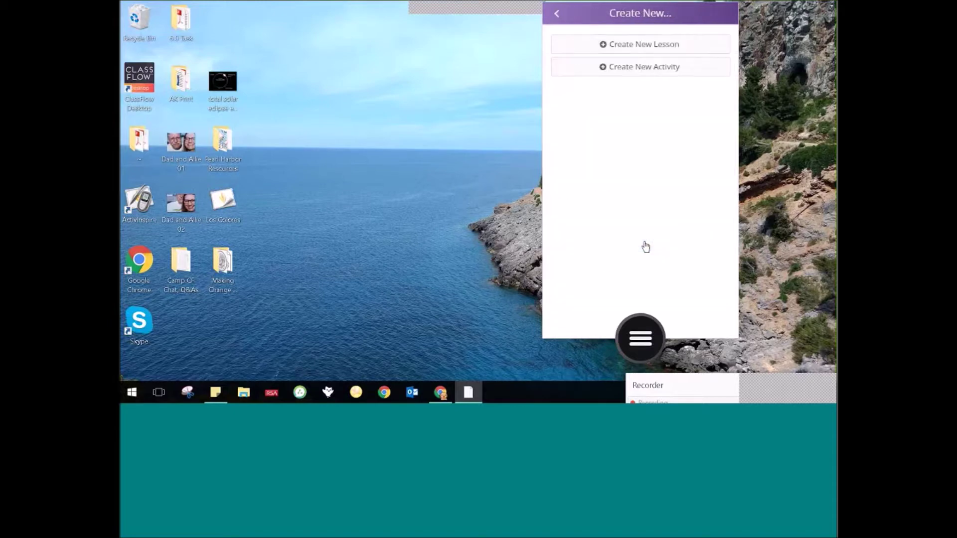
left_click(648, 50)
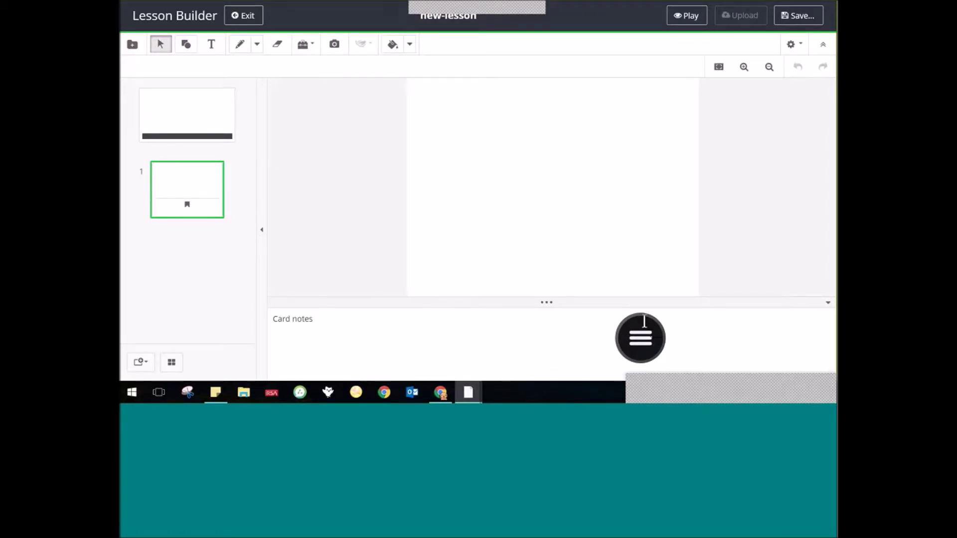
left_click_drag(636, 313, 755, 166)
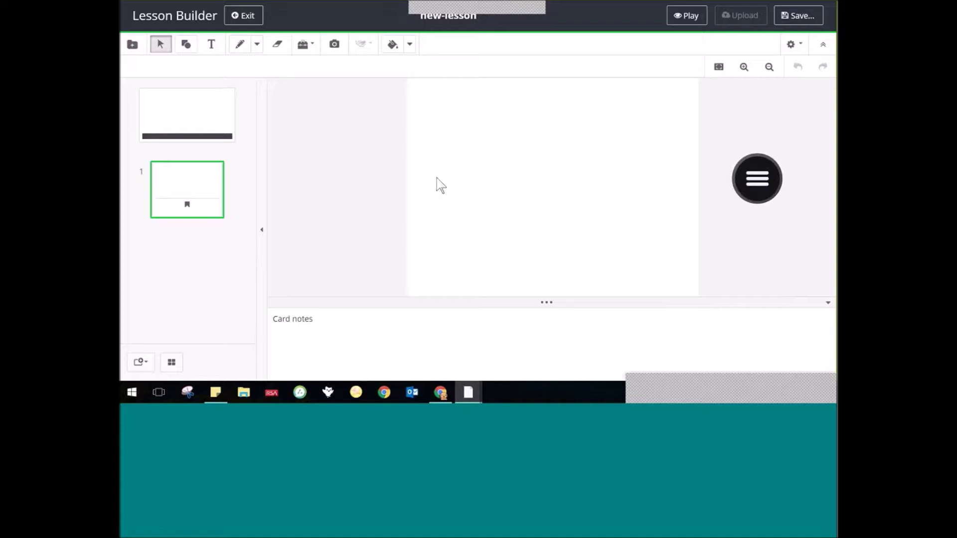
Shrink the Card notes area below the card, and try collapsing and expanding it, leaving it collapsed.
left_click(412, 332)
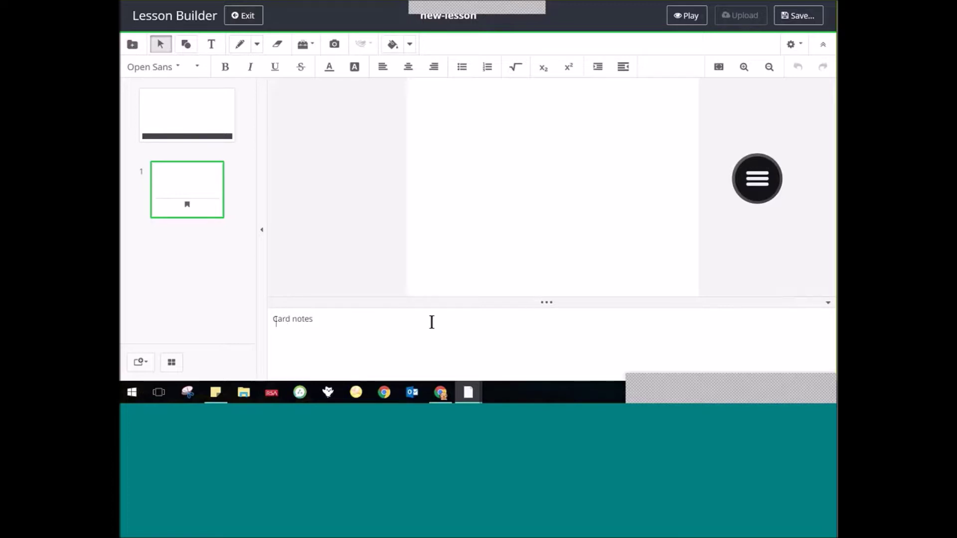
left_click_drag(546, 301, 771, 327)
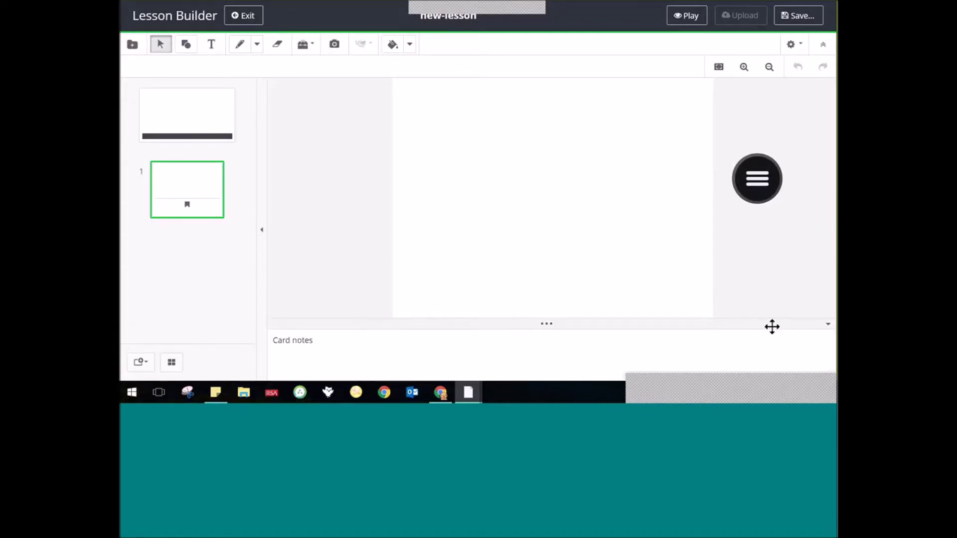
left_click(829, 327)
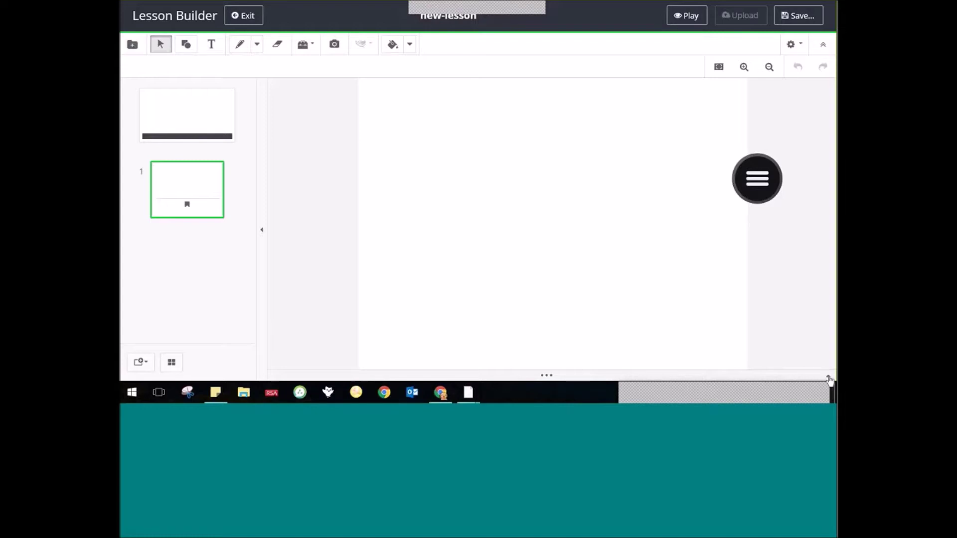
left_click(828, 379)
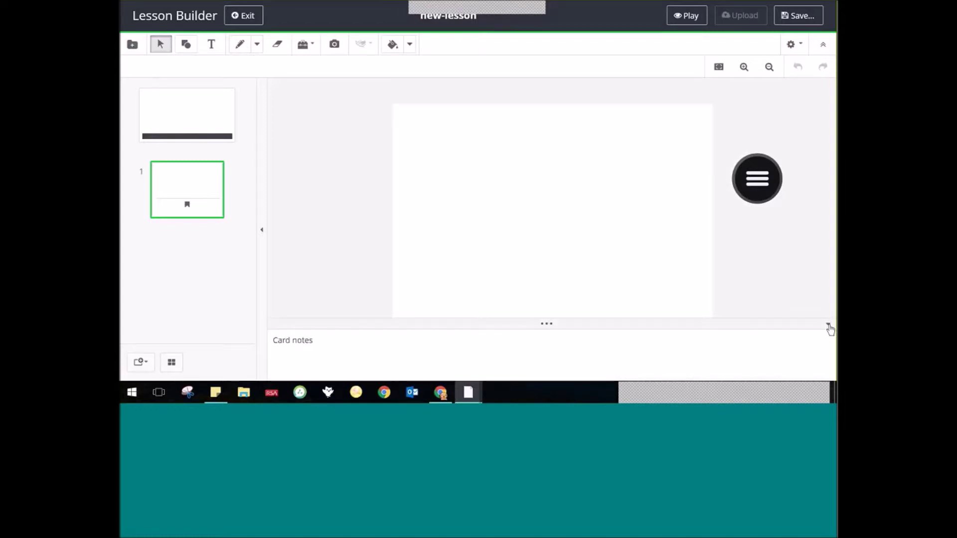
left_click(828, 325)
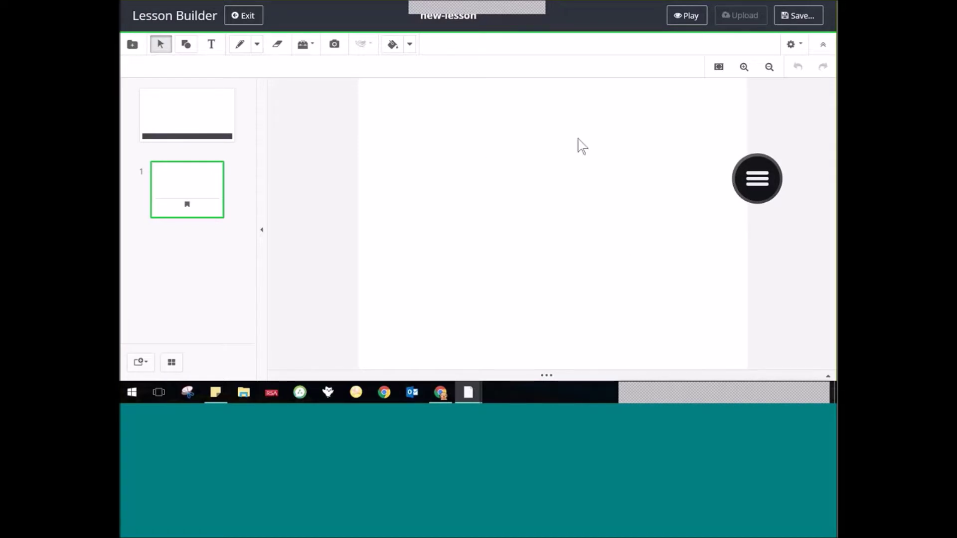
Set the Lesson Builder toolbar to show both icon and text.
left_click(801, 46)
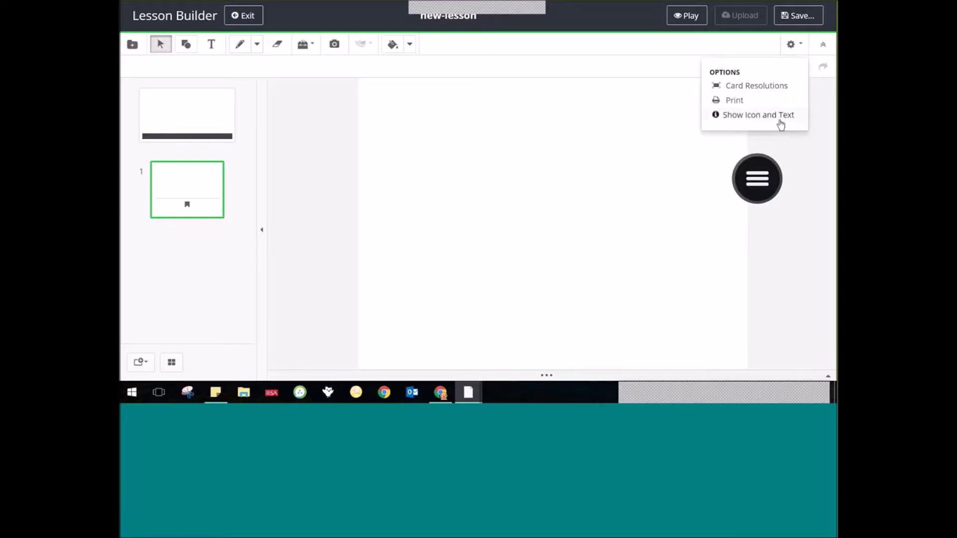
left_click(780, 124)
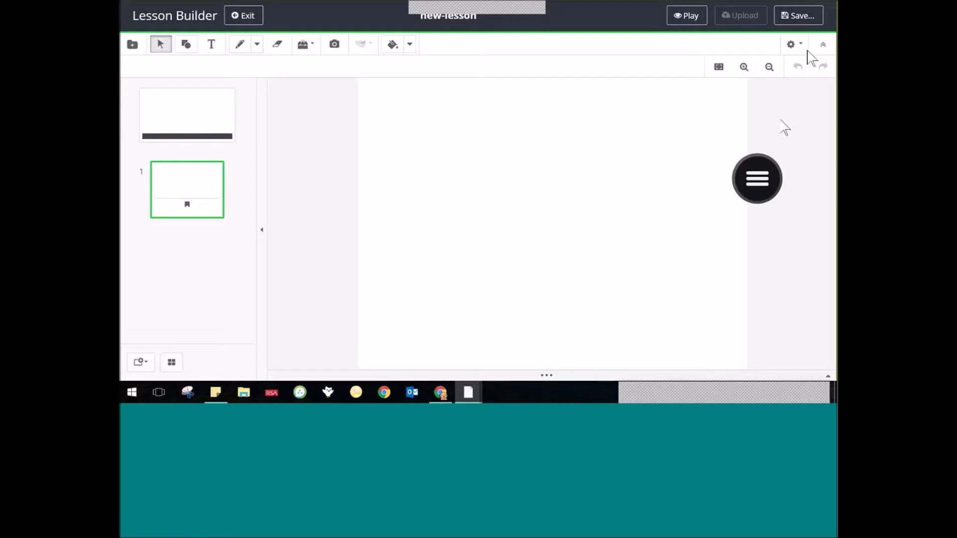
left_click(798, 45)
left_click(788, 114)
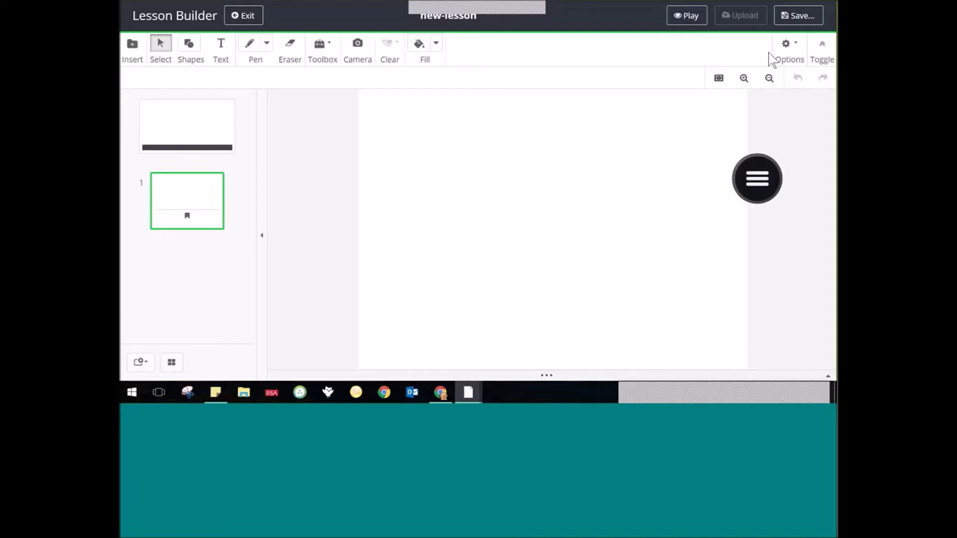
Switch the toolbar to icon only and back to icon and text, and hide and restore the Lesson Builder header.
left_click(788, 45)
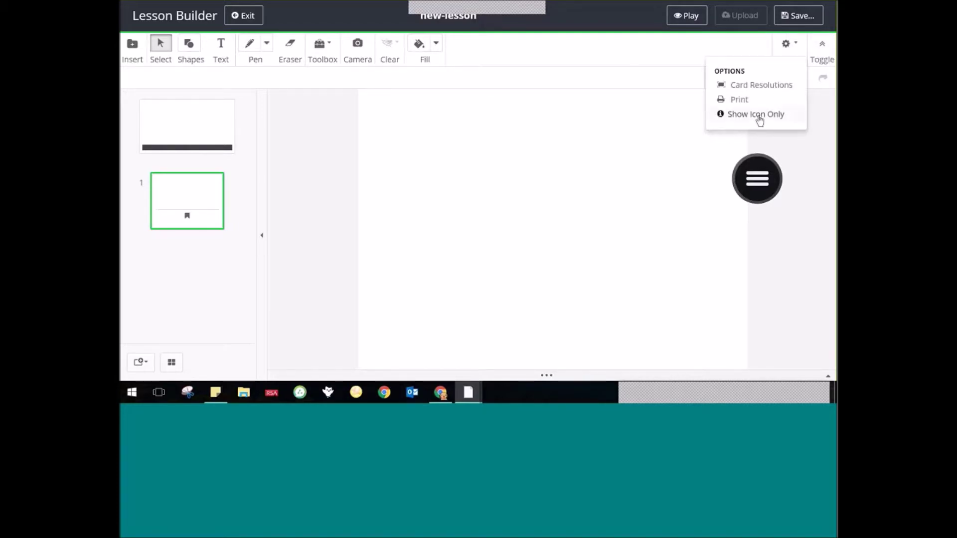
left_click(759, 119)
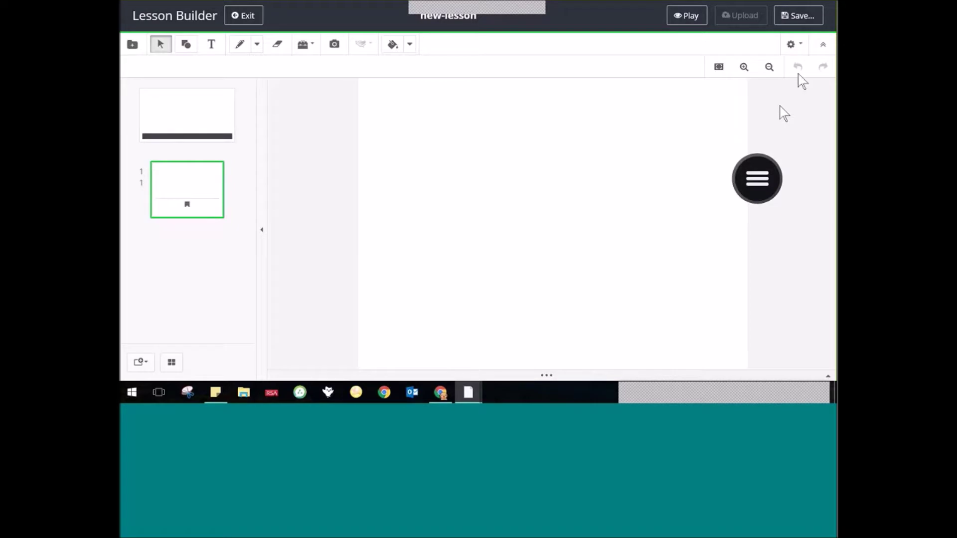
left_click(790, 45)
left_click(788, 118)
left_click(791, 44)
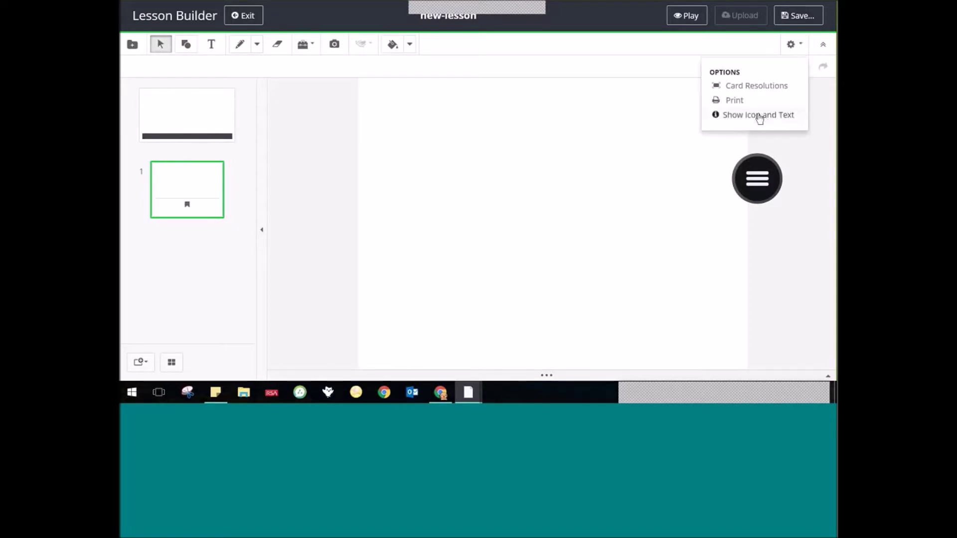
left_click(759, 119)
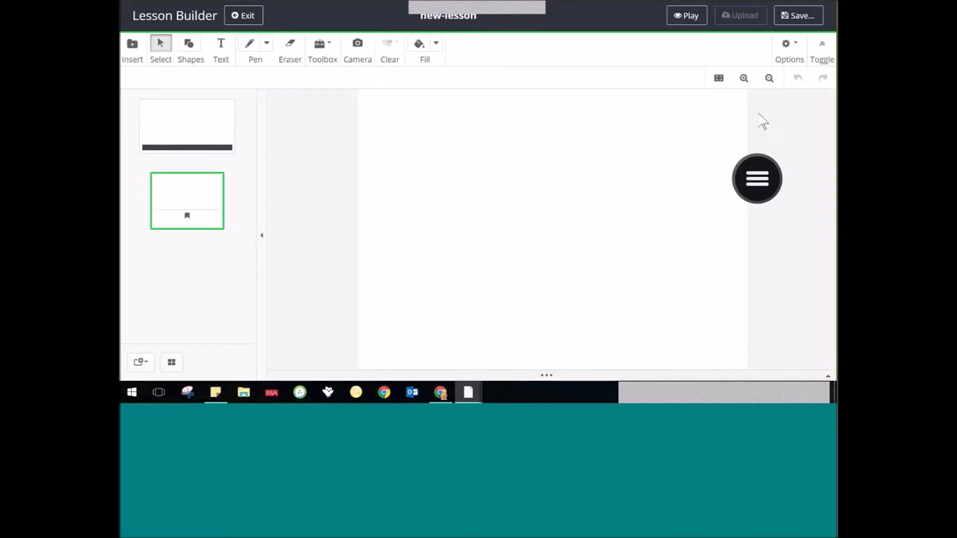
left_click(823, 48)
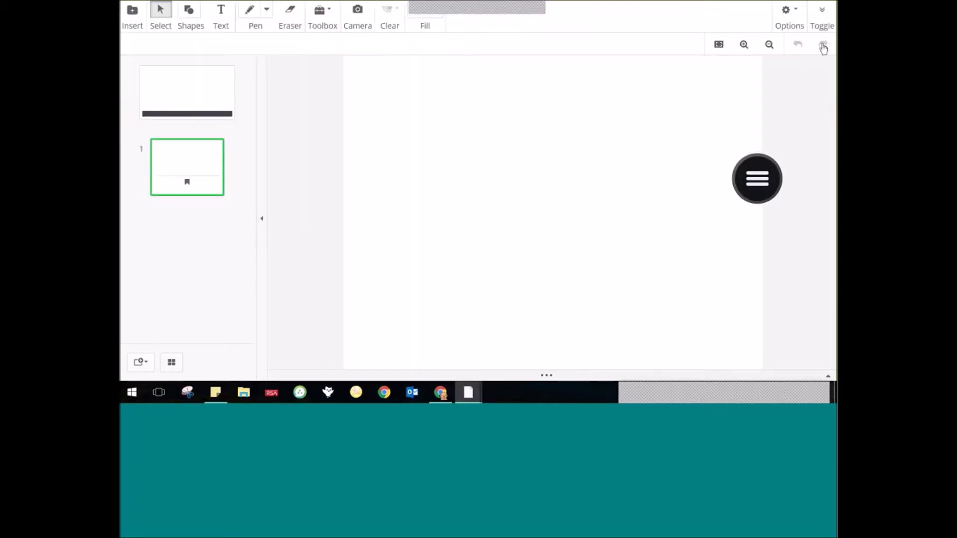
left_click(822, 12)
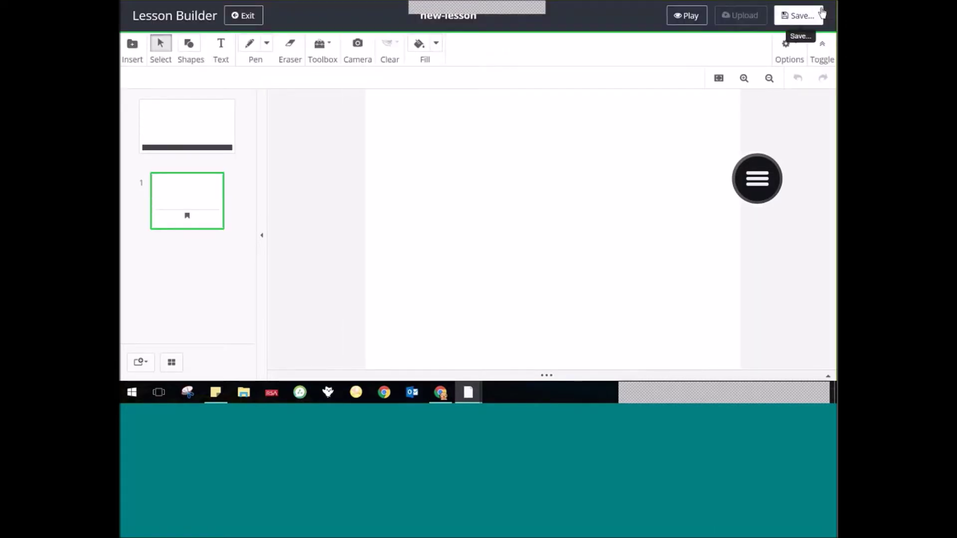
Set the lesson's card size to Wide Screen 16:9 and apply it.
left_click(799, 48)
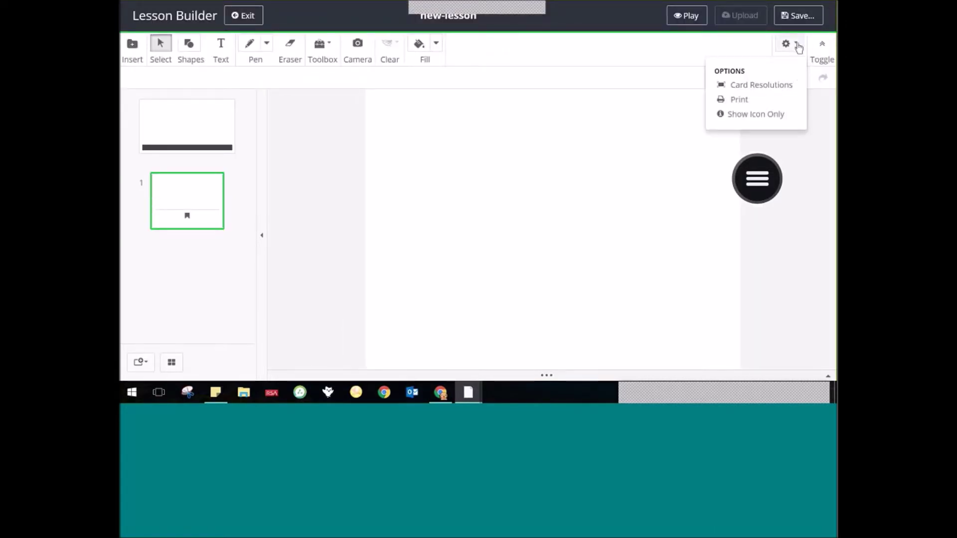
left_click(777, 85)
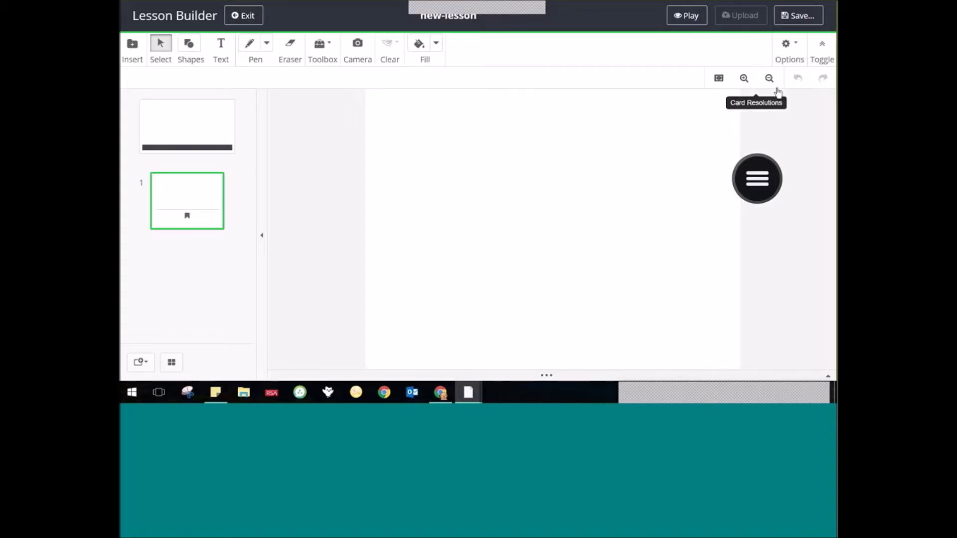
left_click(789, 45)
left_click(774, 88)
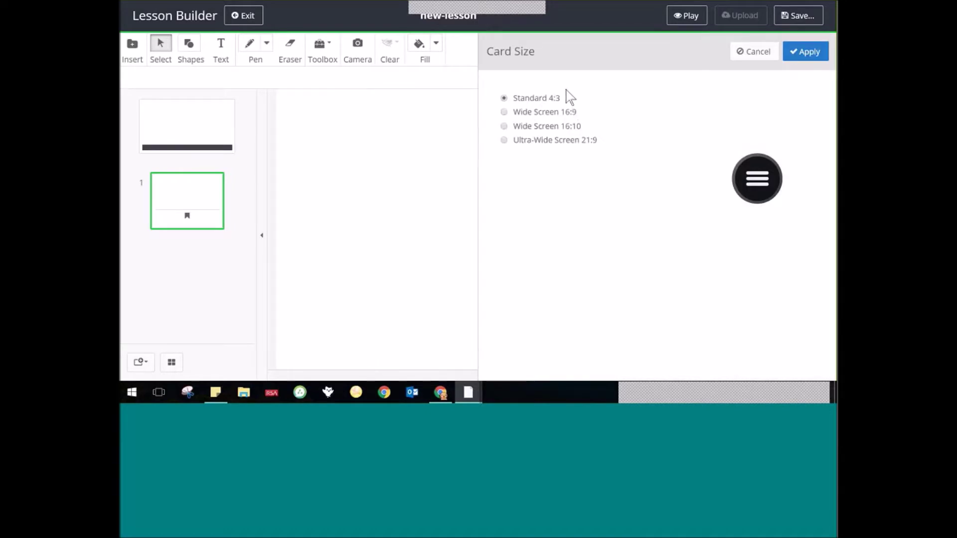
left_click(521, 116)
left_click(801, 54)
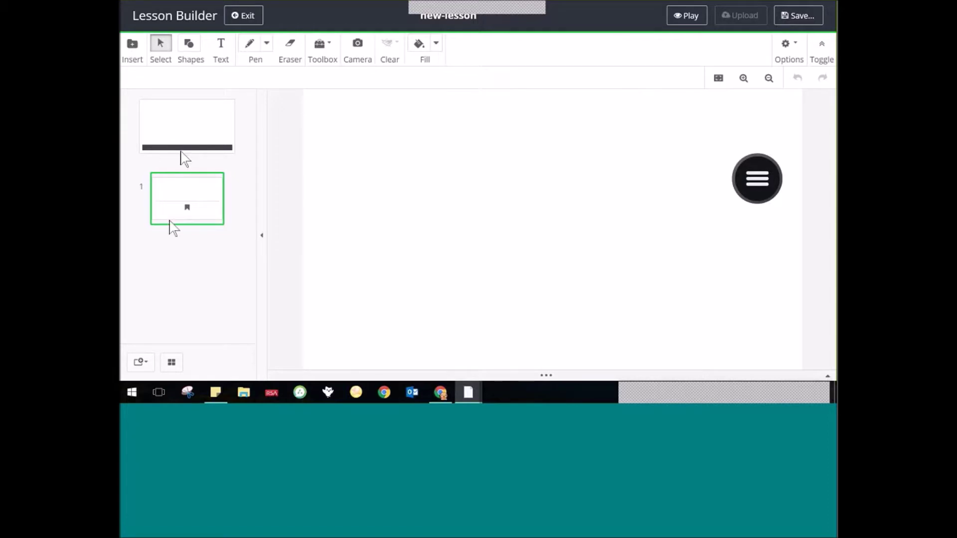
View the section's options and add a second and a third blank card to the lesson.
left_click(218, 116)
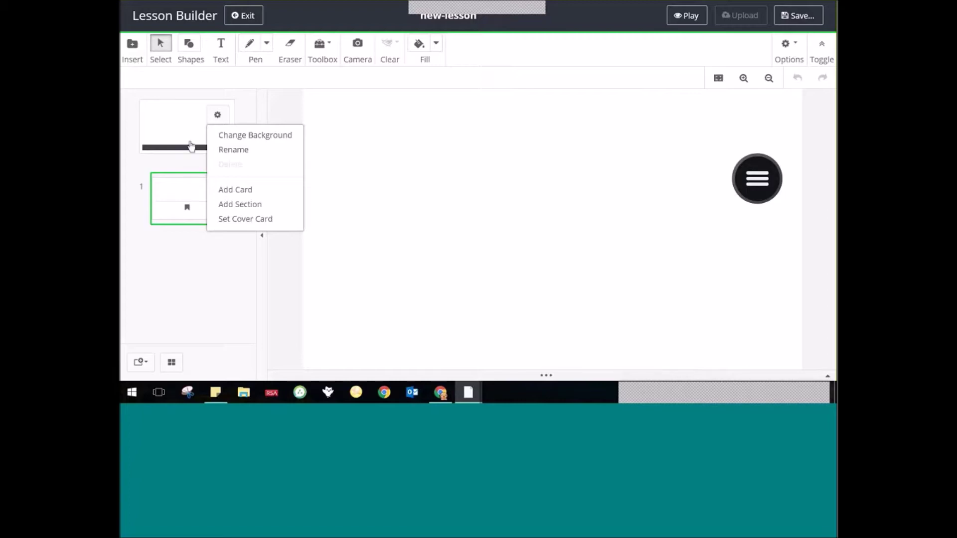
left_click(201, 196)
left_click(202, 197)
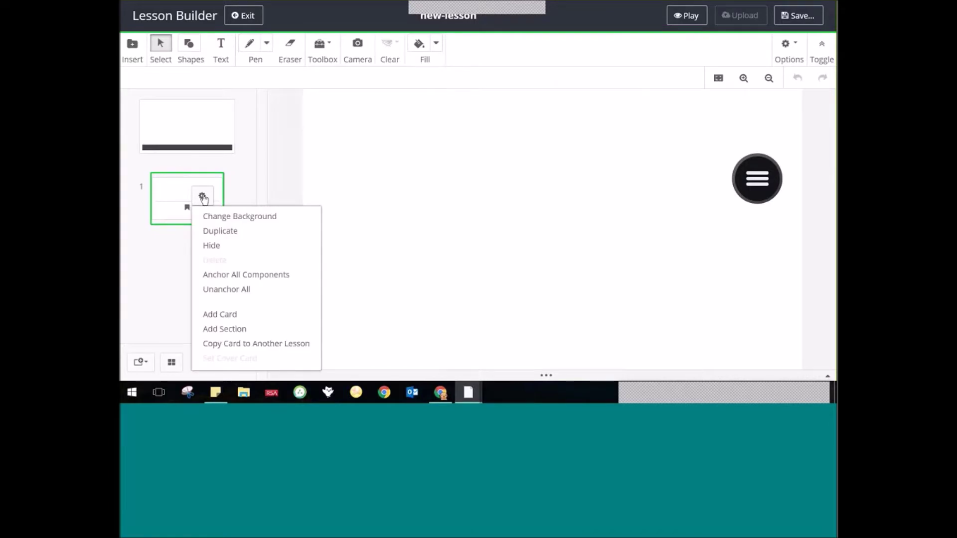
left_click(235, 316)
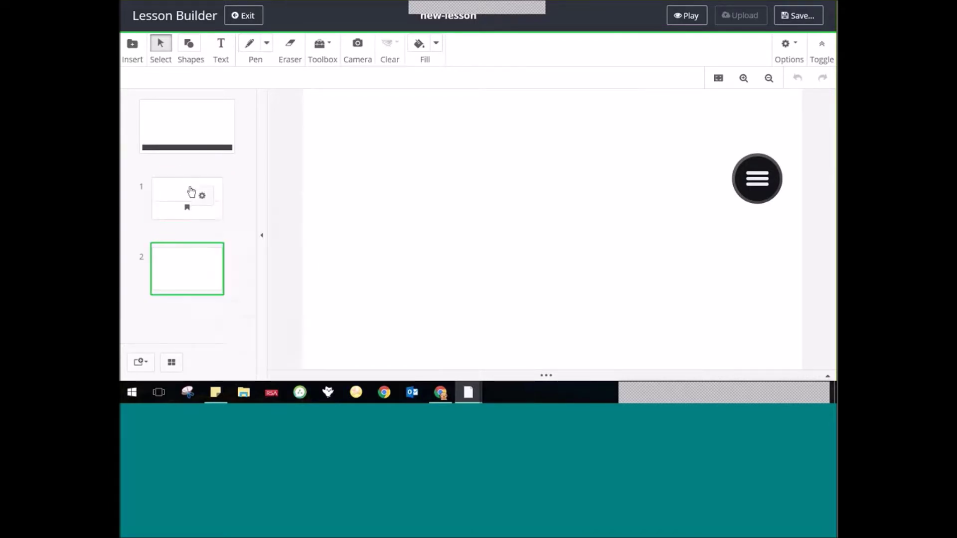
left_click(145, 367)
left_click(186, 325)
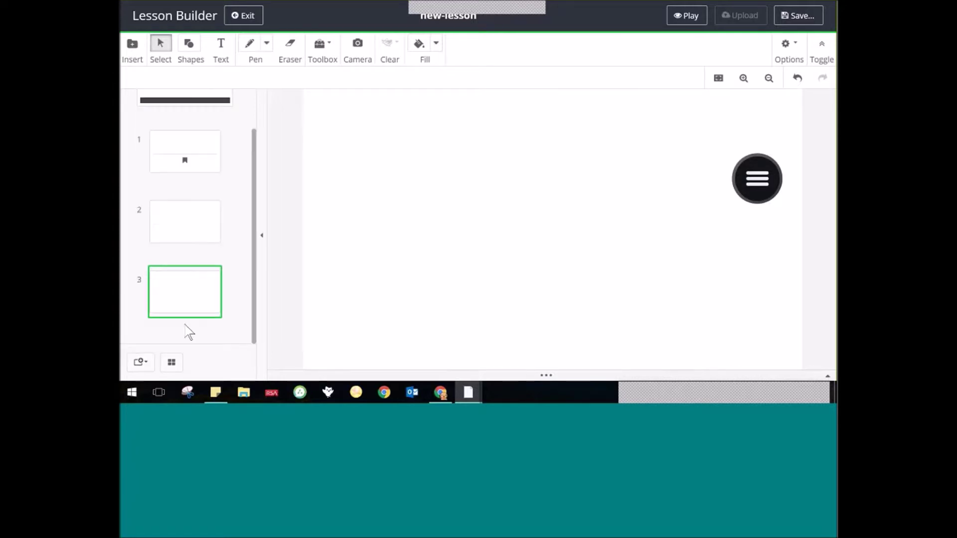
Fill the background of the first card with light pink.
left_click(170, 153)
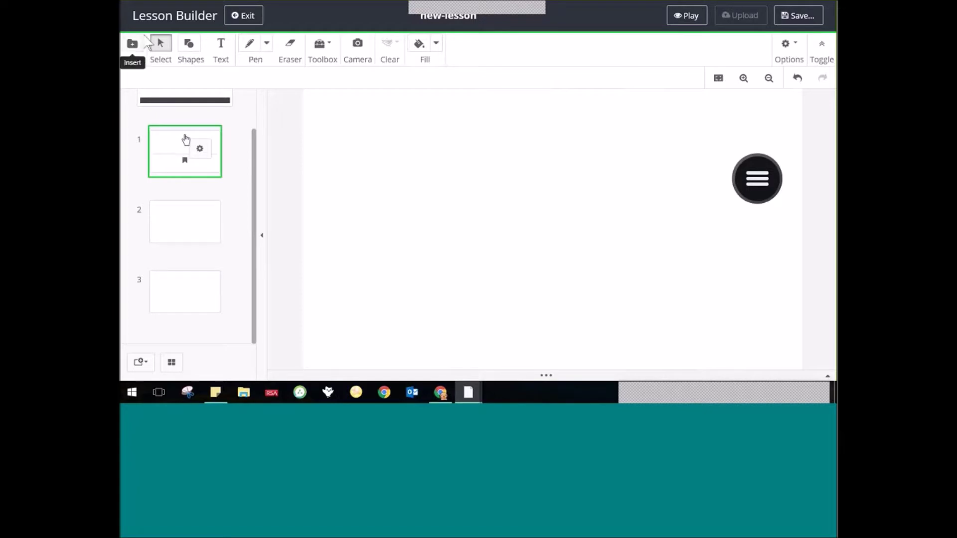
left_click(437, 50)
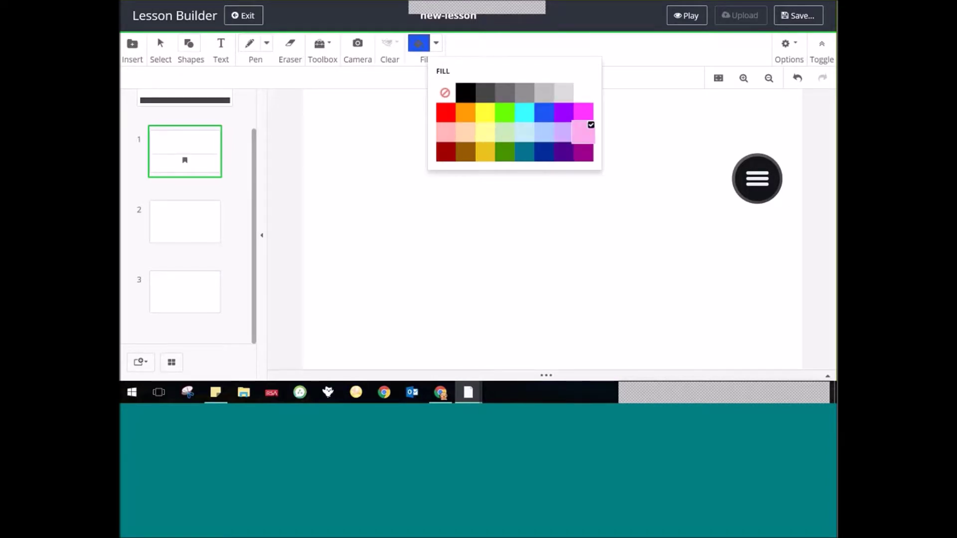
left_click(584, 129)
left_click(507, 146)
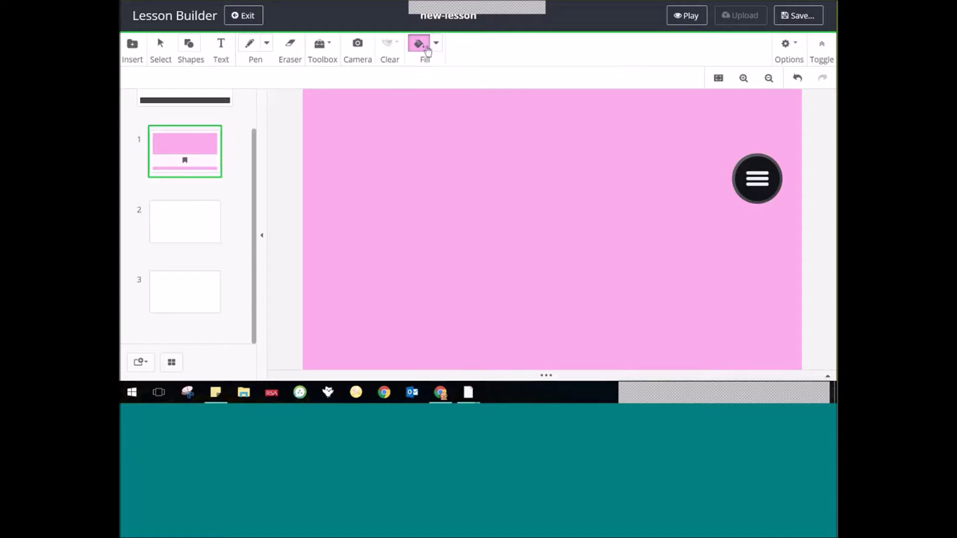
Look through the lesson's three cards and return to the second card.
mouse_move(191, 221)
left_click(173, 219)
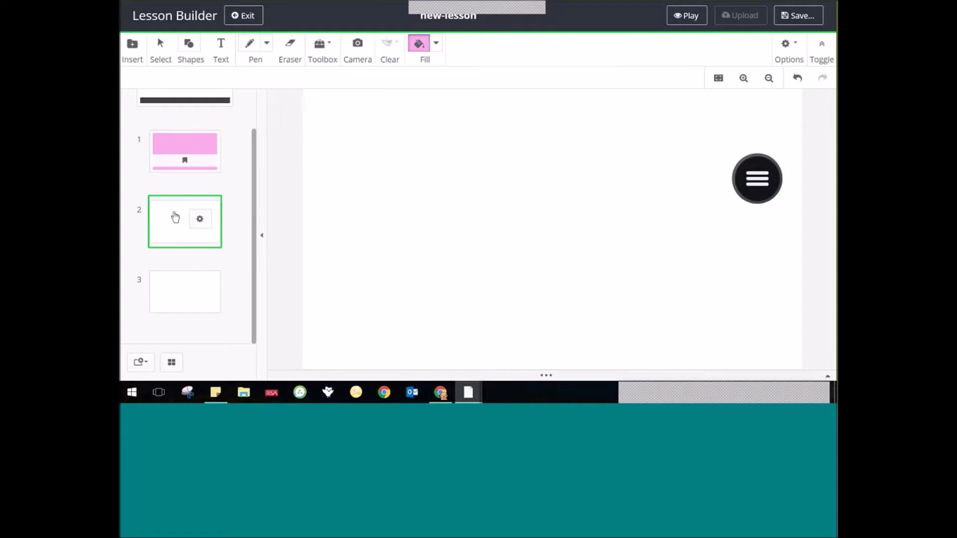
left_click(173, 145)
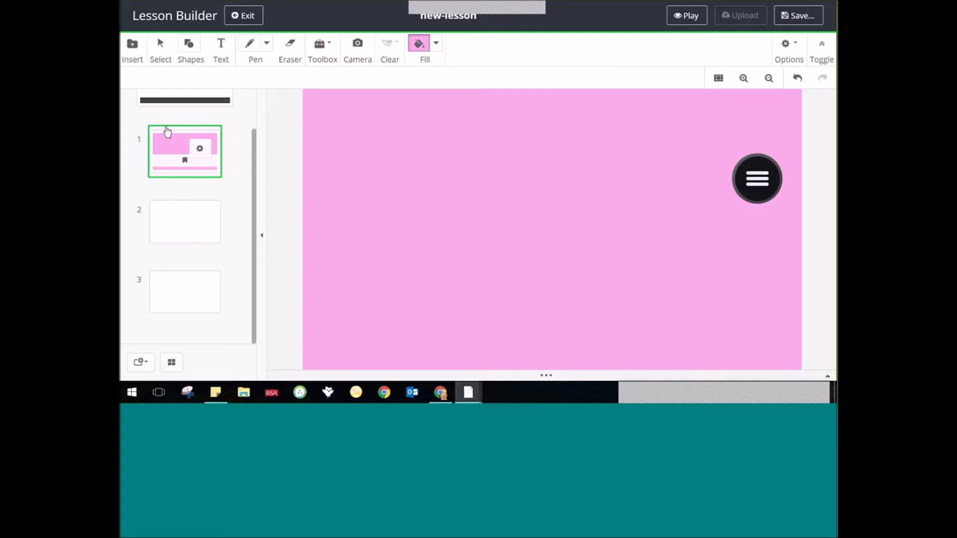
left_click(175, 234)
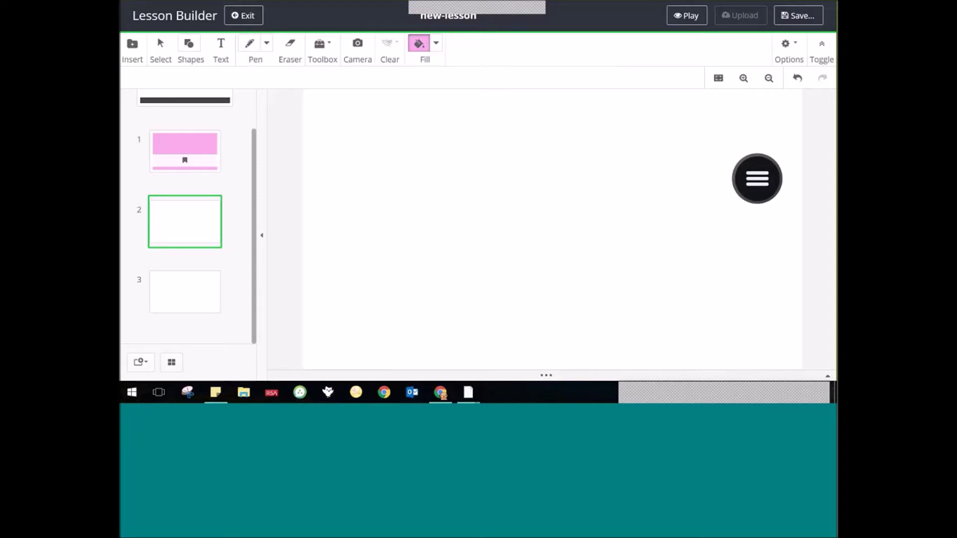
left_click(183, 292)
left_click(178, 233, "shift")
left_click(178, 233)
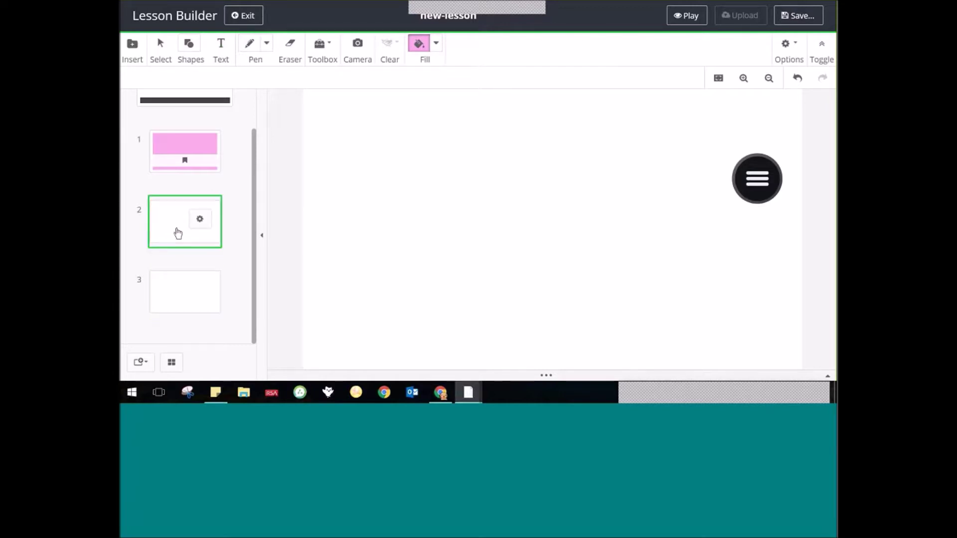
Examine the Pen tool's types, color, width and drawing style options, and return to the Select tool.
left_click(267, 44)
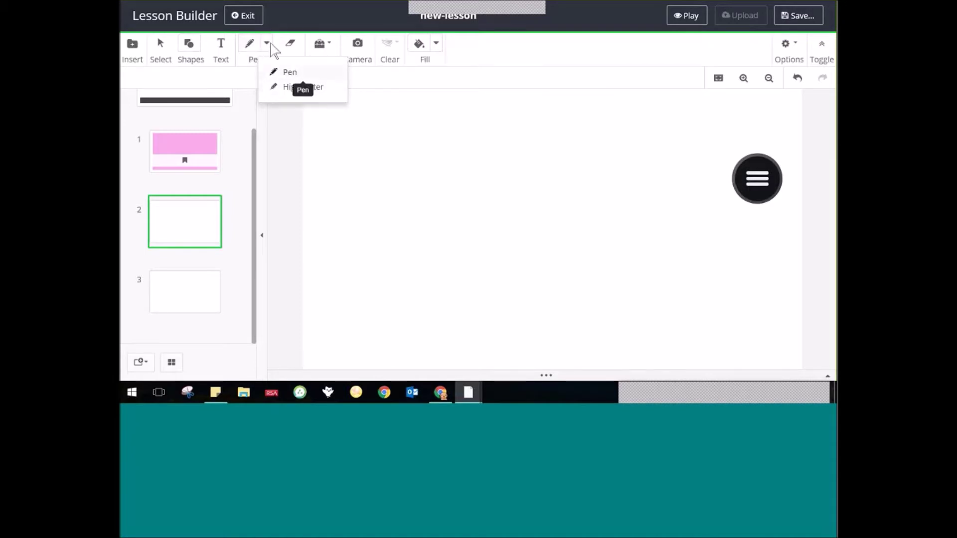
left_click(253, 51)
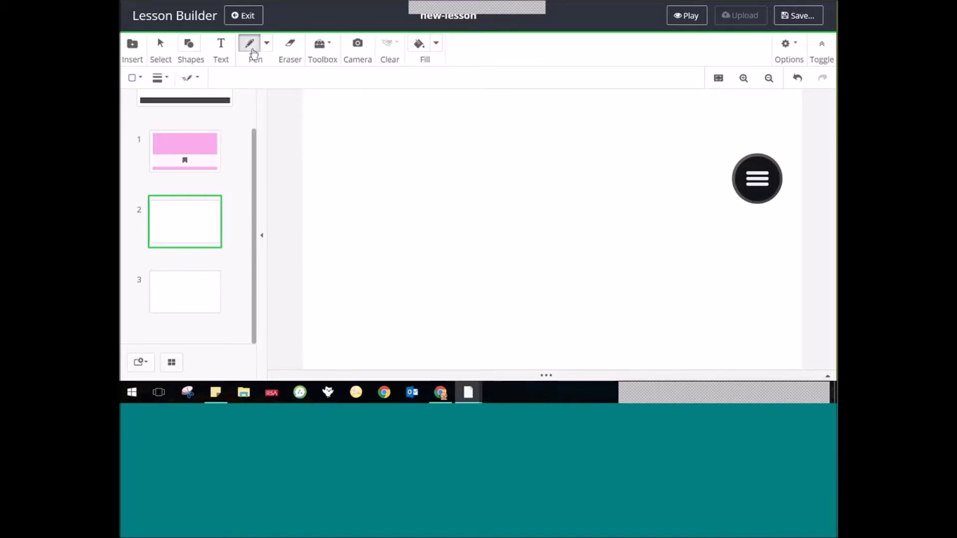
left_click(133, 78)
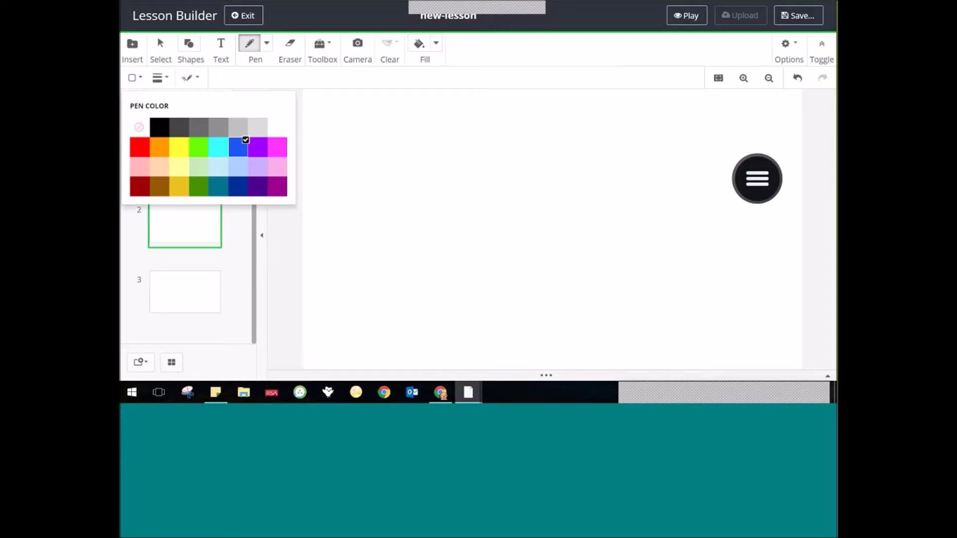
left_click(158, 78)
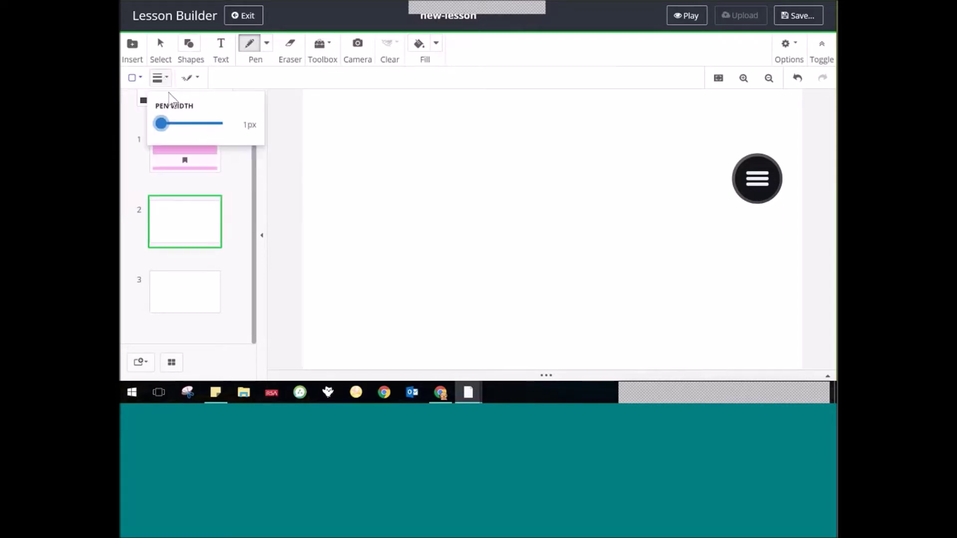
left_click(196, 78)
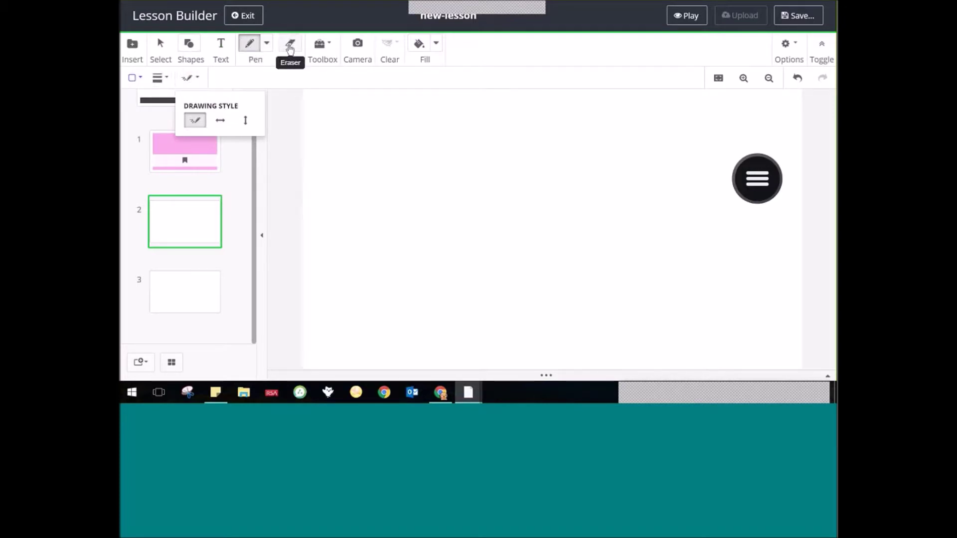
left_click(162, 47)
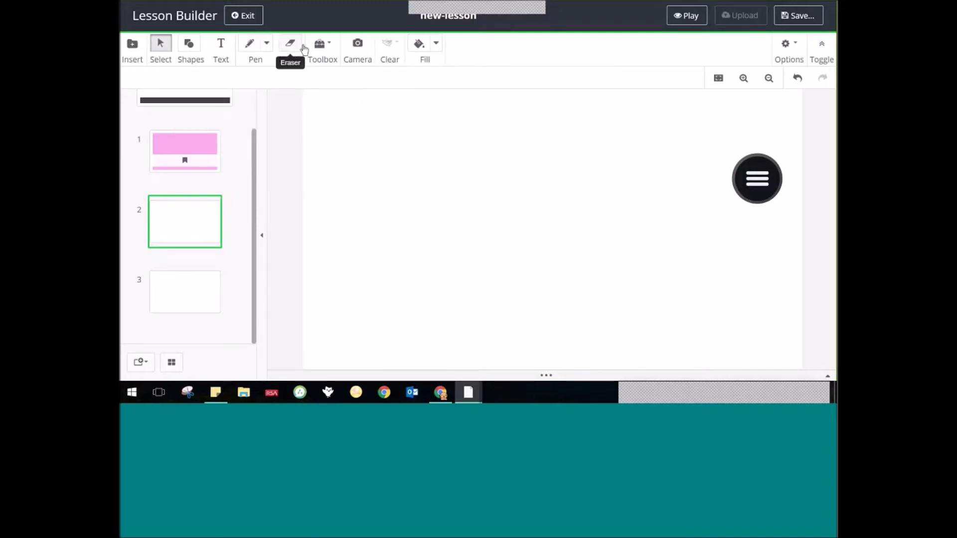
View the Toolbox's list of tools, close it, and go to the third card.
left_click(330, 47)
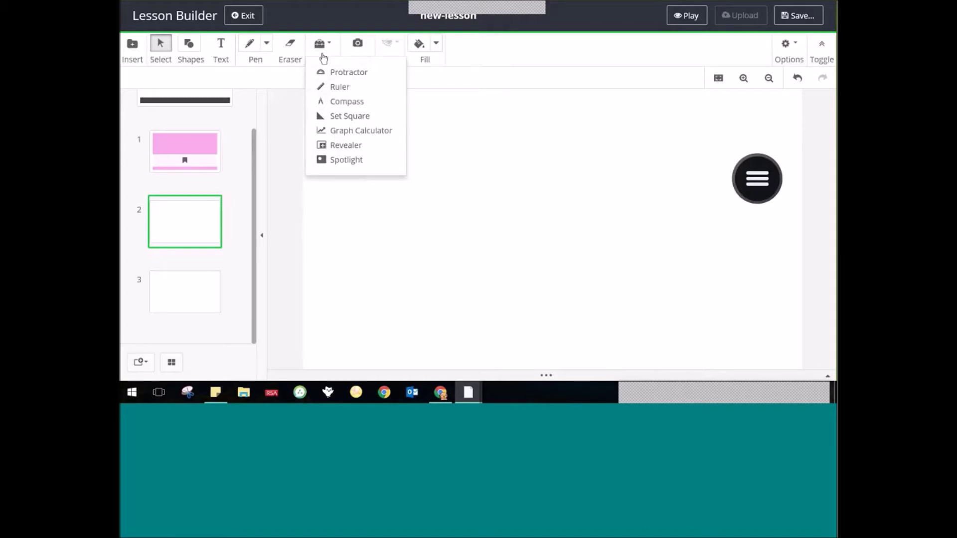
left_click(479, 123)
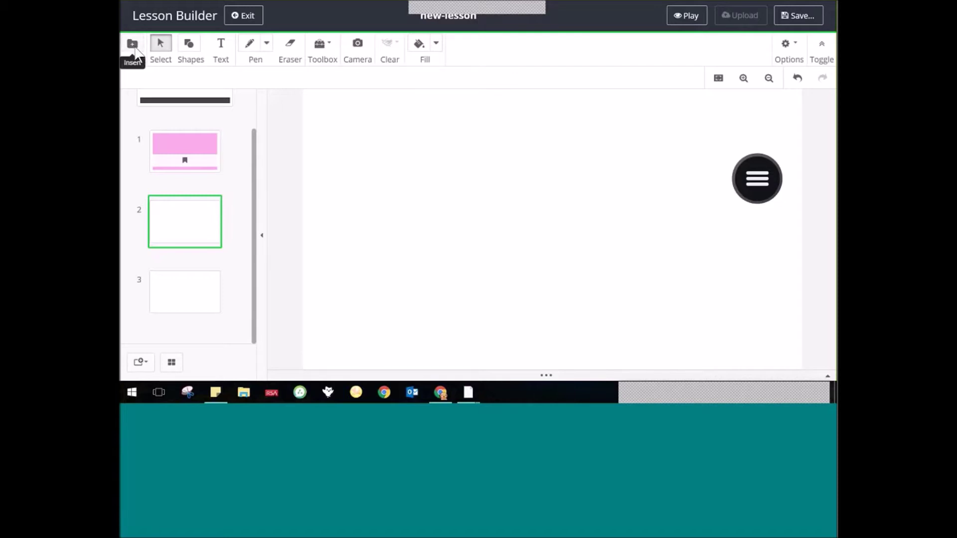
left_click(180, 284)
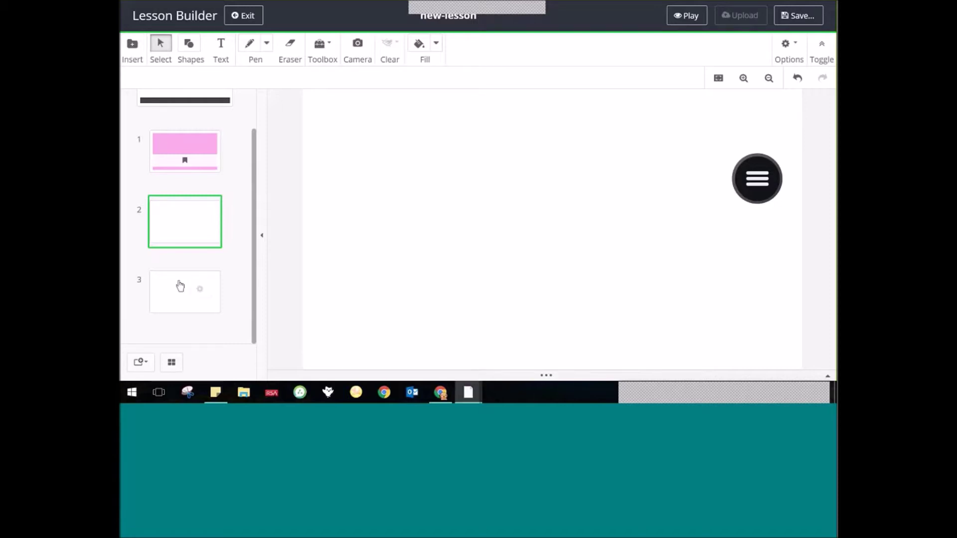
left_click(166, 204)
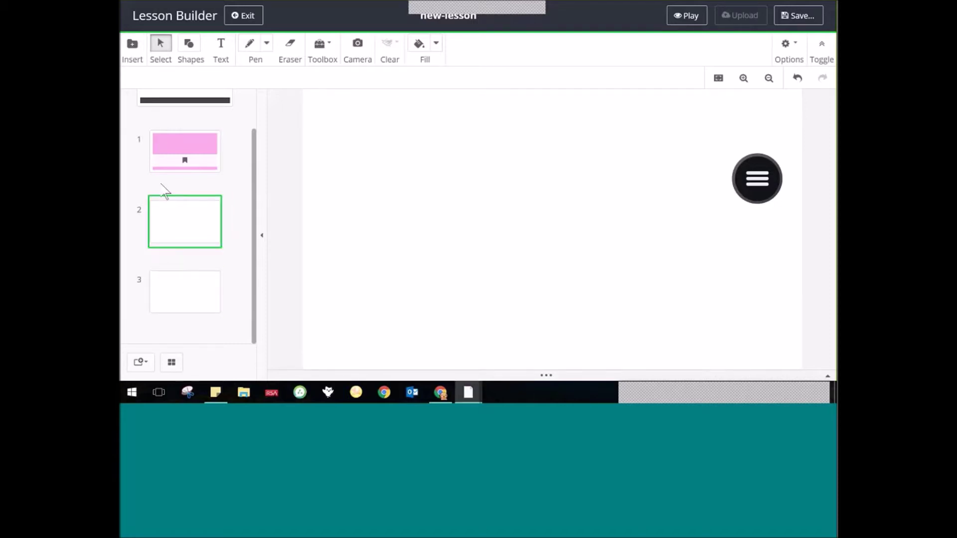
left_click(169, 295)
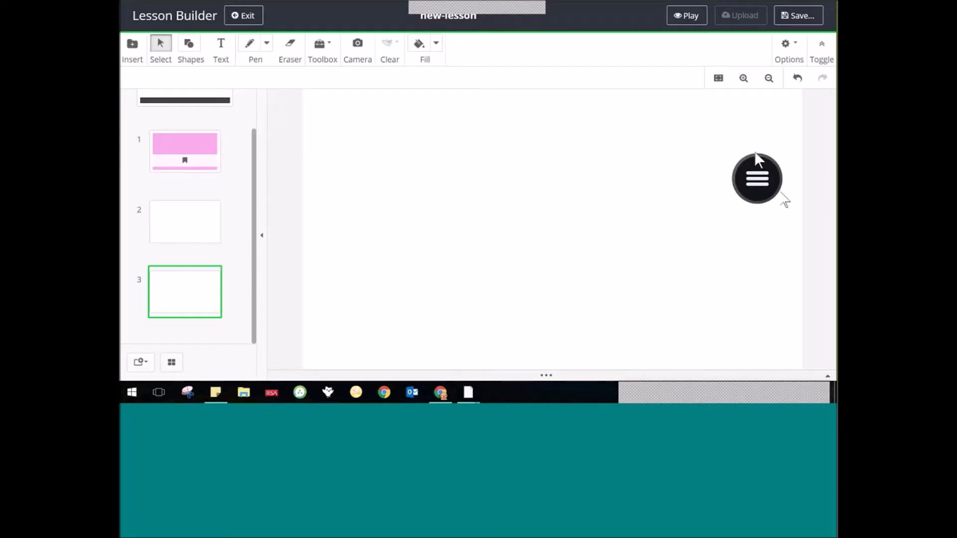
Save the lesson in Documents under the name "lesson builder".
left_click(803, 20)
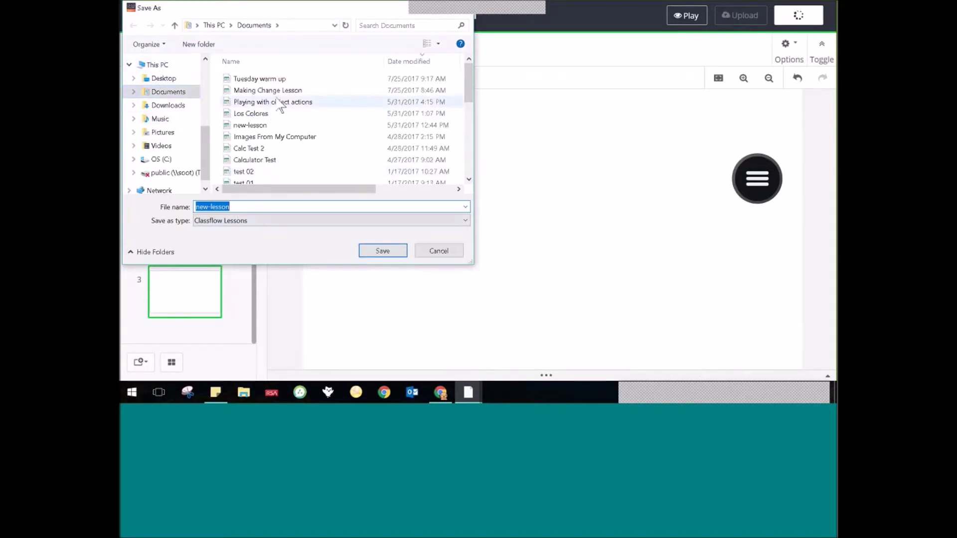
left_click(263, 210)
key("ctrl+a")
type("le")
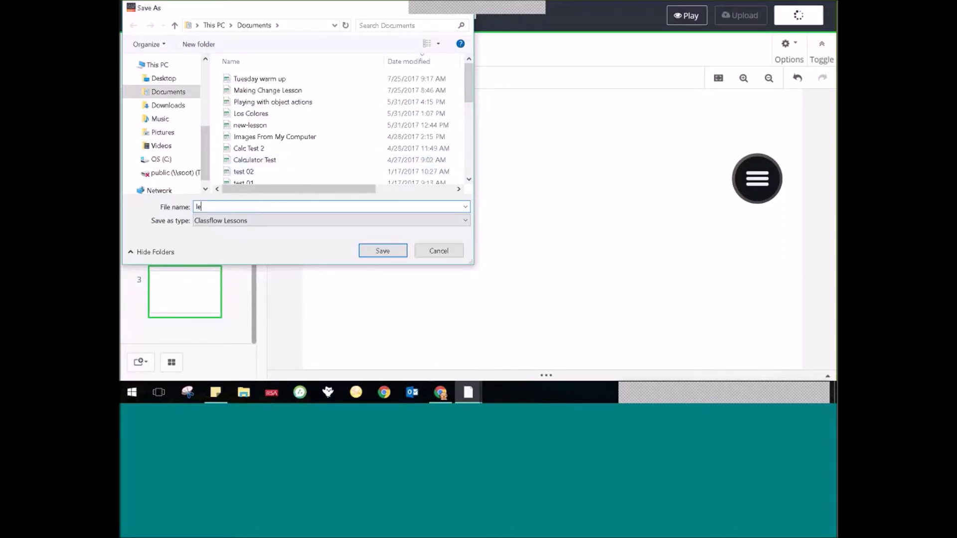
type("sson builder")
left_click(367, 251)
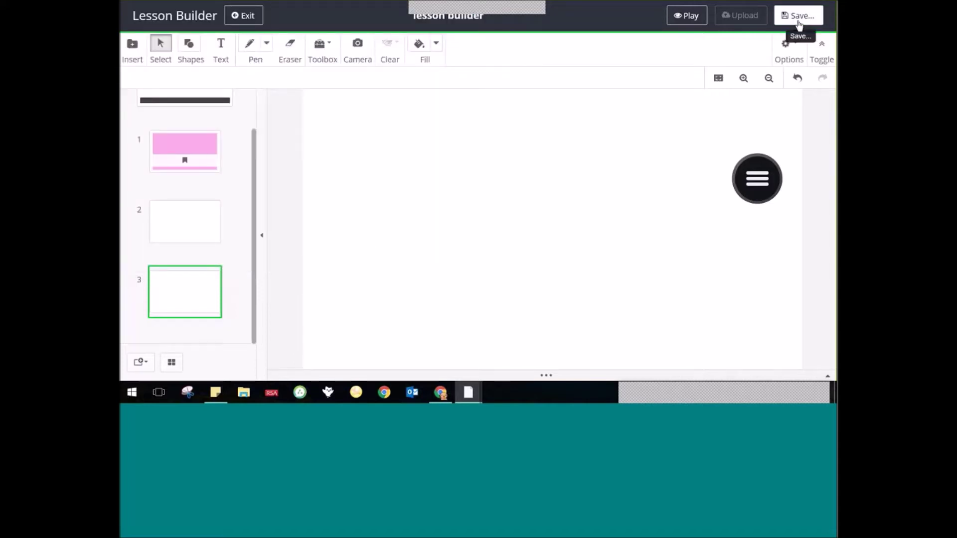
Preview the lesson from the second card, and move the ClassFlow launcher to the card's edge and expand it.
left_click(169, 228)
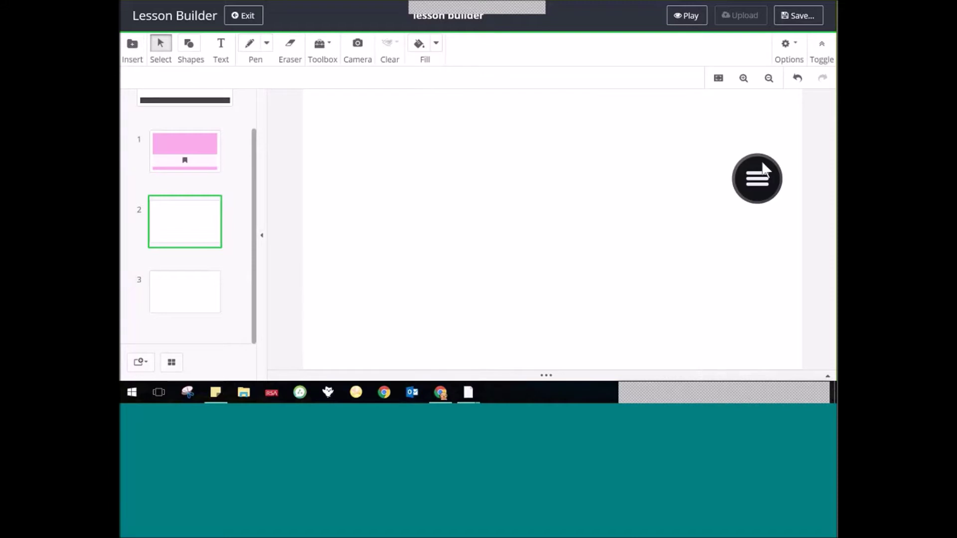
left_click(687, 16)
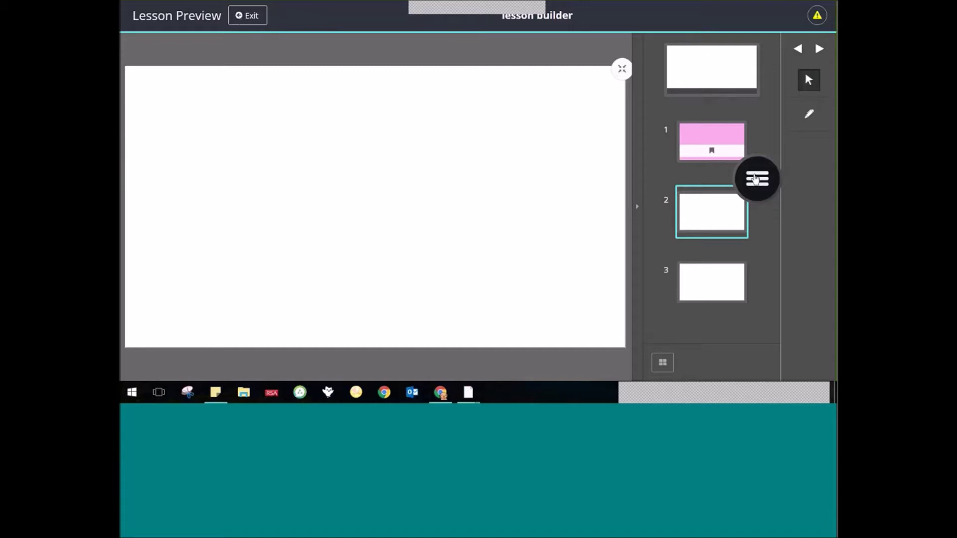
left_click_drag(758, 185, 616, 209)
left_click(615, 210)
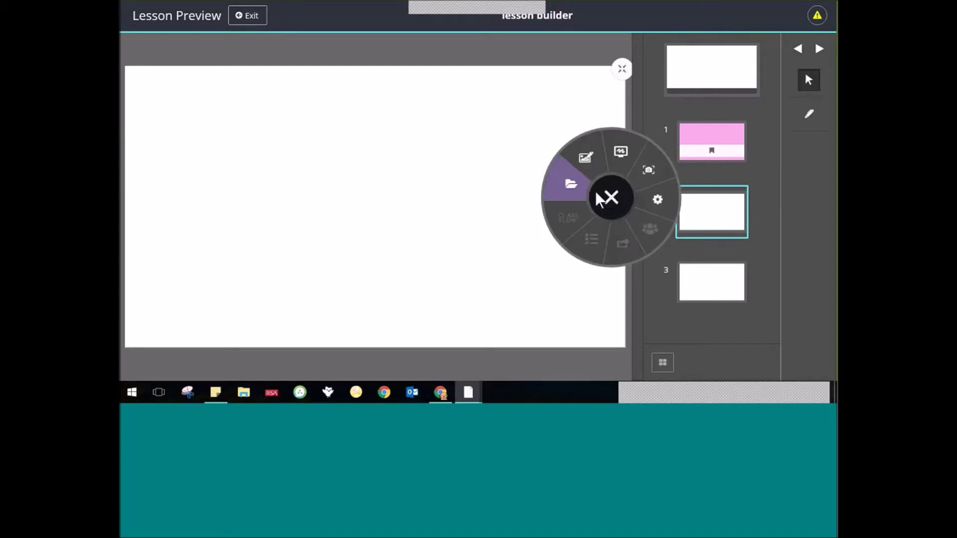
View the ClassFlow resources and the options for creating a new lesson or activity, and close them.
left_click(573, 188)
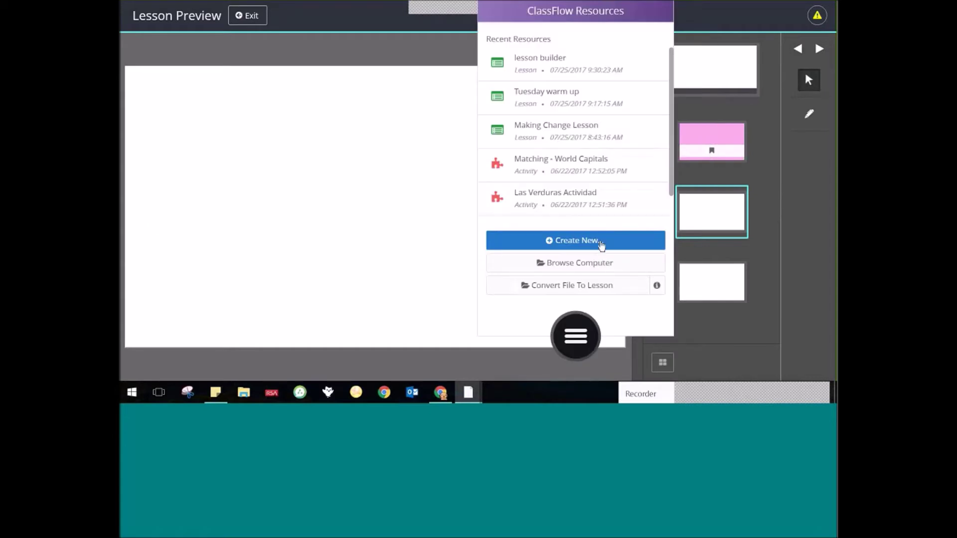
left_click(601, 243)
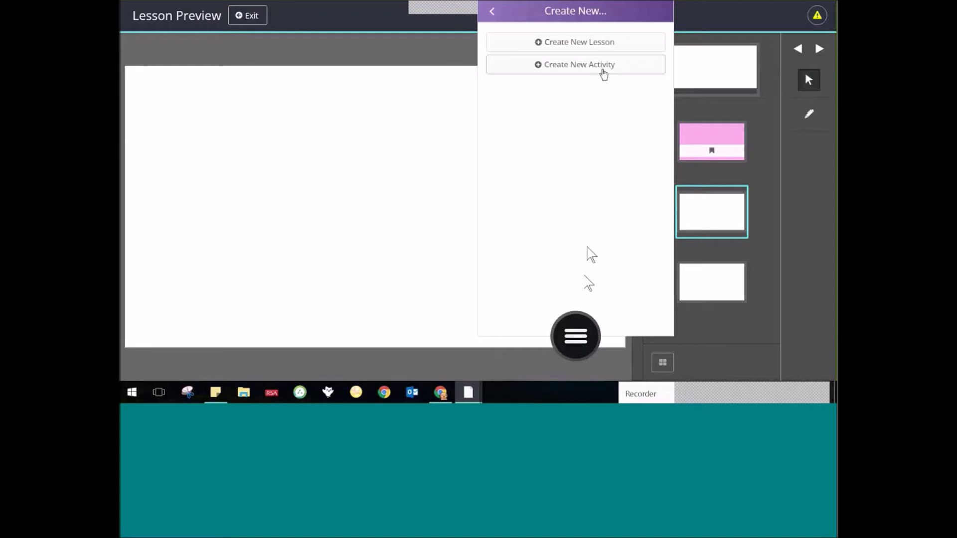
left_click(575, 340)
Convert the Los Colores flipchart from the Desktop into a lesson and show its second card.
left_click(575, 344)
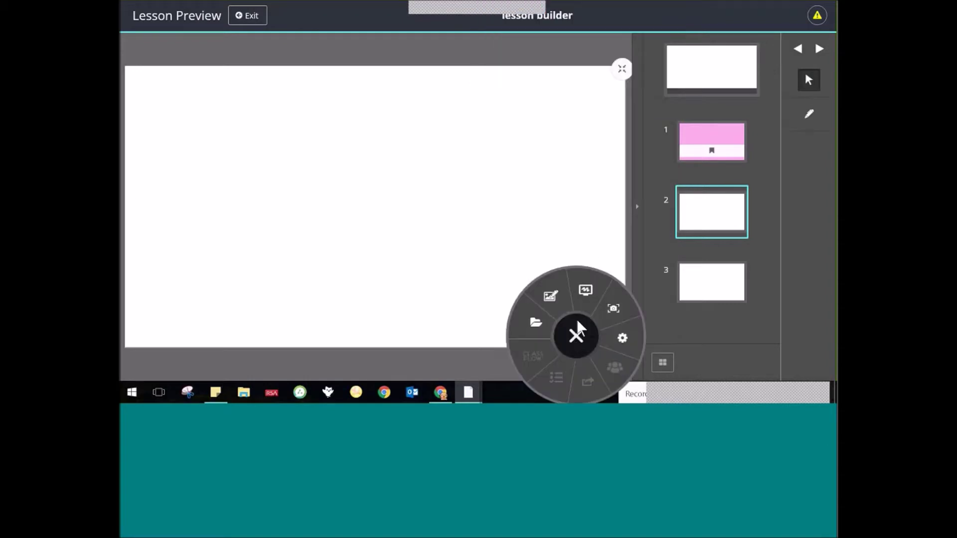
left_click_drag(575, 333, 567, 268)
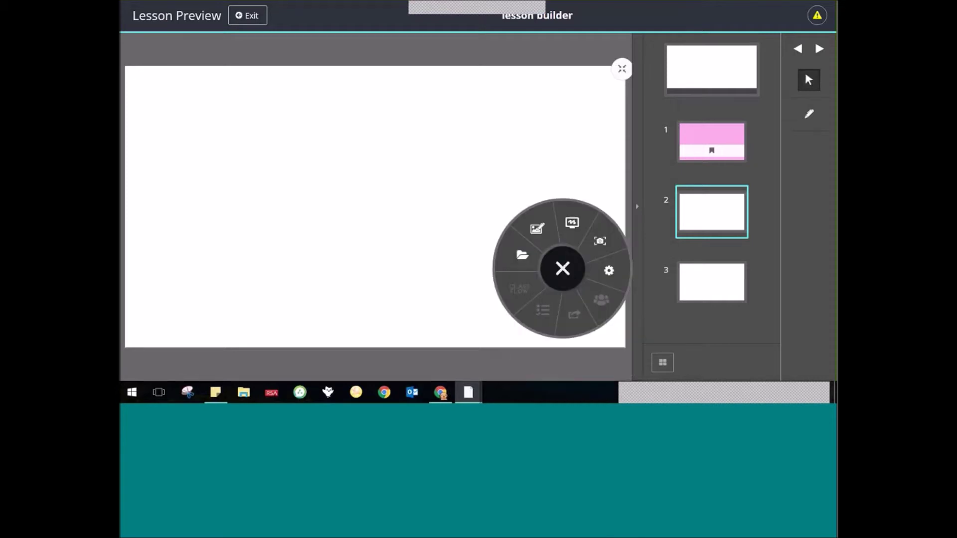
left_click(529, 264)
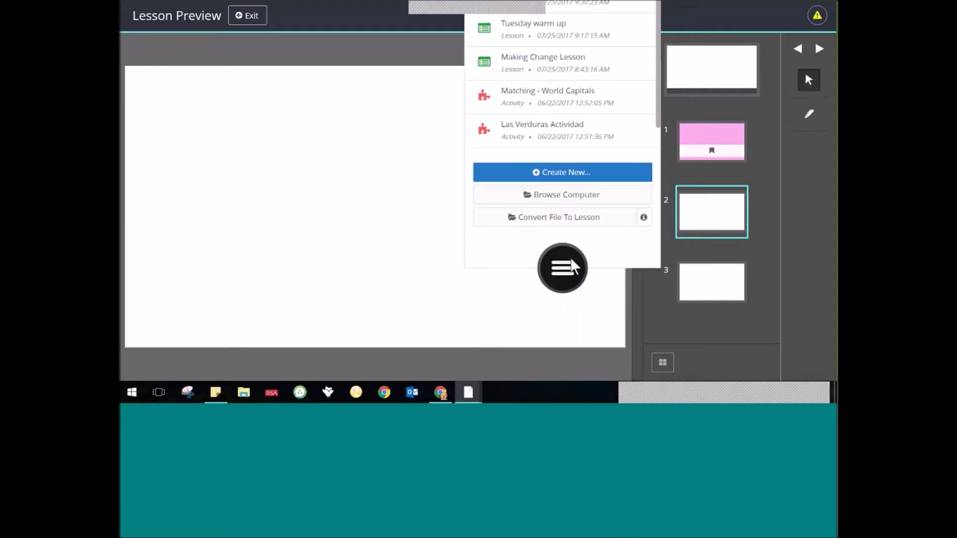
left_click(572, 223)
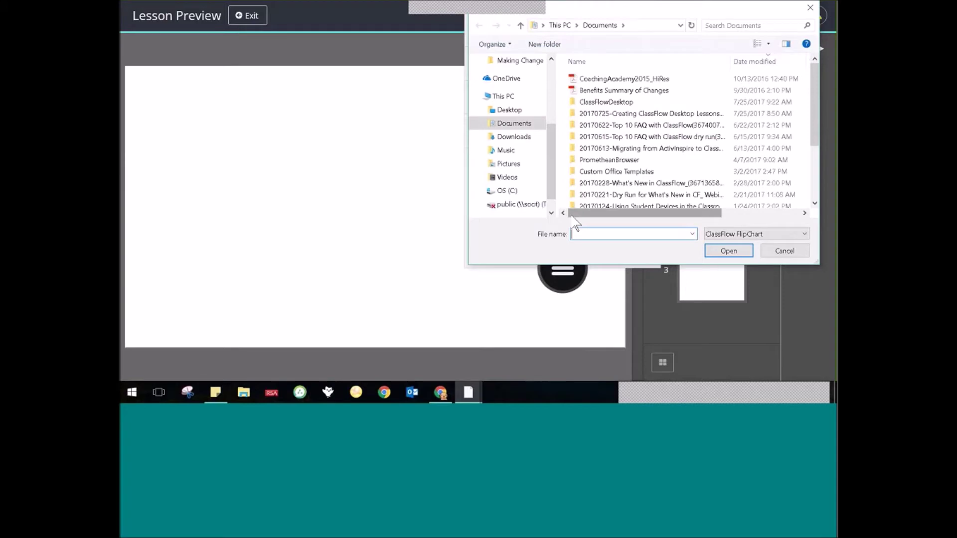
left_click(509, 110)
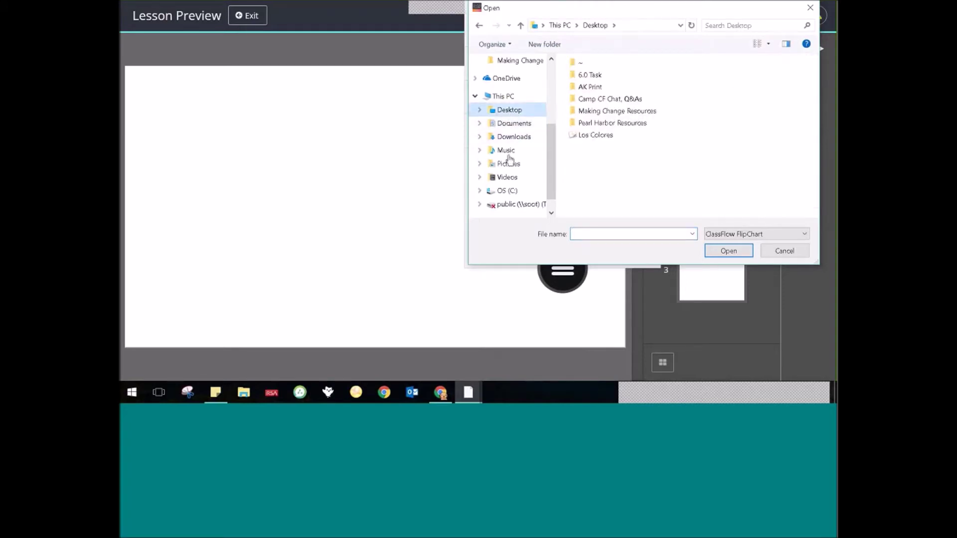
left_click(602, 138)
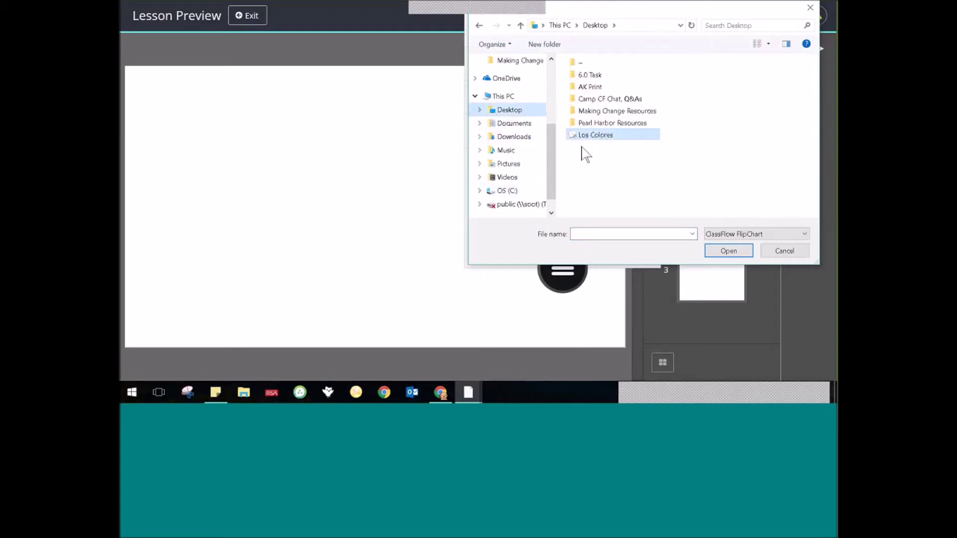
left_click(633, 137)
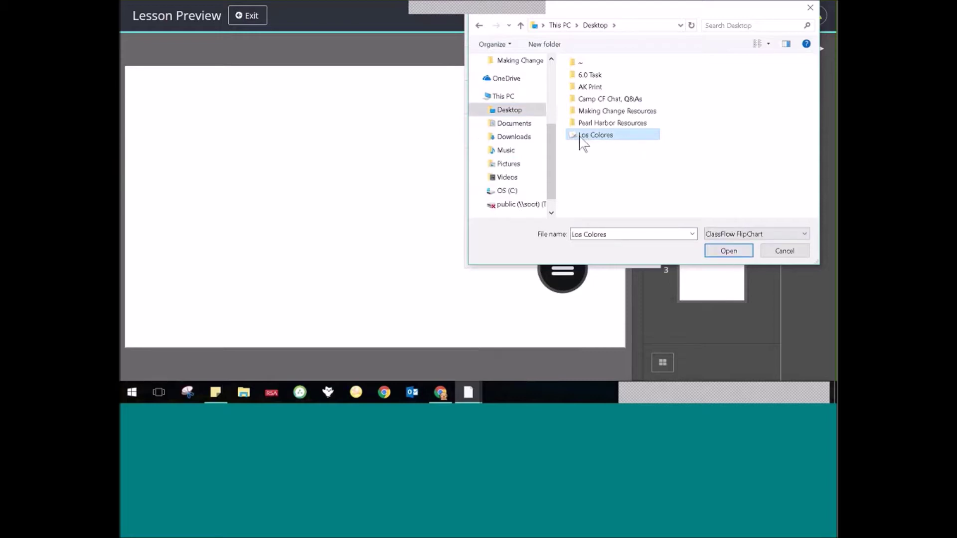
left_click(727, 252)
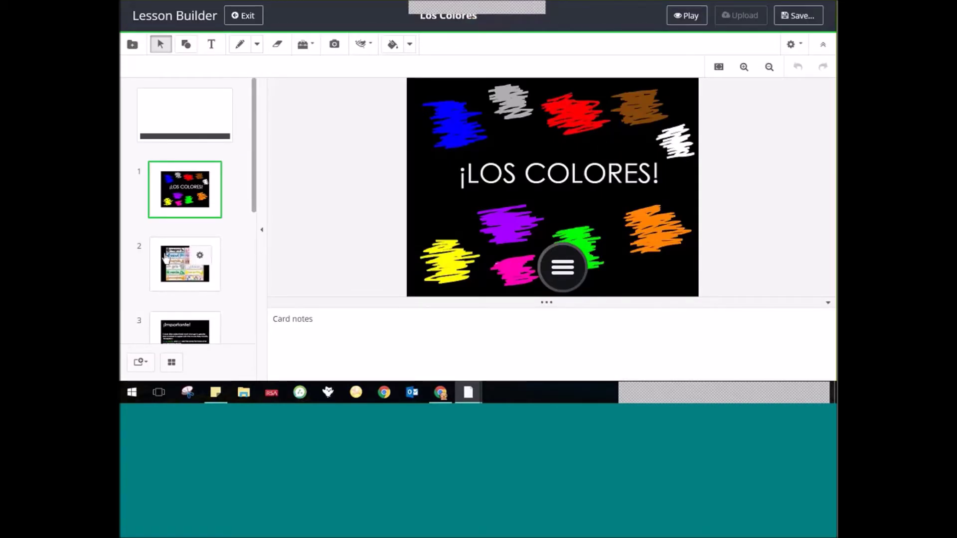
left_click(192, 262)
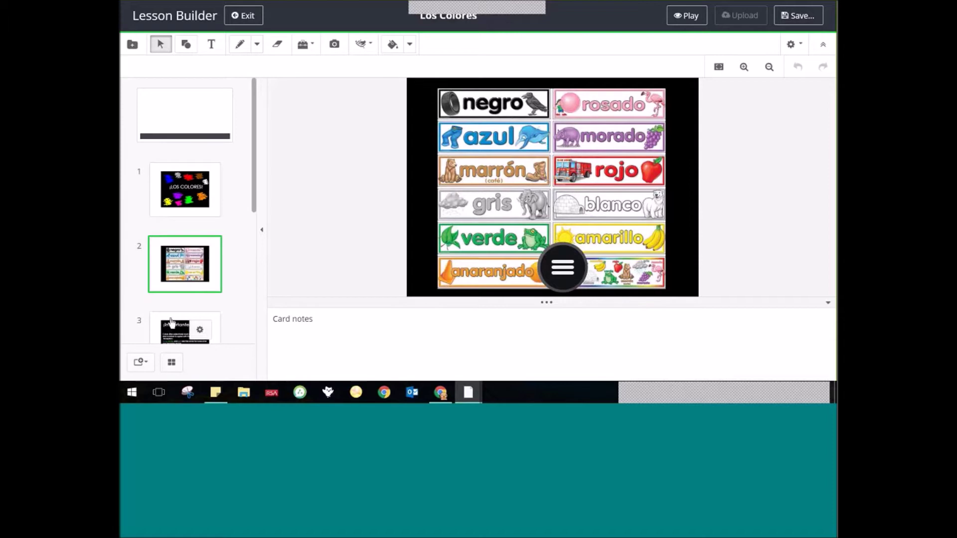
View the third and fourth cards of the converted lesson and add a blank card after the third one.
key("Down")
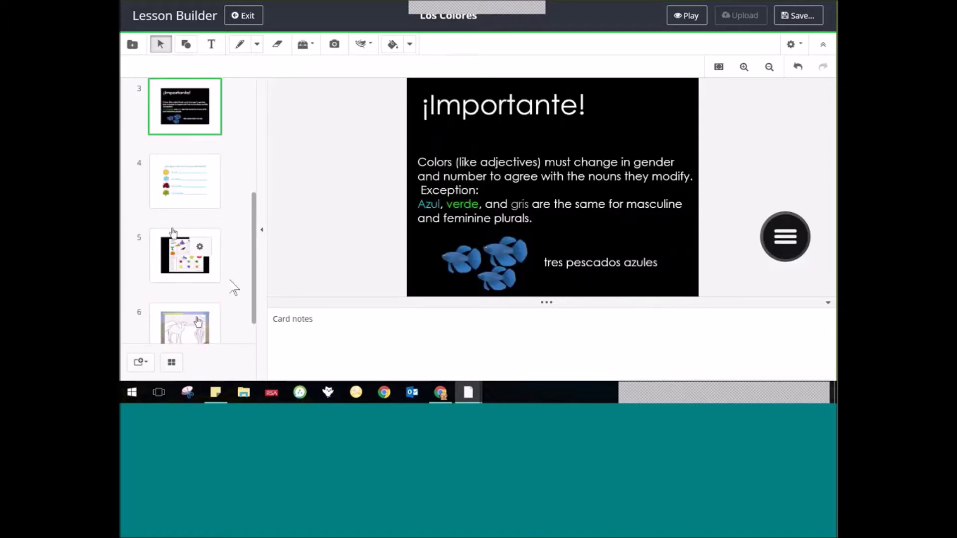
left_click(195, 170)
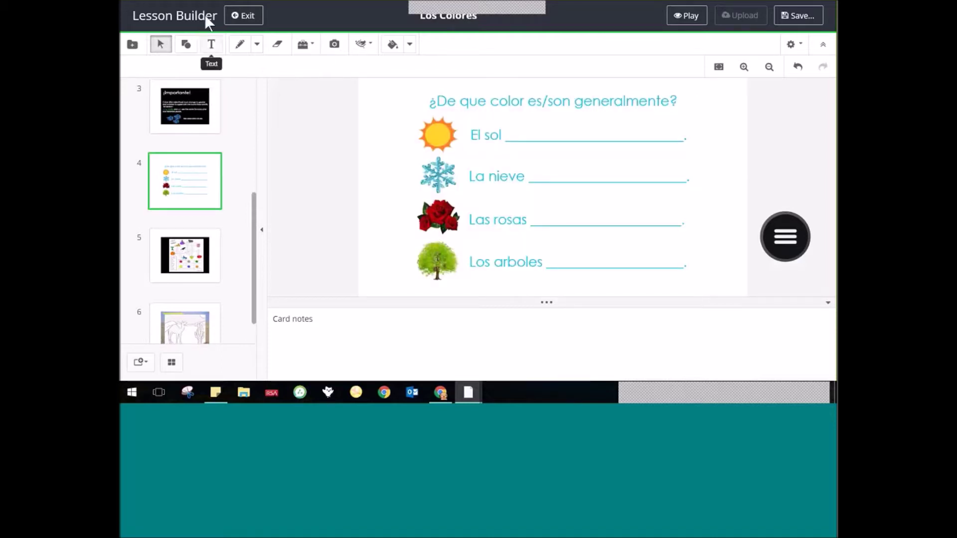
left_click(170, 131)
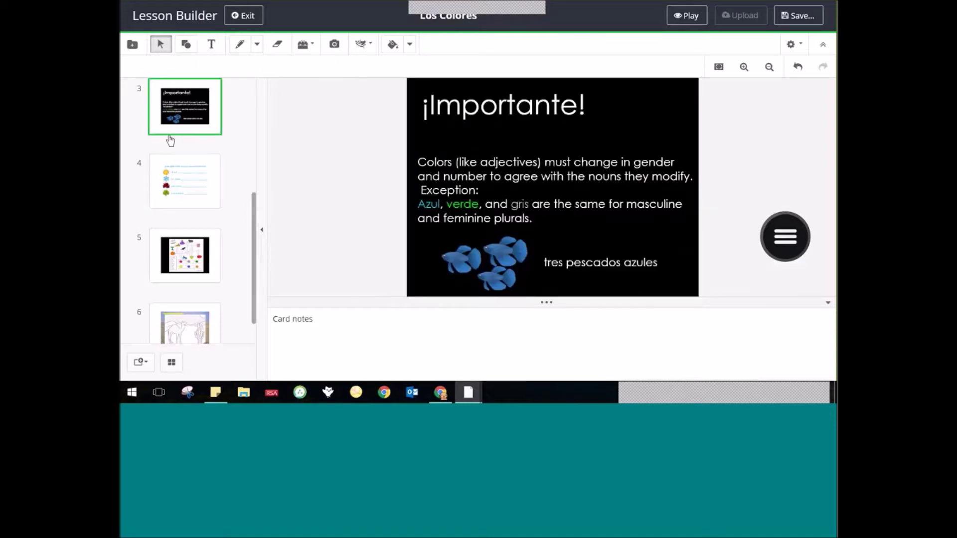
left_click(141, 362)
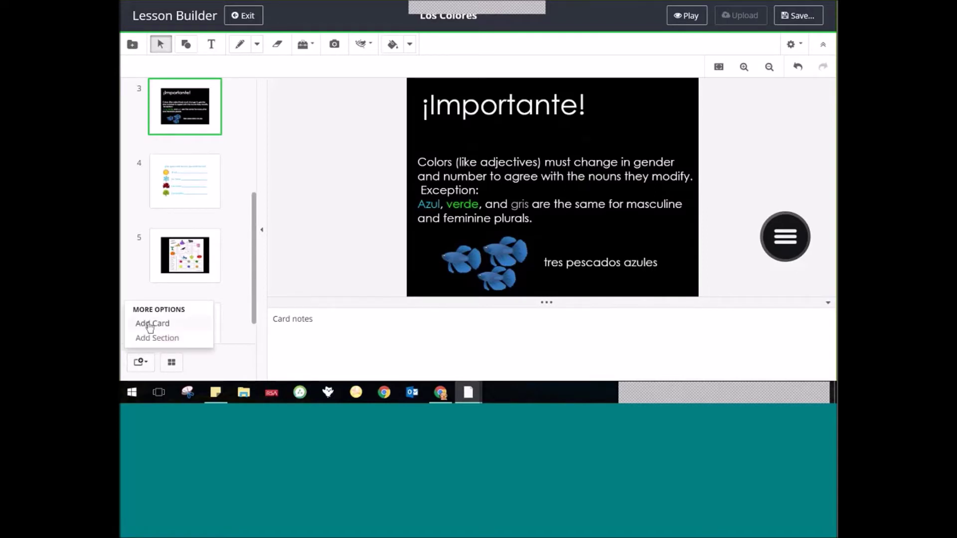
left_click(150, 324)
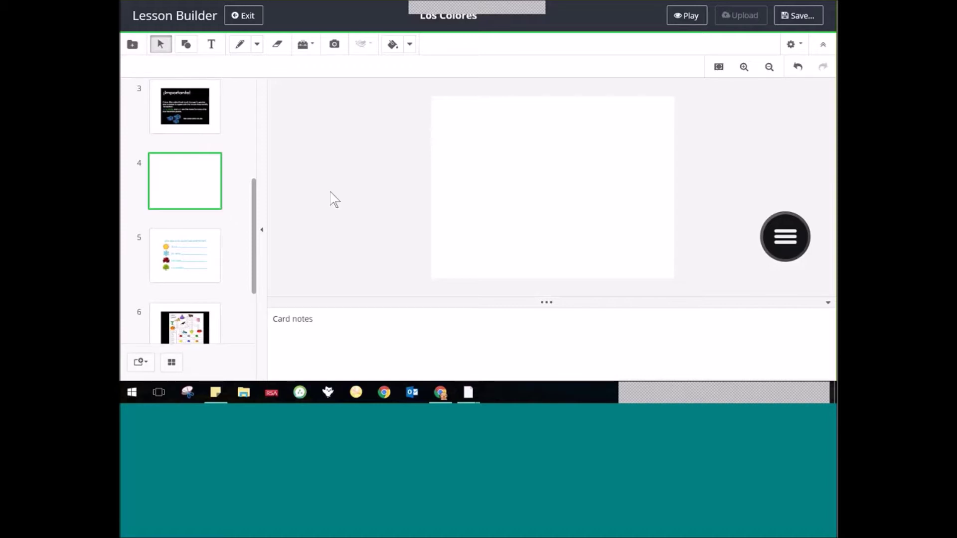
Save the Los Colores lesson, move the ClassFlow launcher next to the blank card, and quit ClassFlow Desktop.
left_click(802, 17)
left_click_drag(785, 237, 669, 244)
left_click(669, 243)
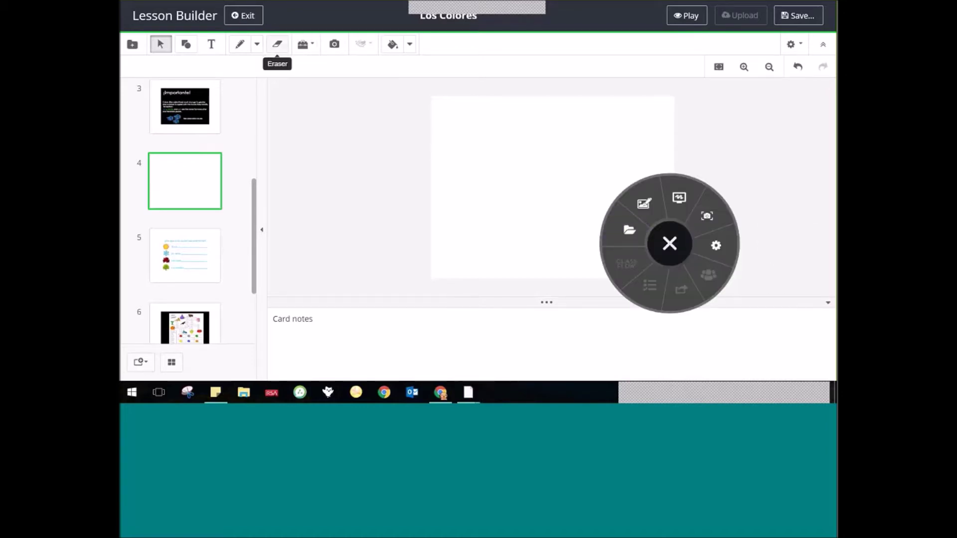
left_click(718, 252)
left_click(648, 145)
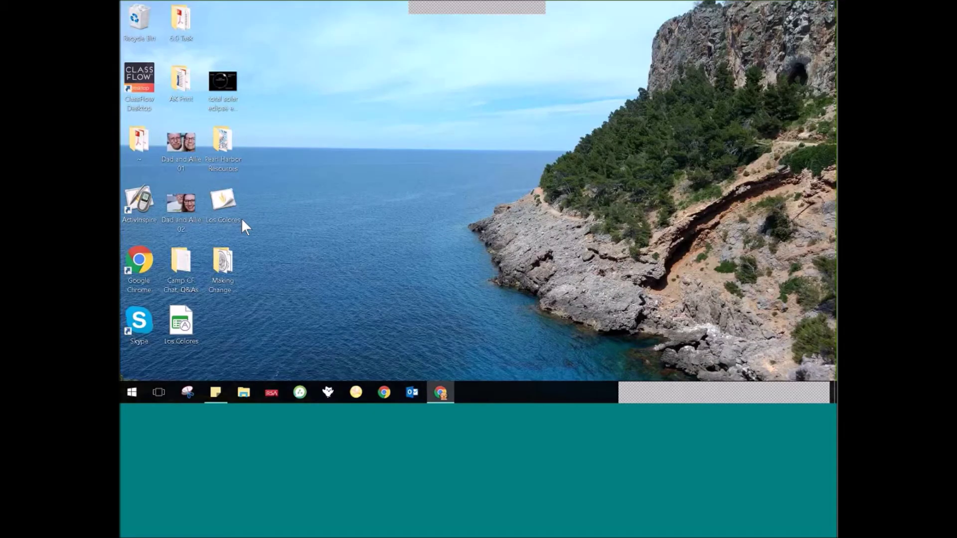
Place the Los Colores lesson and flipchart files side by side on the desktop, and open and close the flipchart in ActivInspire.
left_click_drag(184, 328, 309, 205)
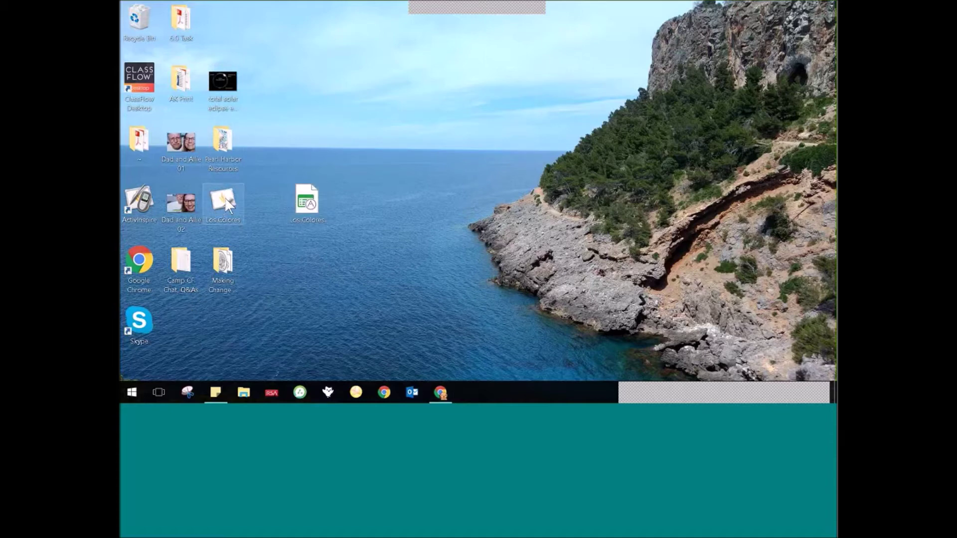
double_click(228, 202)
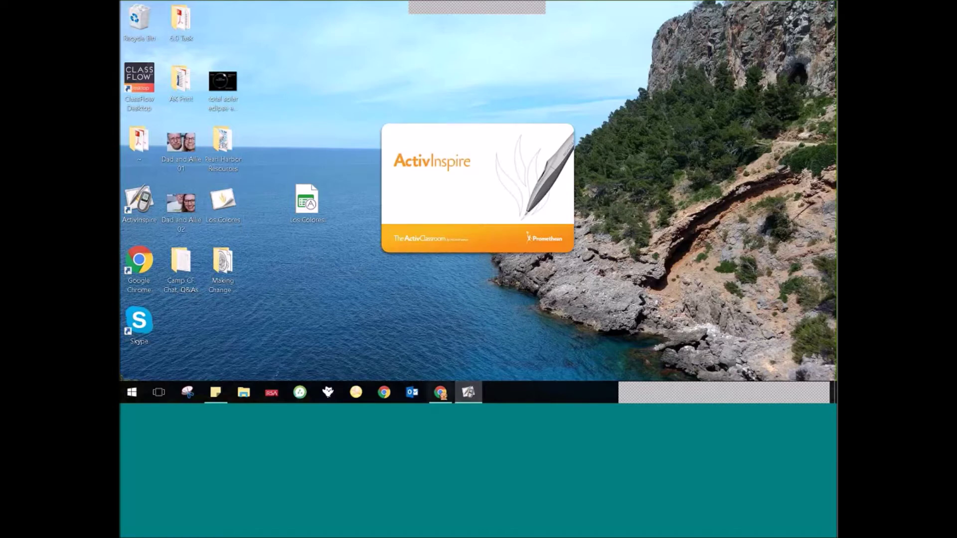
left_click_drag(233, 204, 277, 207)
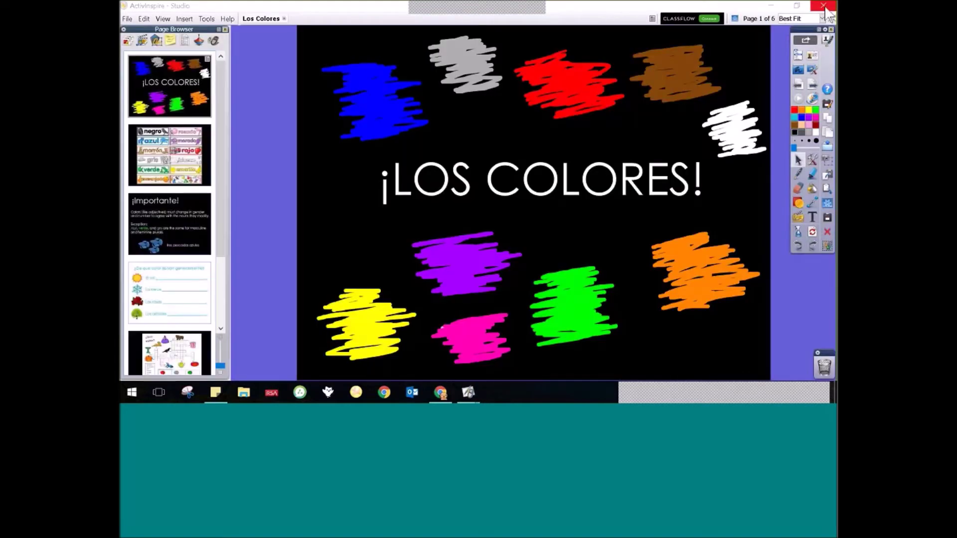
left_click(831, 6)
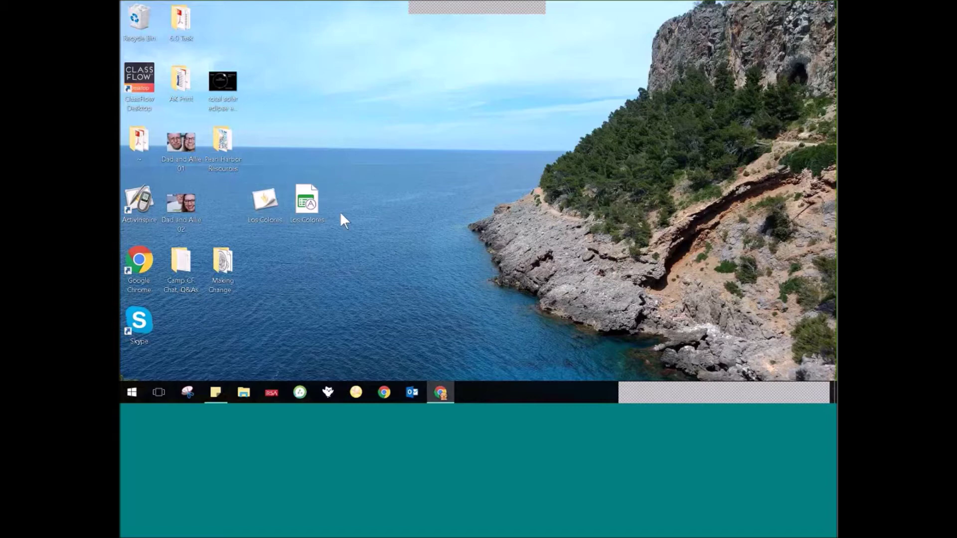
Restart ClassFlow Desktop, move its launcher to the middle of the desktop and expand it.
double_click(135, 71)
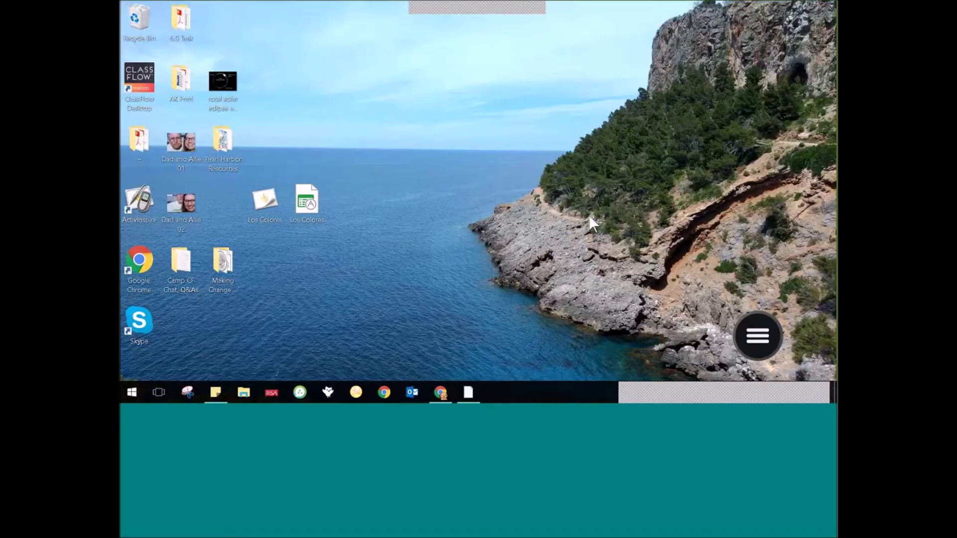
left_click_drag(740, 320, 393, 247)
left_click(440, 238)
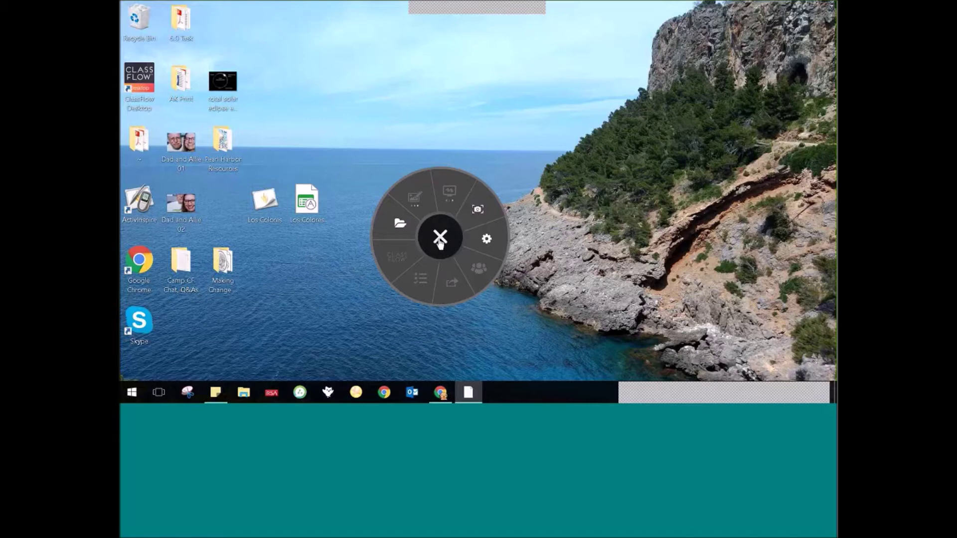
View the video help, help website and contact options of ClassFlow Desktop, and close them.
left_click(493, 247)
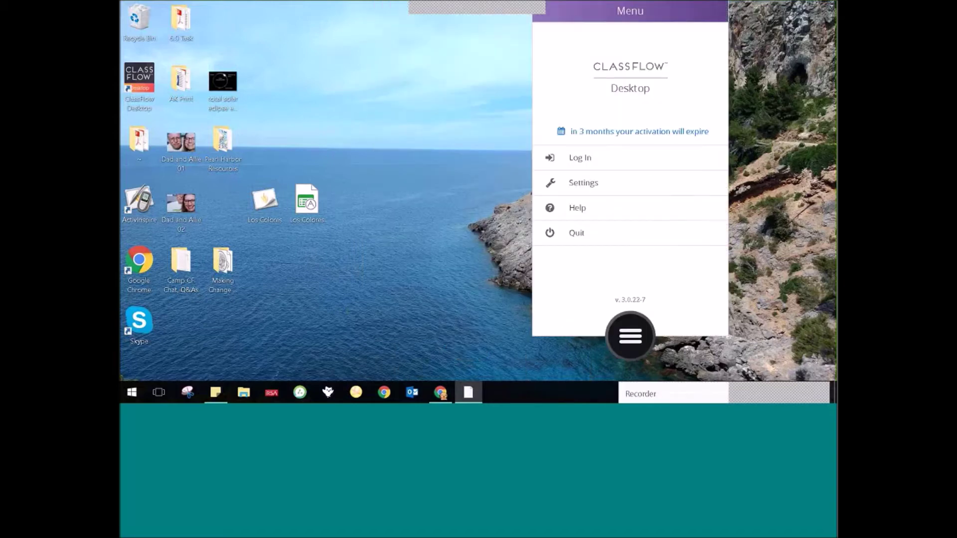
left_click(578, 213)
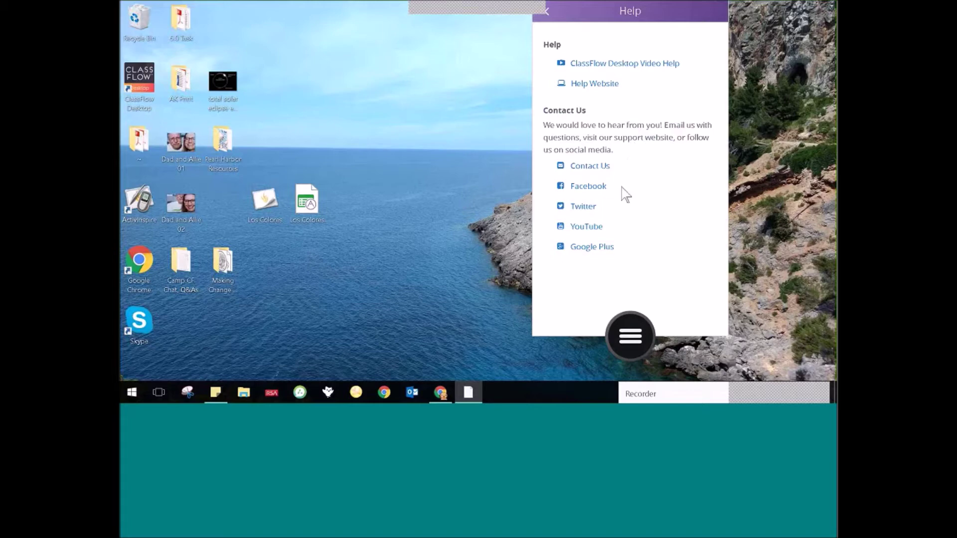
left_click(631, 341)
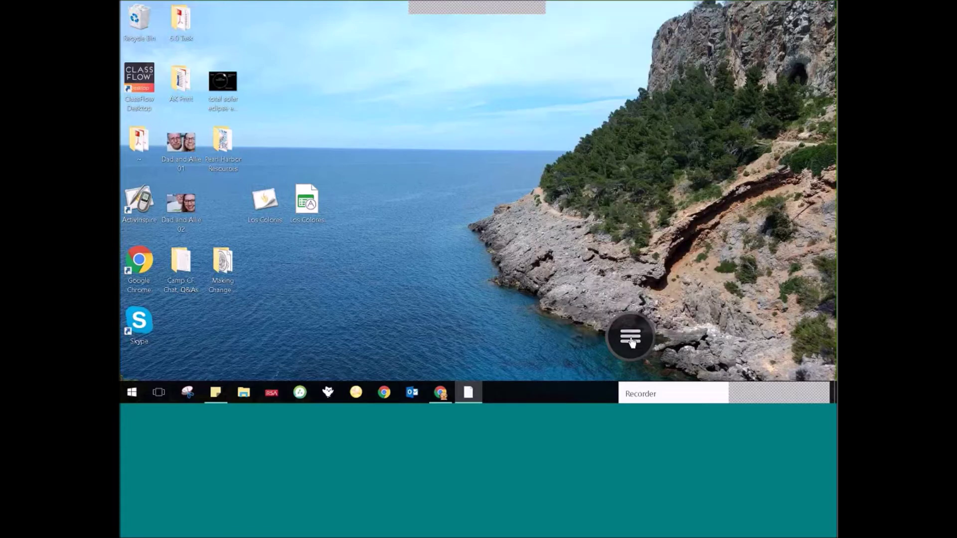
Move the launcher up and log in to the ClassFlow account by pasting the account password.
left_click_drag(621, 291, 590, 202)
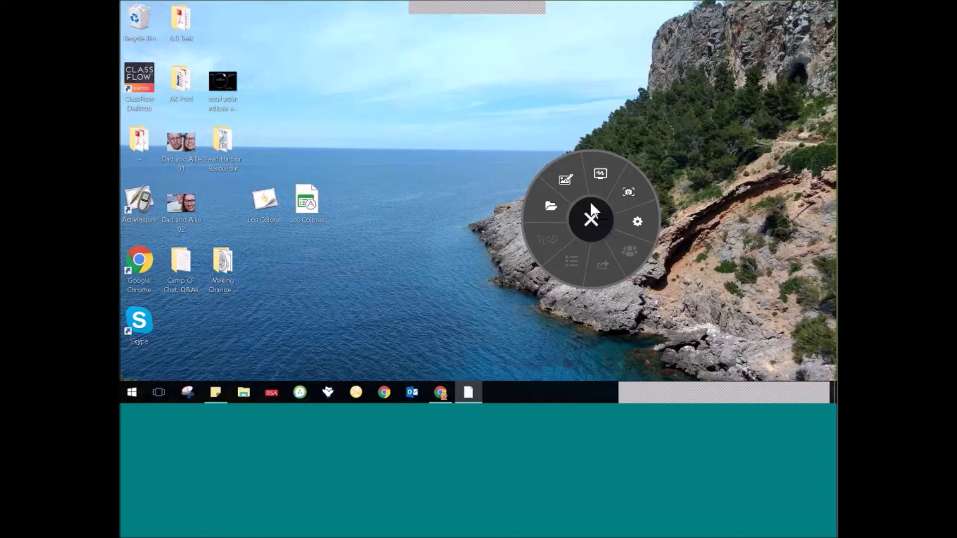
left_click(637, 221)
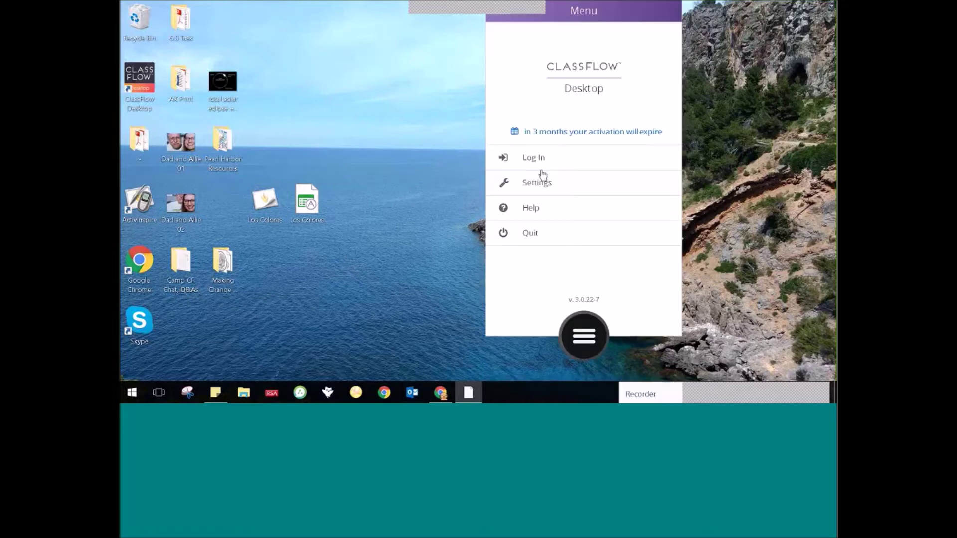
left_click(536, 161)
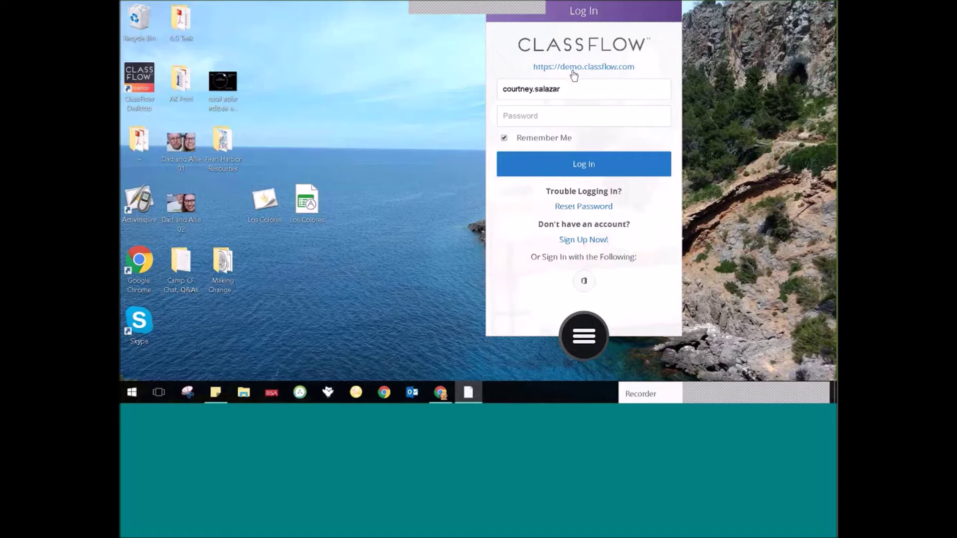
left_click(571, 123)
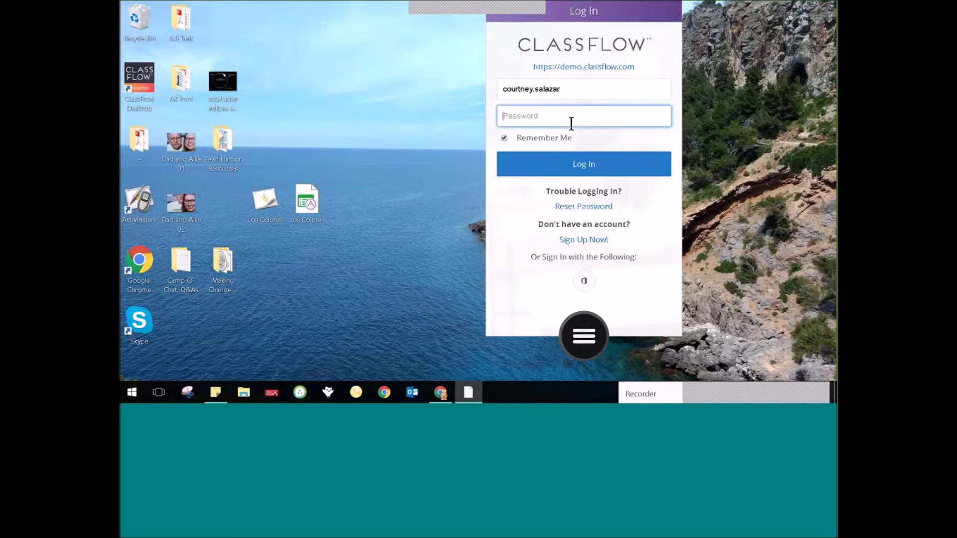
key("ctrl+v")
left_click(583, 170)
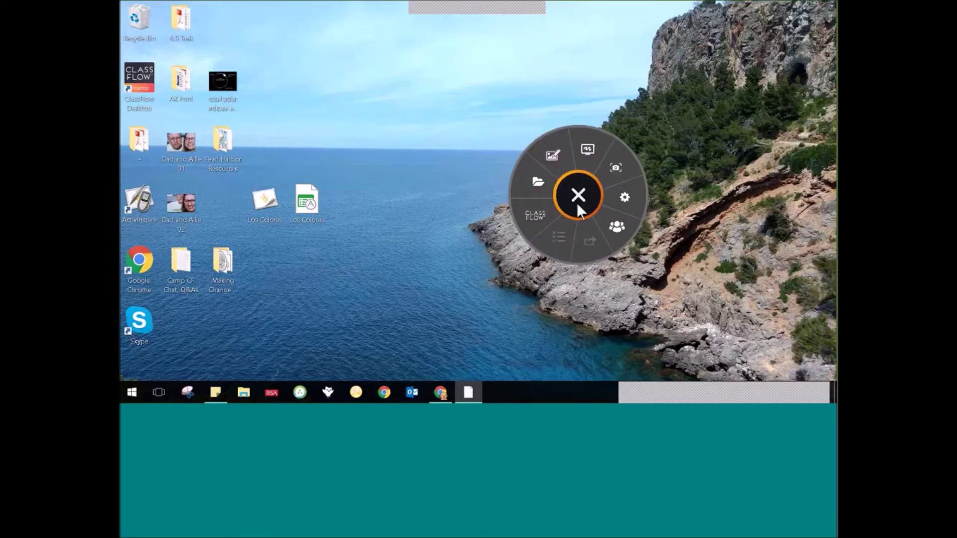
Open the ClassFlow home page from the launcher and start a class session.
left_click(535, 223)
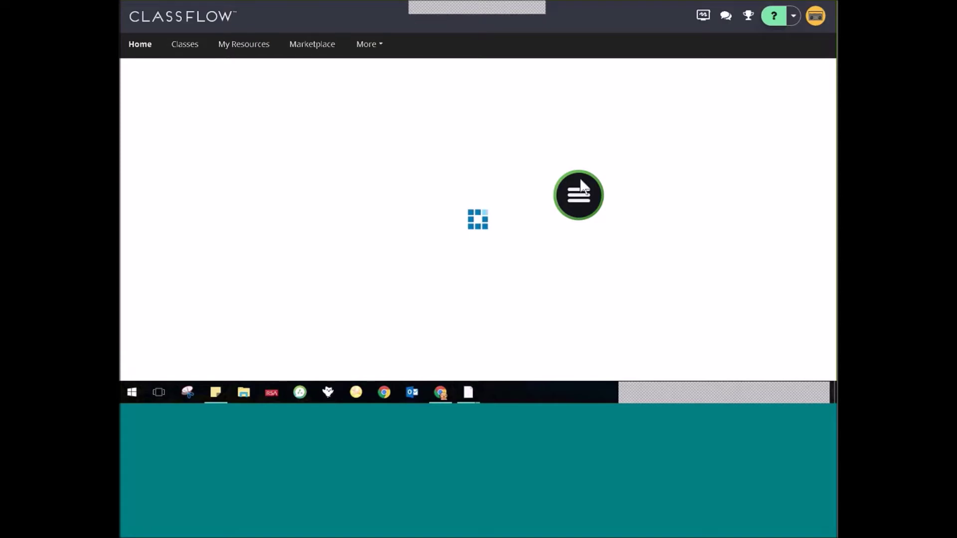
left_click(579, 194)
left_click(578, 196)
left_click(579, 196)
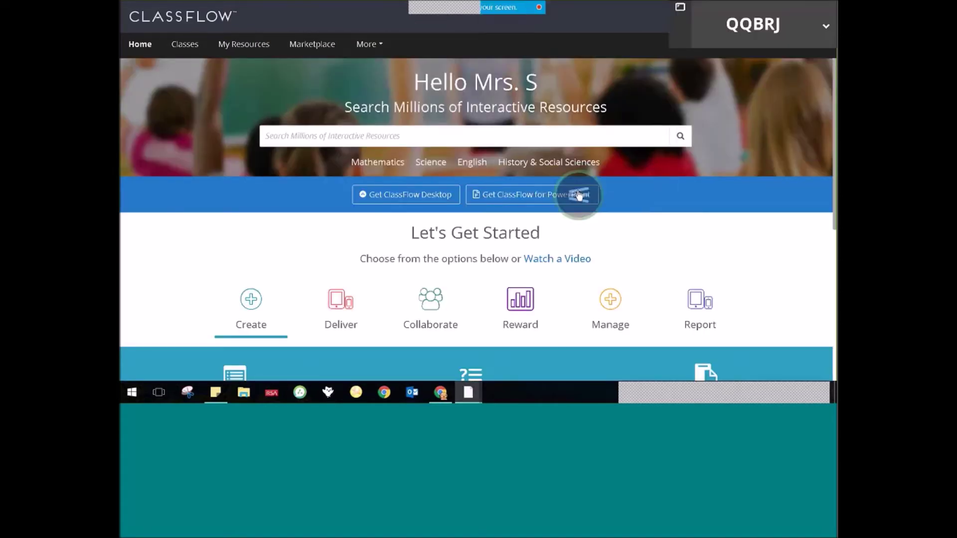
Try to open ClassFlow and the class session from the launcher, and move the class code bar above the launcher.
left_click(541, 206)
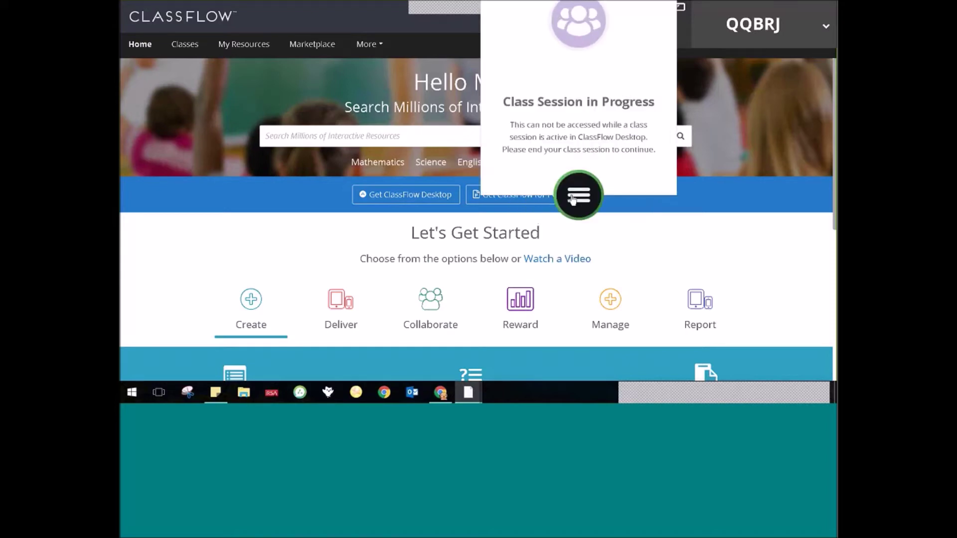
left_click(573, 199)
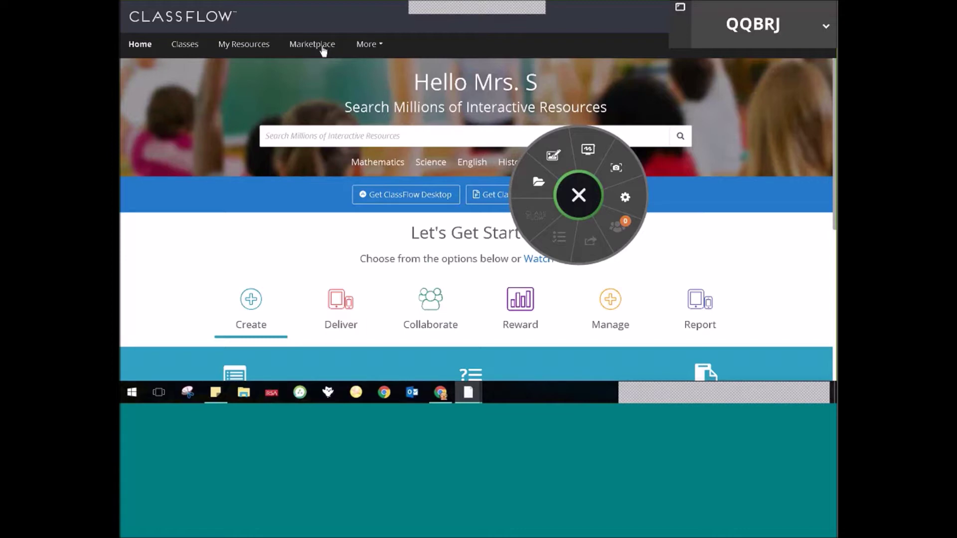
left_click(613, 227)
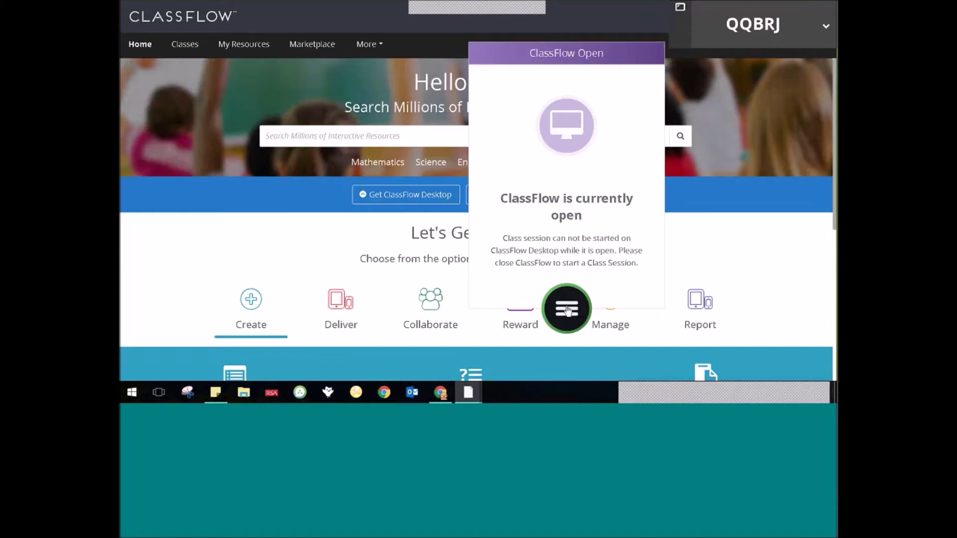
left_click(570, 311)
left_click_drag(731, 36, 513, 64)
left_click(529, 312)
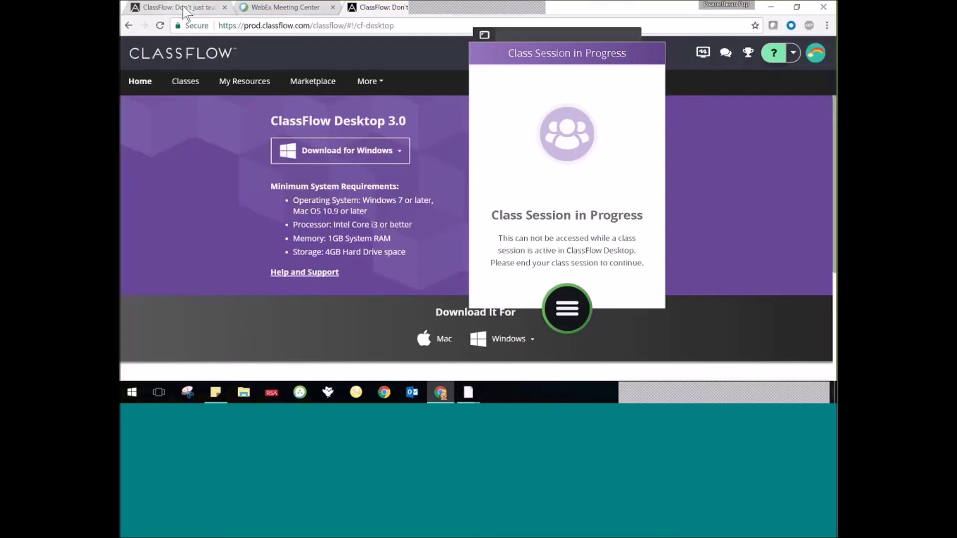
Close the two ClassFlow tabs in the browser and try to open the class session again.
left_click(225, 7)
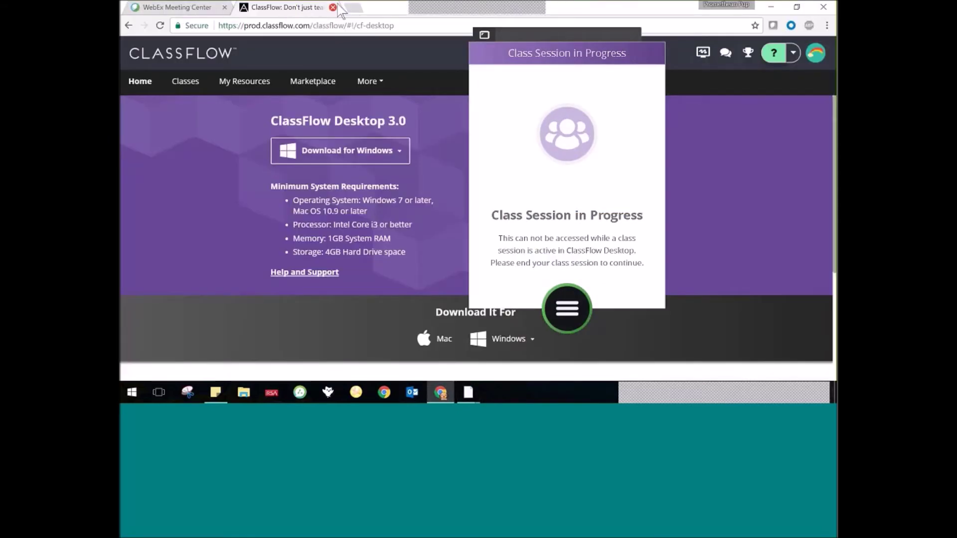
left_click(333, 7)
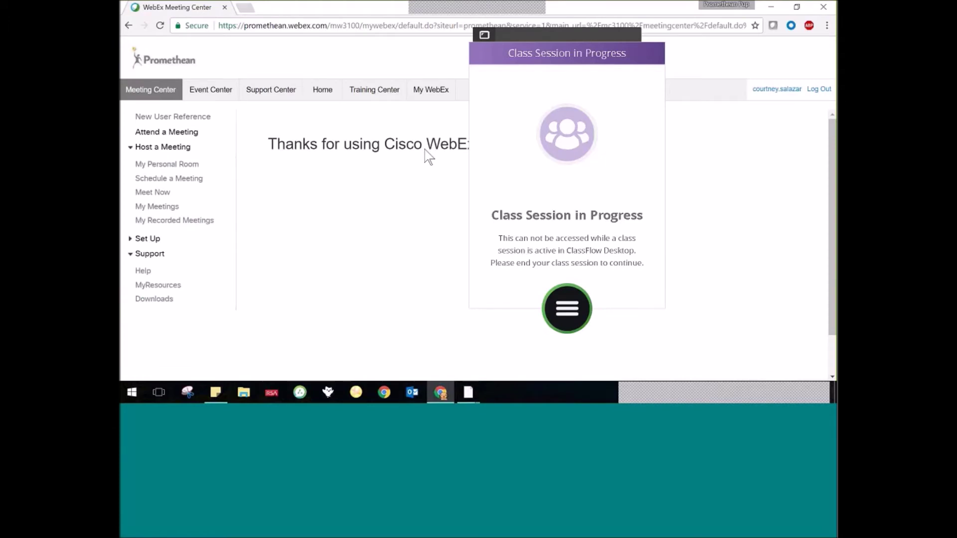
left_click(566, 308)
left_click(606, 350)
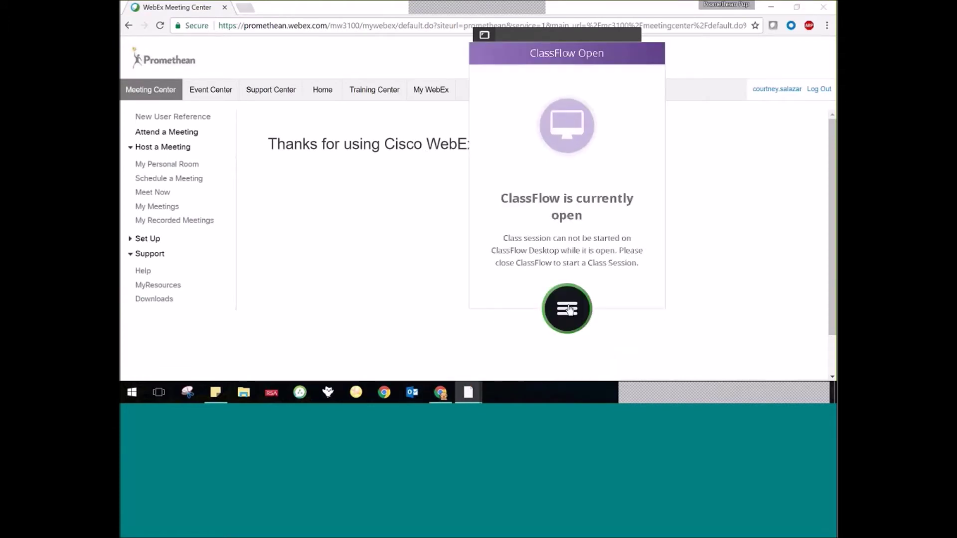
Log out of ClassFlow Desktop and show its logged-out menu.
left_click(568, 309)
left_click(618, 324)
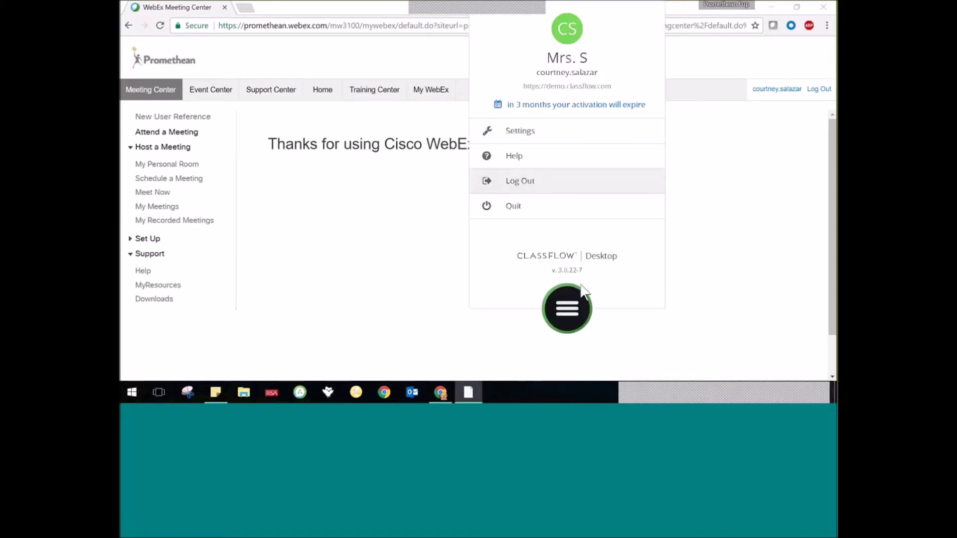
left_click(567, 309)
left_click(618, 313)
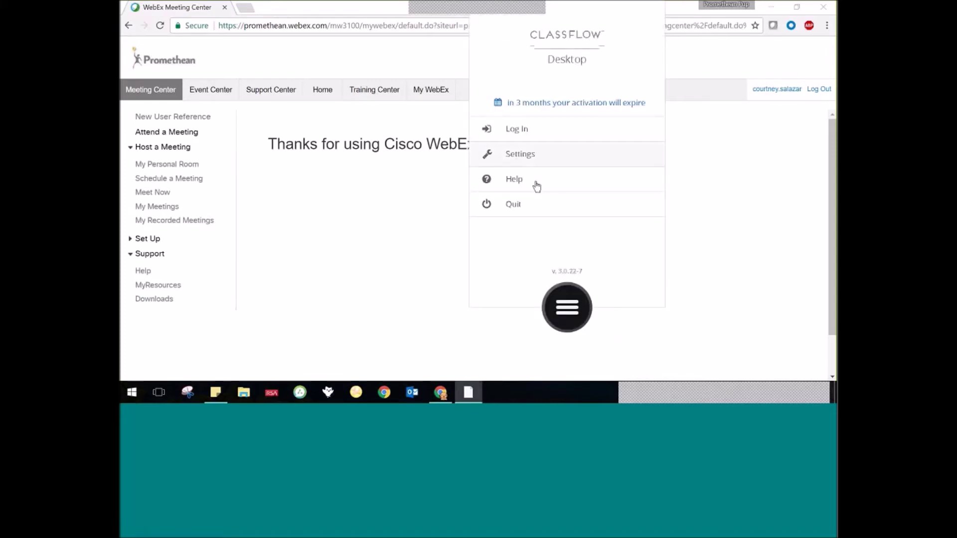
Load demo.classflow.com in a new browser tab.
left_click(245, 7)
type("d")
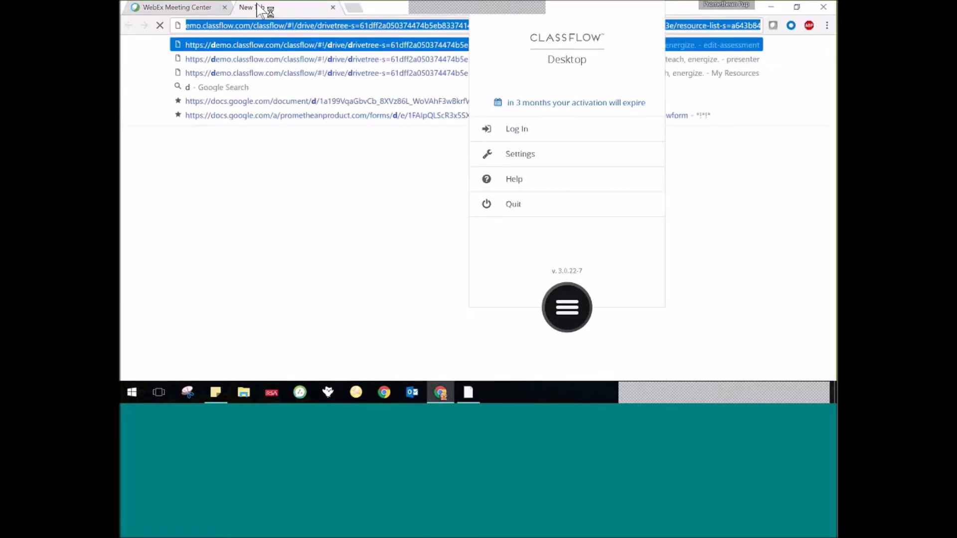
type("emo.classflow.com")
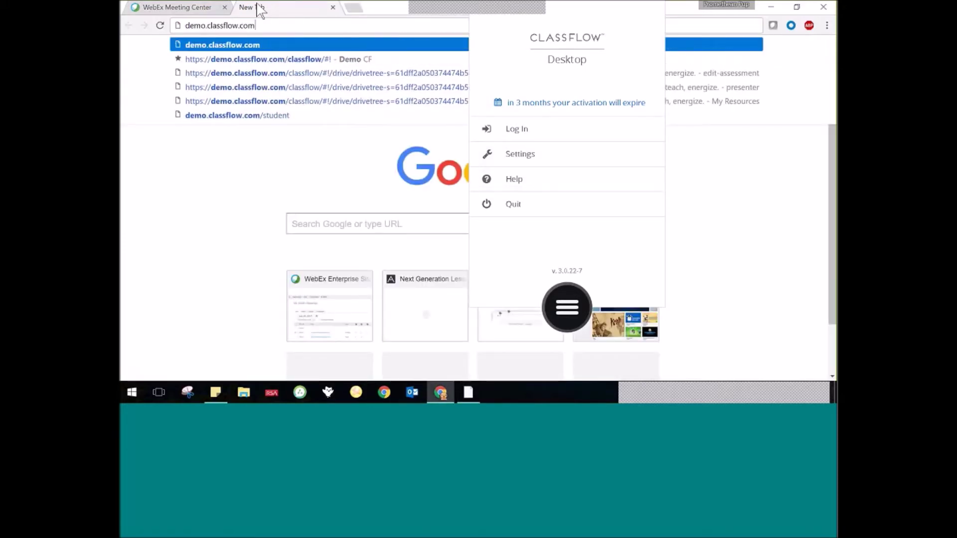
key("Return")
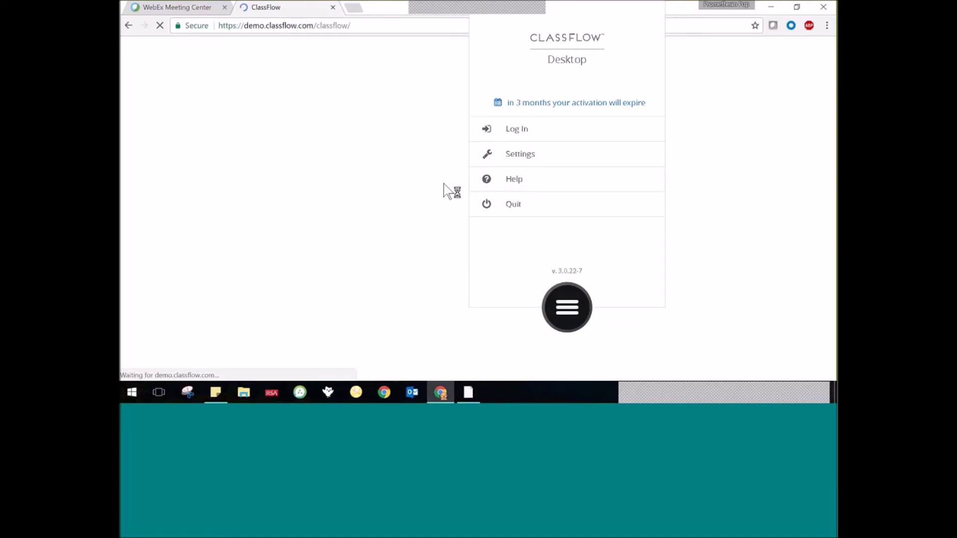
Log in to ClassFlow Desktop with the remembered username by entering the account password.
left_click(579, 138)
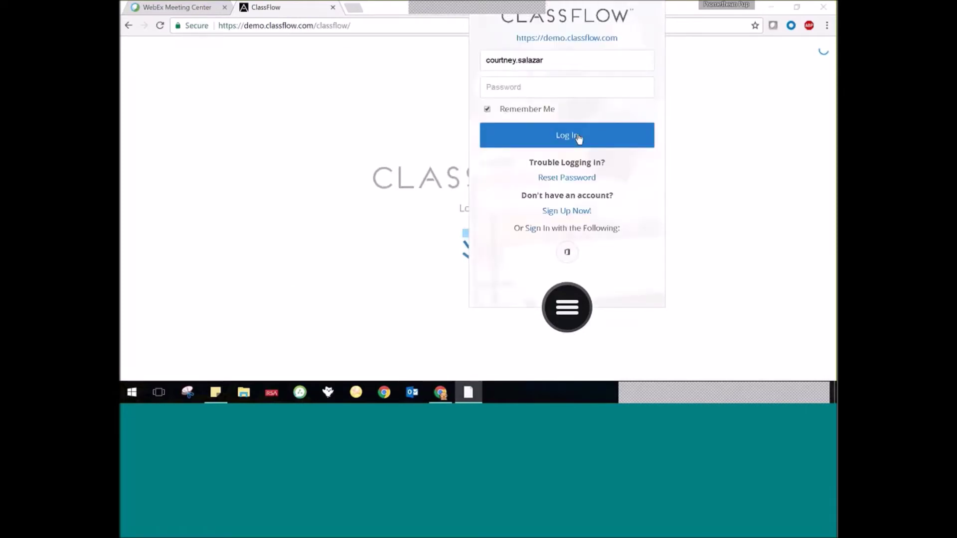
left_click(563, 93)
type("••••••••")
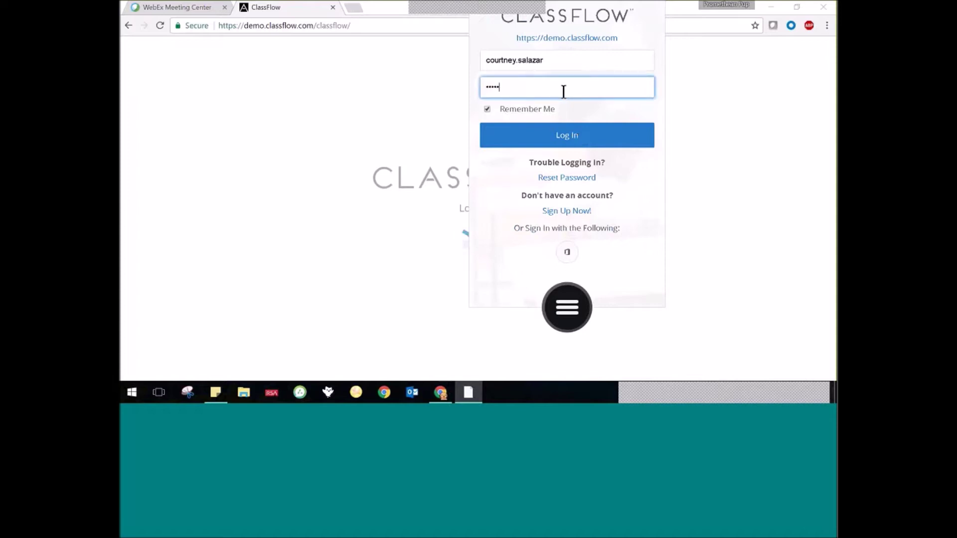
key("Return")
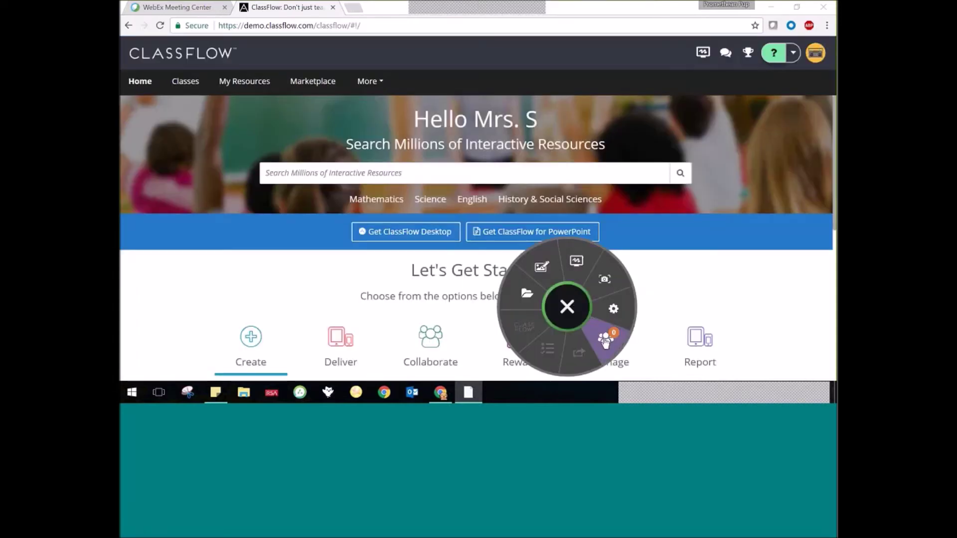
Select the Getting Started with CFD lesson in the Camp ClassFlow folder of My Resources on the website.
left_click(249, 85)
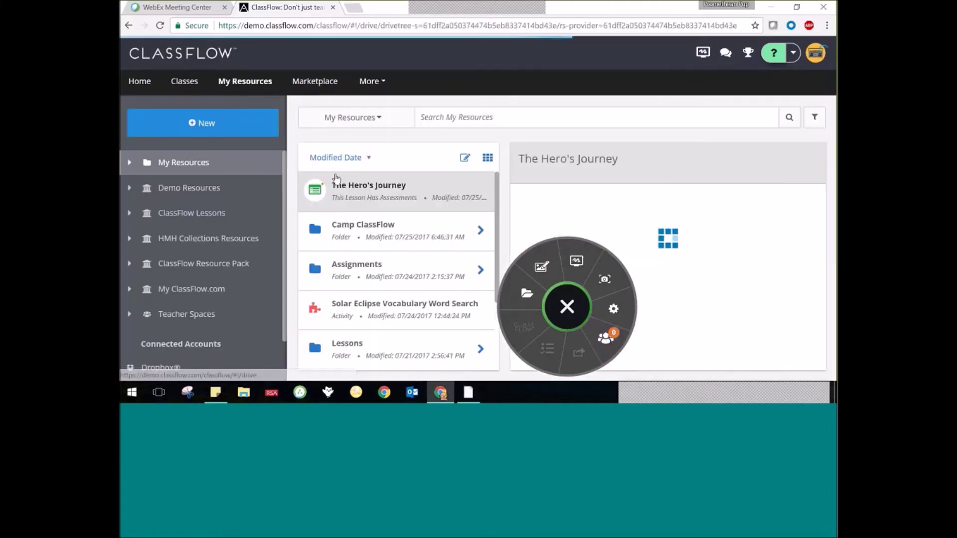
left_click(486, 235)
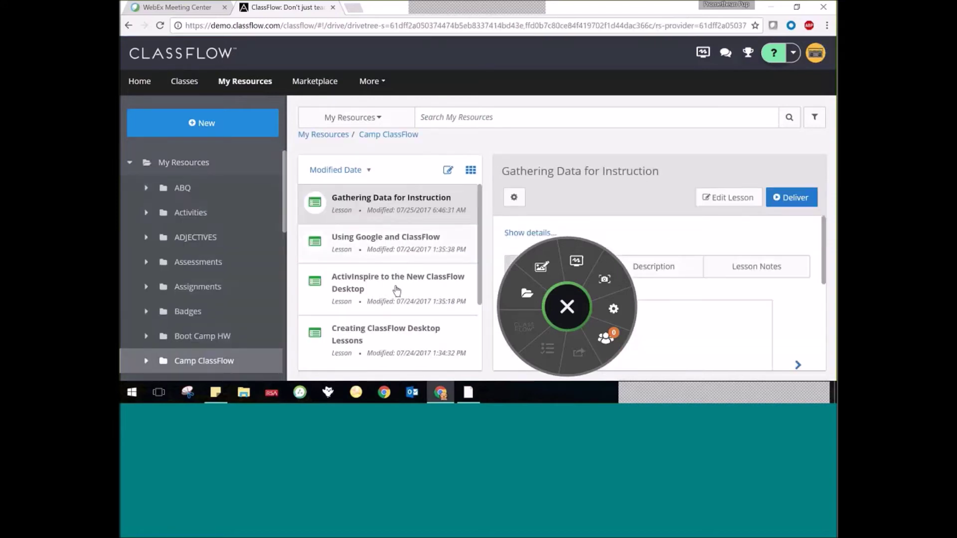
scroll(399, 310, "down", 3)
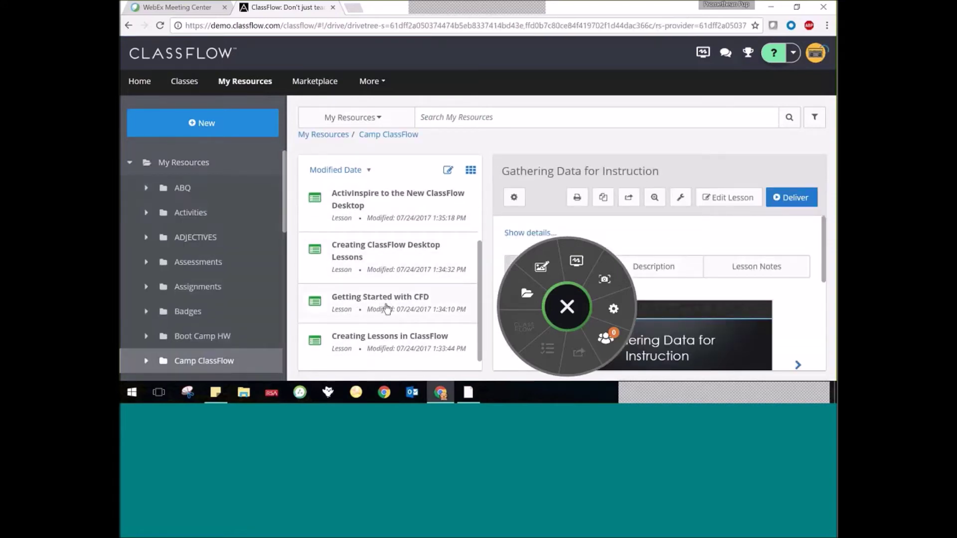
left_click(387, 307)
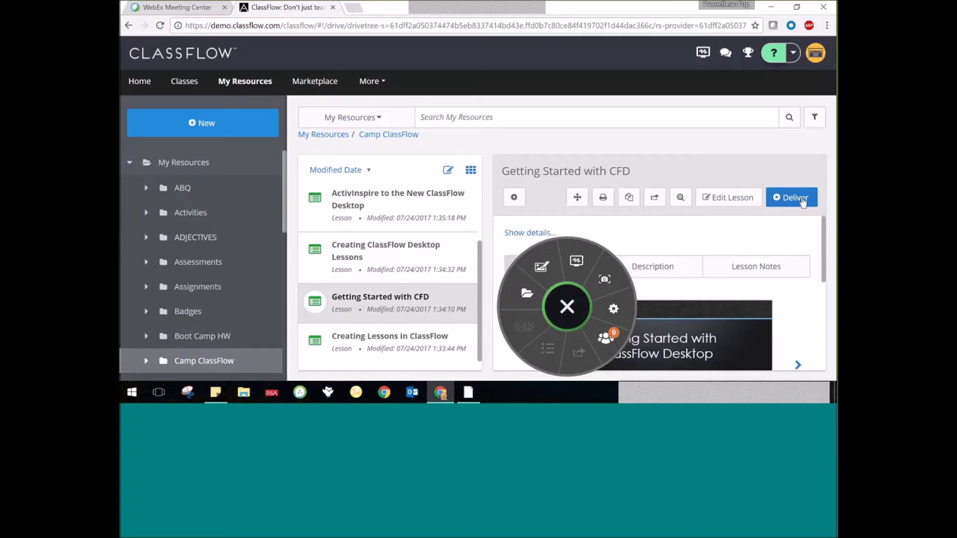
Check the connected Adhoc Session's details in the launcher and deliver the lesson to Ad Hoc Session (no class).
left_click(801, 200)
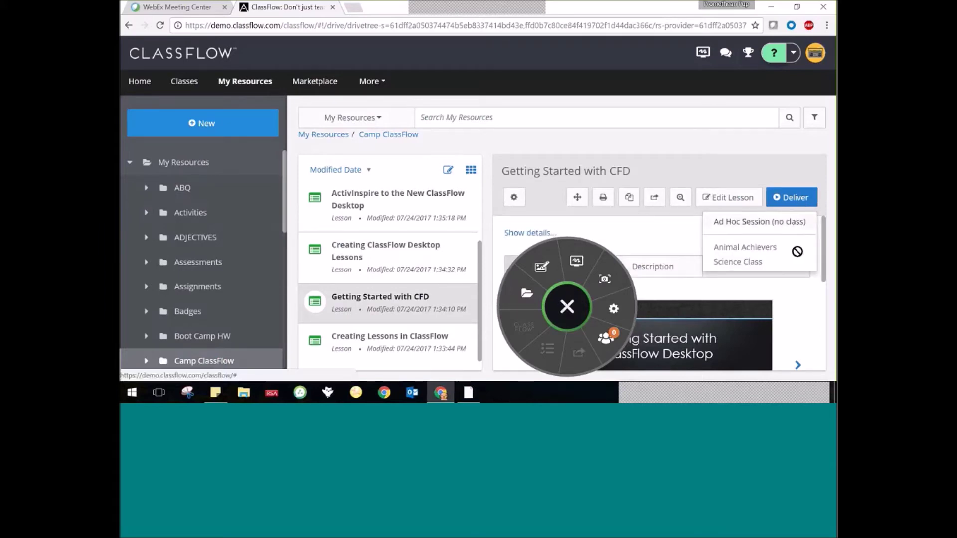
left_click(605, 342)
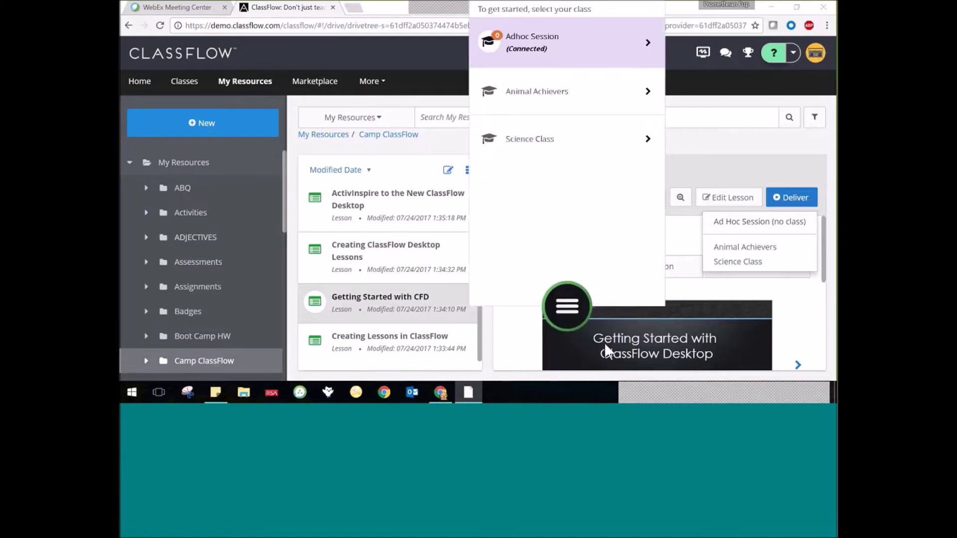
left_click(648, 44)
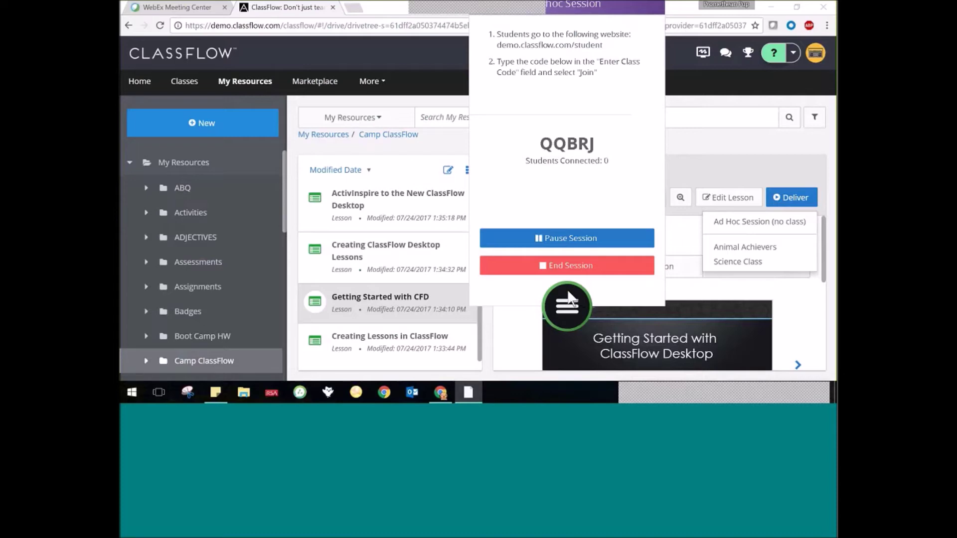
left_click(744, 222)
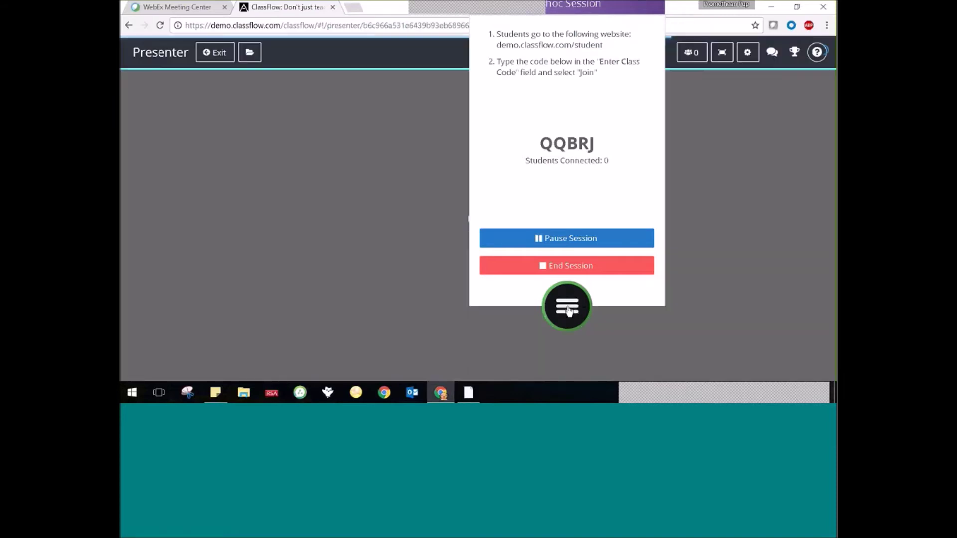
left_click(576, 310)
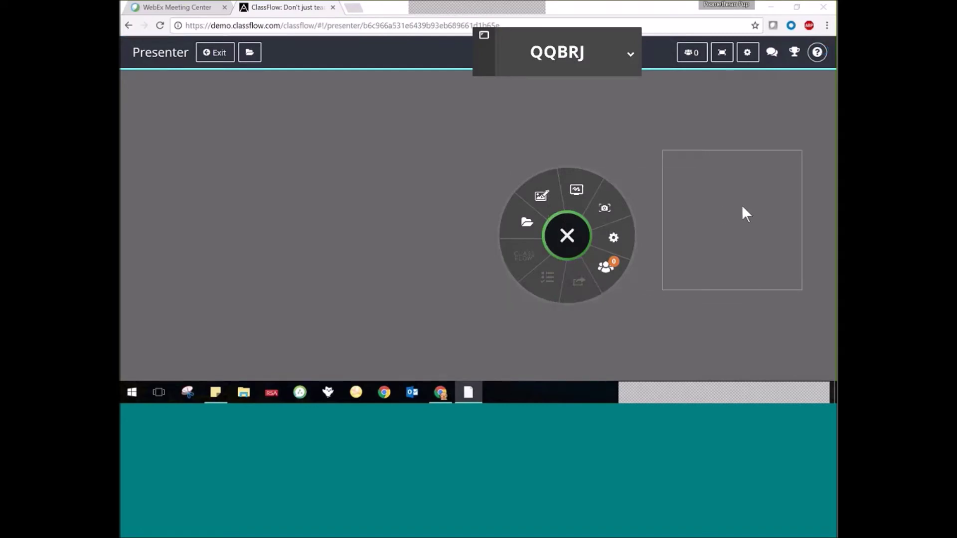
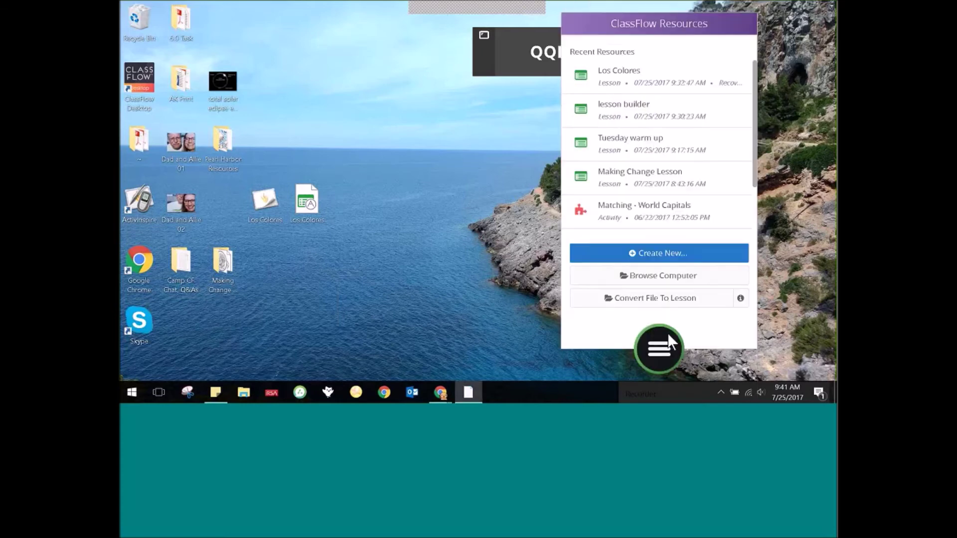
Open the recent Los Colores lesson in Lesson Builder and move the class code bar and launcher off the card.
left_click(654, 82)
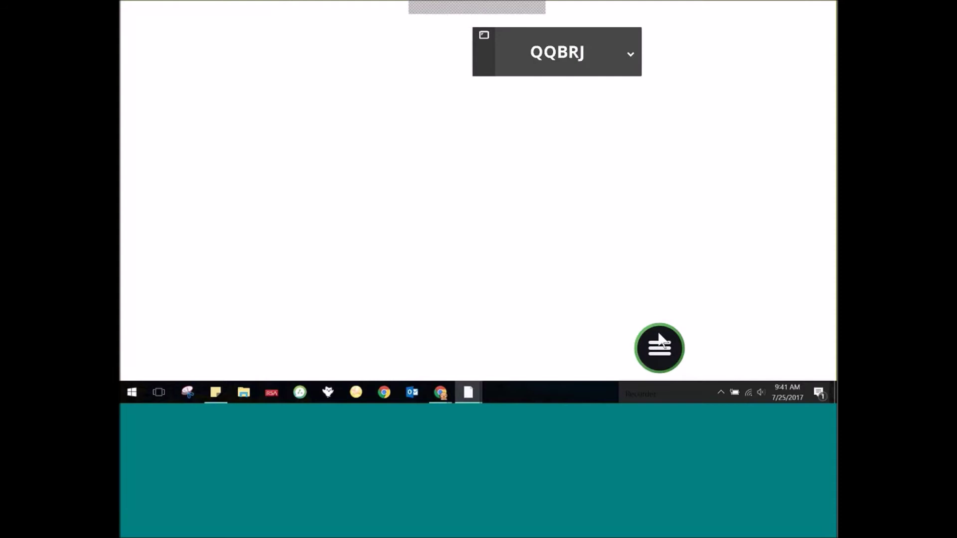
left_click_drag(660, 341, 552, 272)
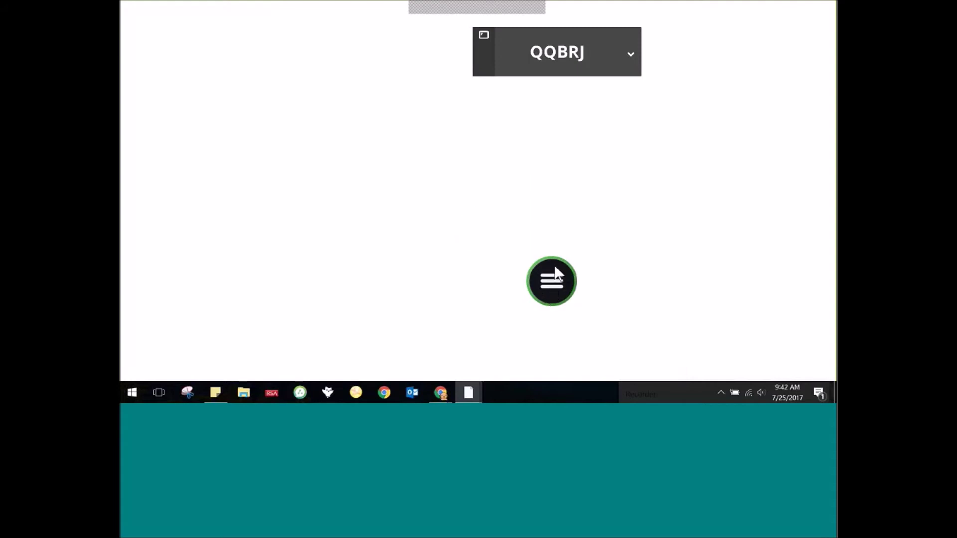
left_click(552, 291)
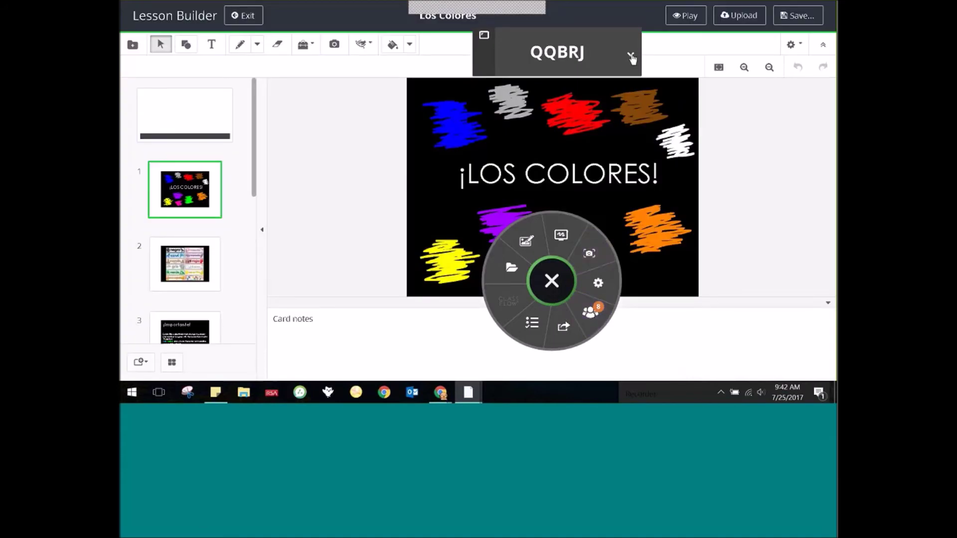
left_click_drag(617, 43, 390, 107)
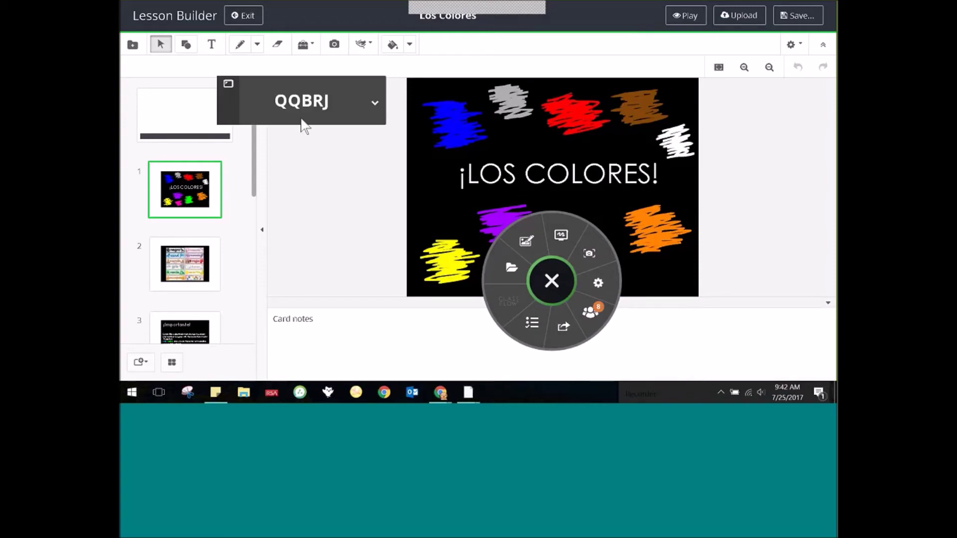
left_click(556, 280)
left_click_drag(559, 282, 310, 263)
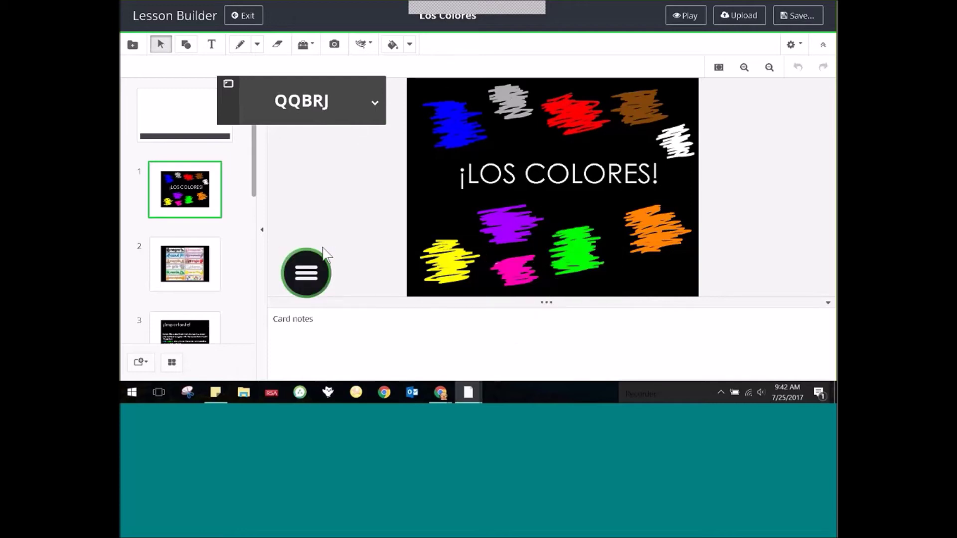
Play the Los Colores lesson with the class code bar and launcher moved clear of the card, and show card 2.
left_click(687, 16)
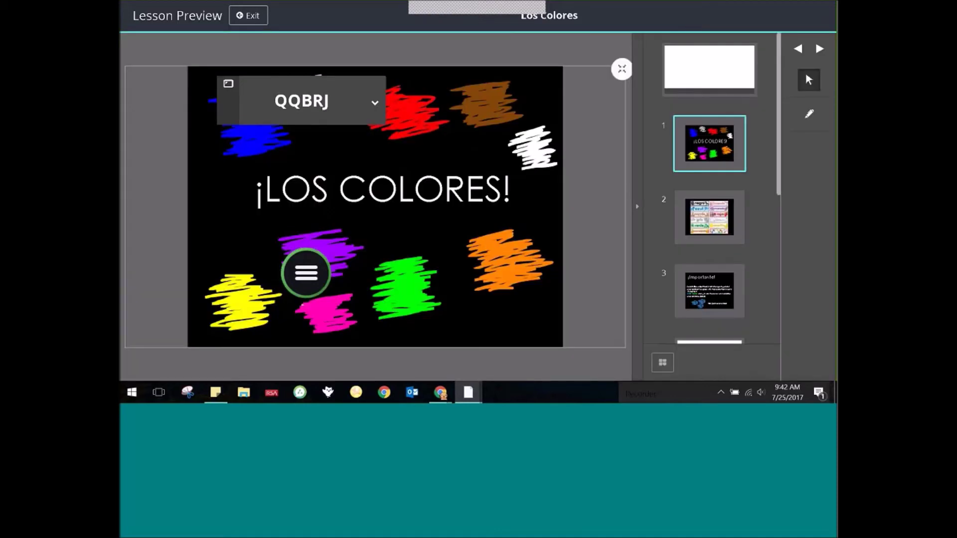
left_click_drag(337, 87, 253, 22)
left_click_drag(306, 273, 154, 311)
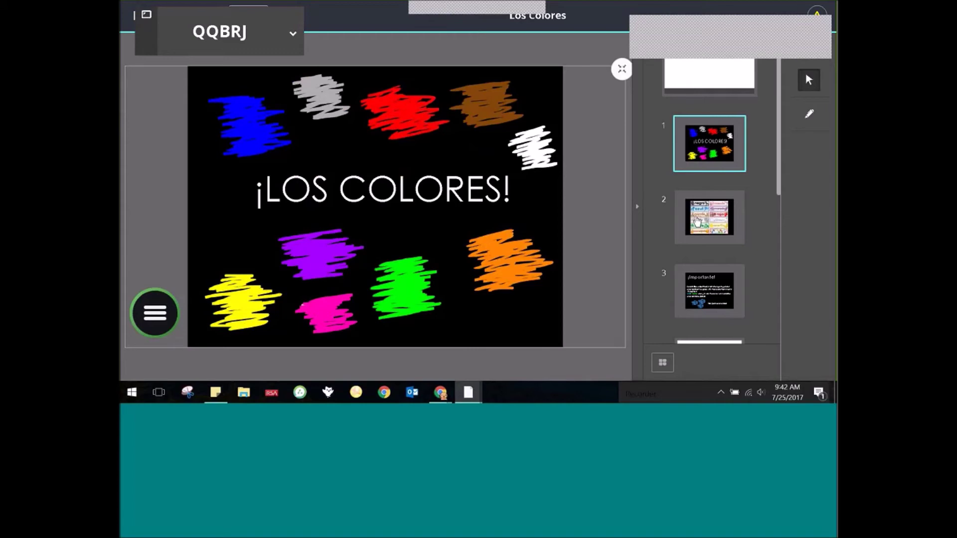
left_click(709, 217)
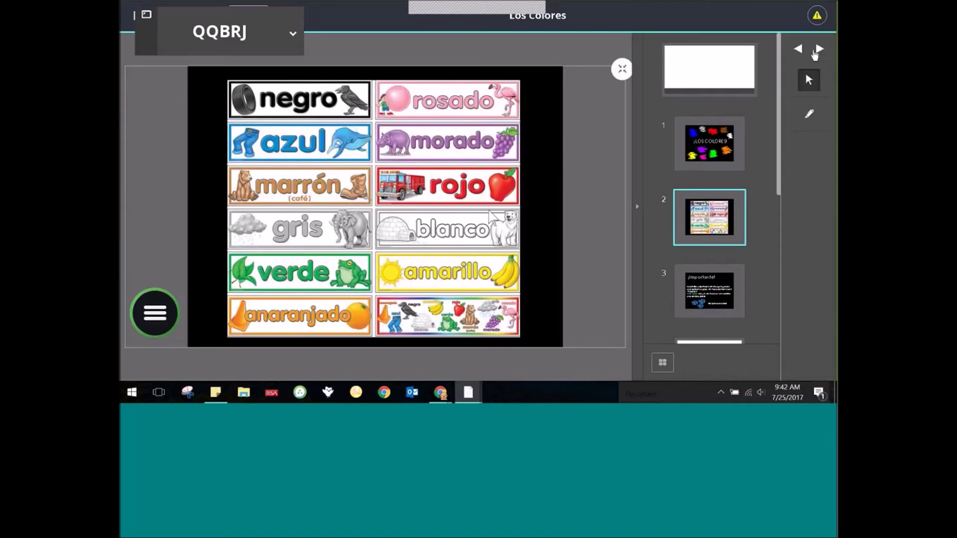
Send the current card to all students as a screenshot through the launcher's sending options.
left_click_drag(158, 299, 582, 239)
left_click(583, 240)
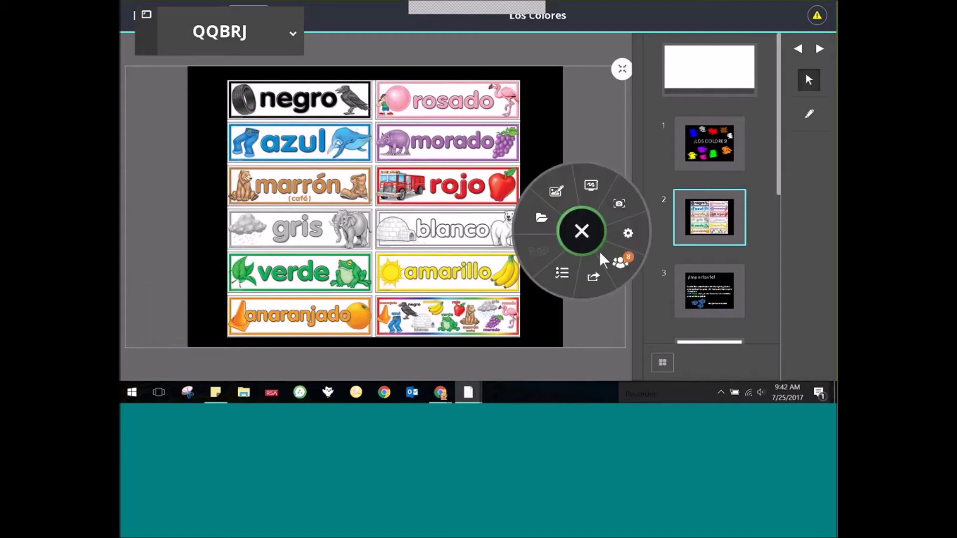
left_click(593, 280)
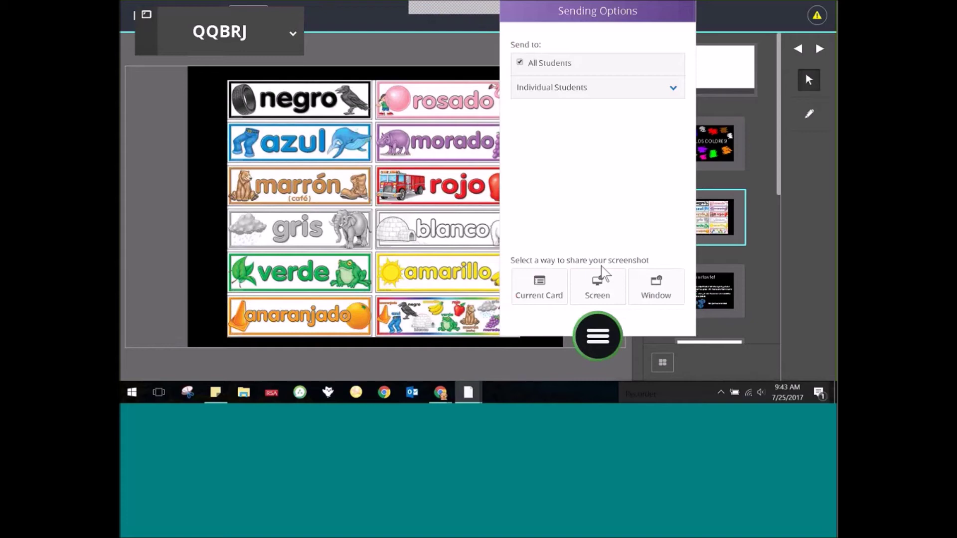
left_click(597, 336)
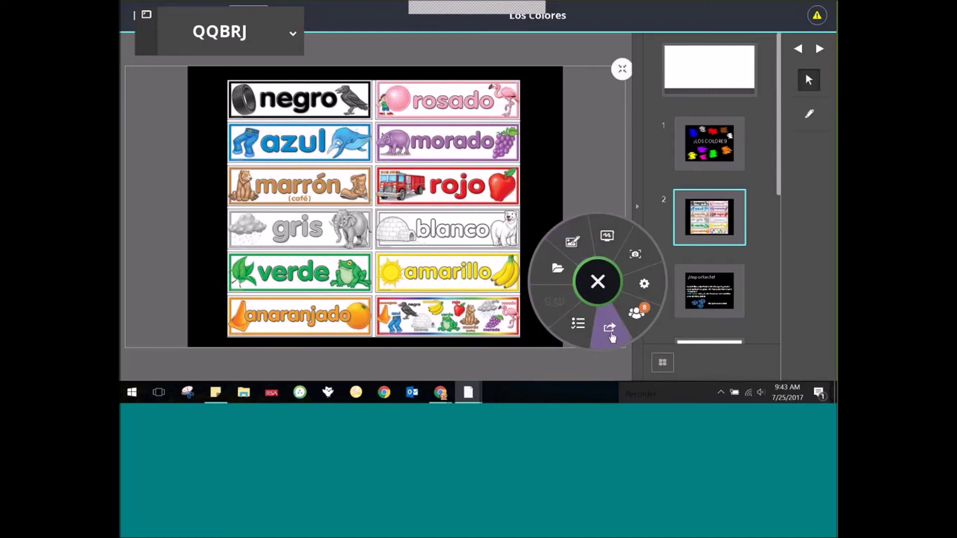
left_click(612, 337)
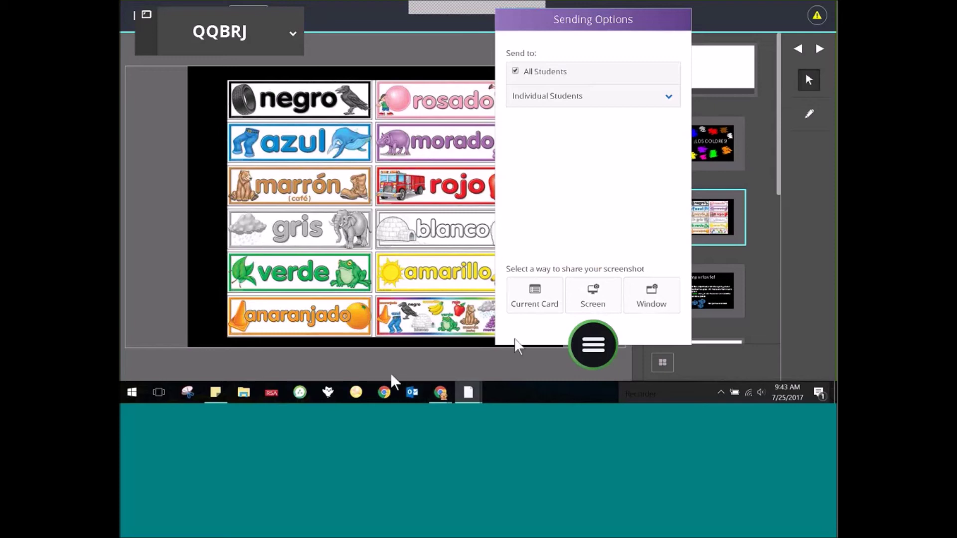
left_click(552, 285)
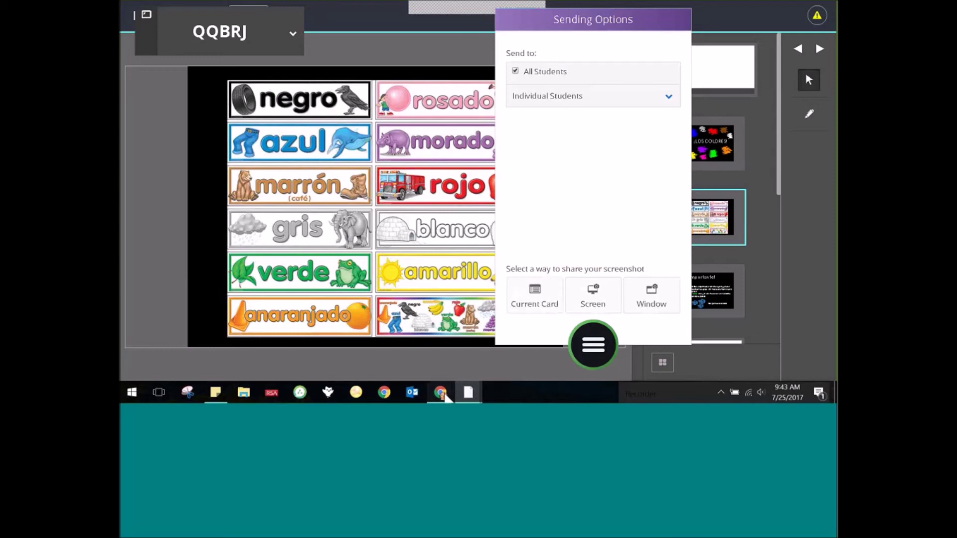
View the sent card in the student's Chrome window with the sending options closed, and return to the lesson preview.
mouse_move(442, 393)
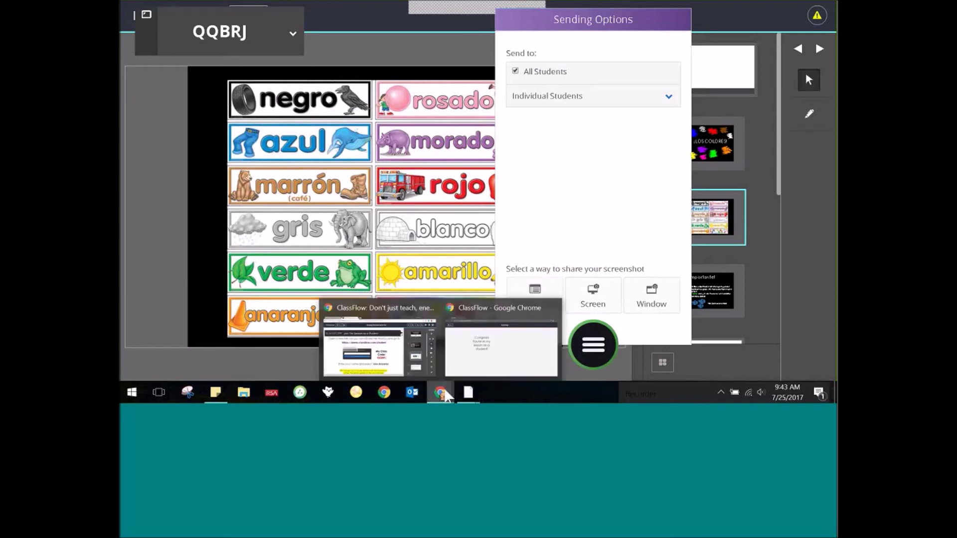
left_click(473, 363)
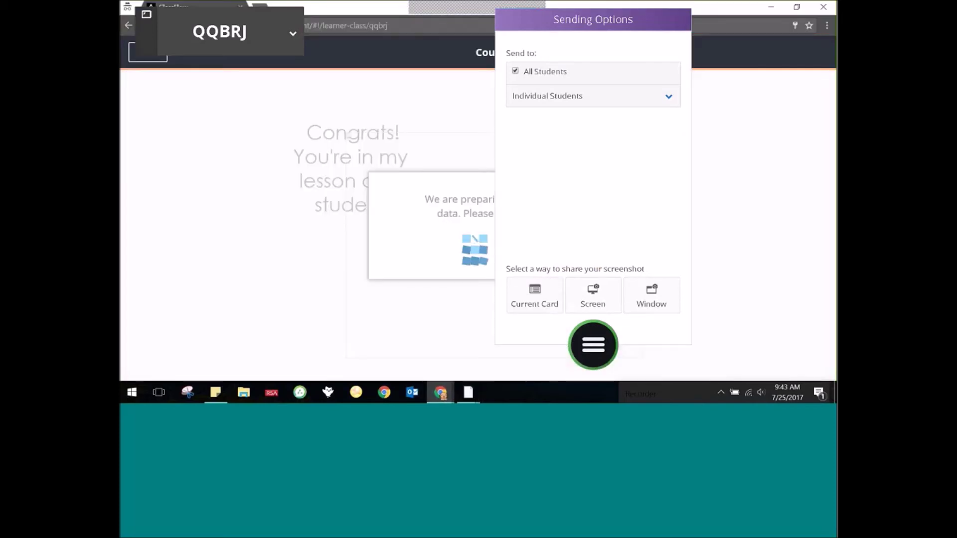
left_click(593, 345)
left_click(593, 345)
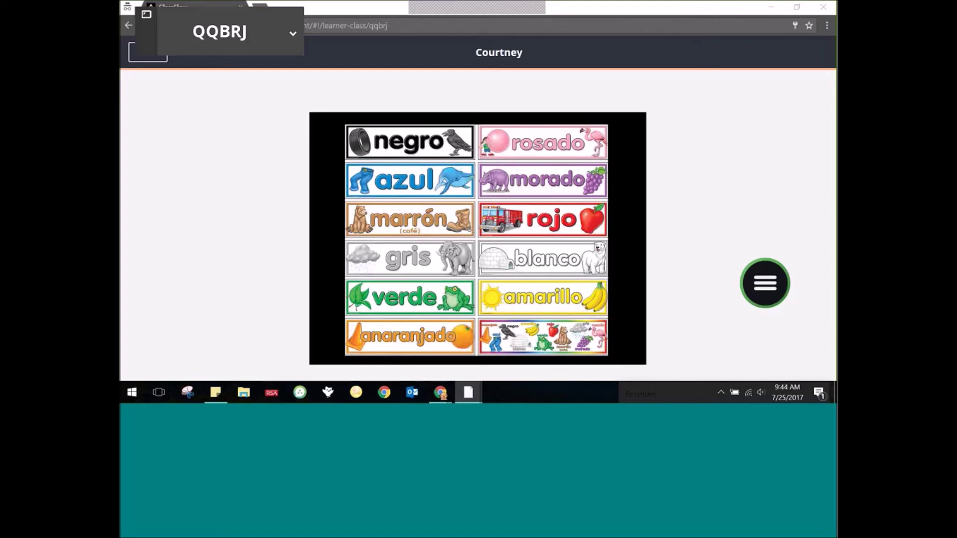
left_click(771, 8)
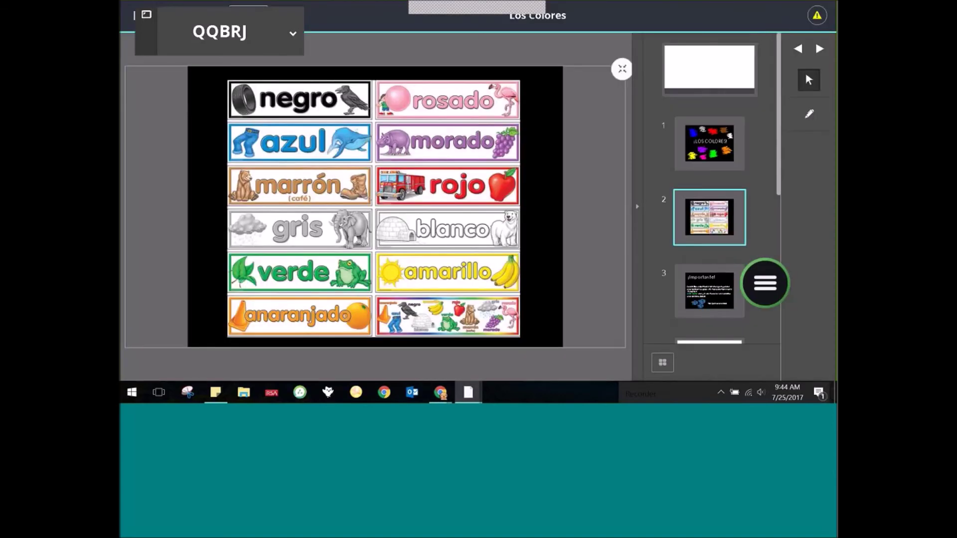
Expand the launcher, reposition it slightly lower beside the card, and look through the lesson's card thumbnails.
left_click(585, 229)
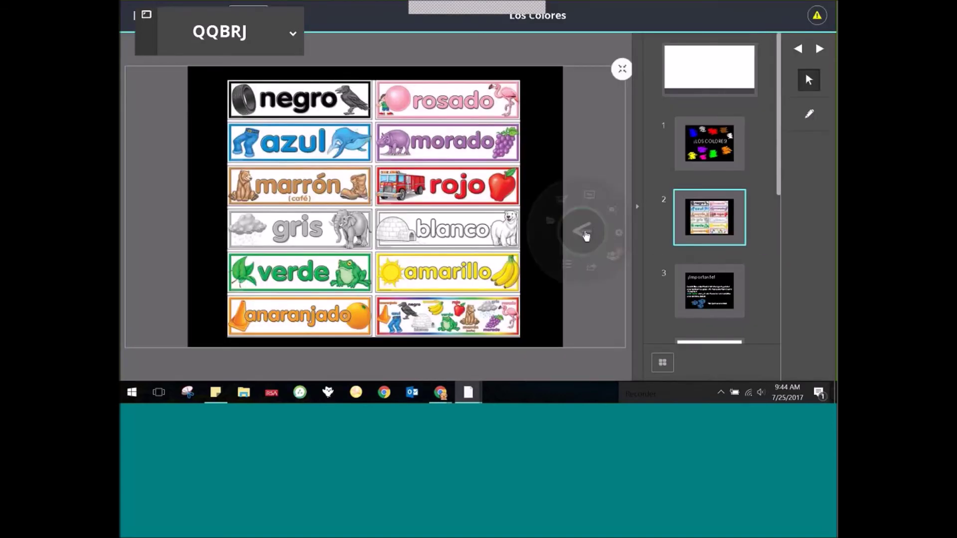
left_click(582, 230)
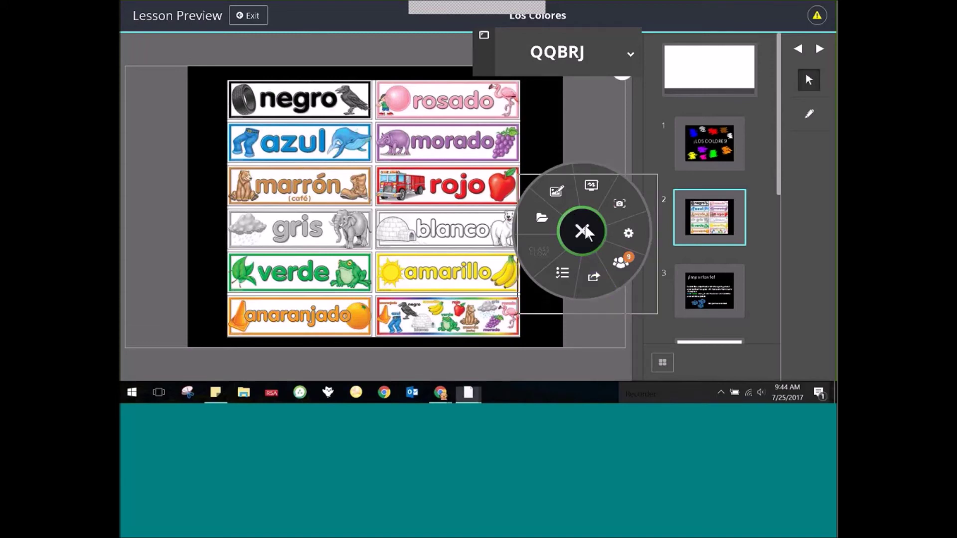
left_click_drag(577, 220, 593, 268)
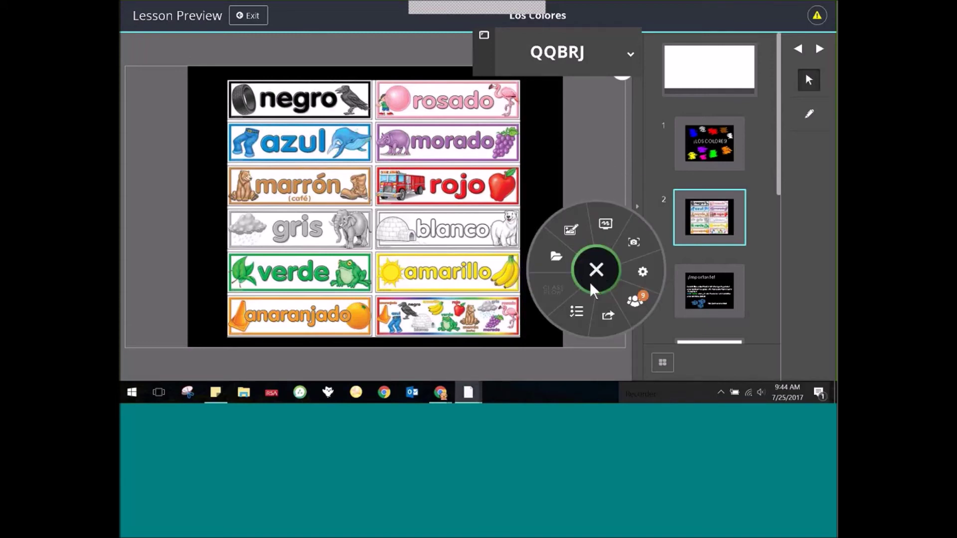
left_click_drag(782, 172, 772, 229)
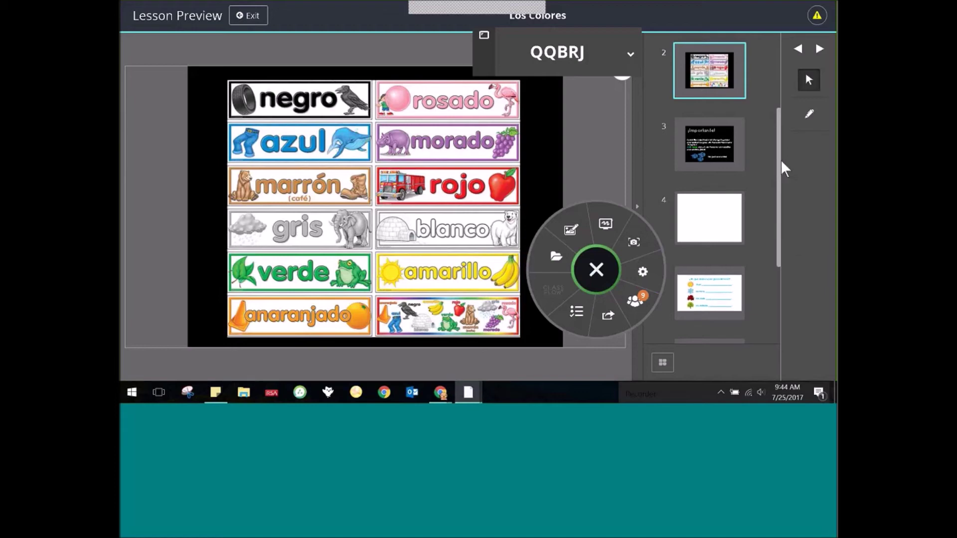
scroll(784, 169, "up", 1)
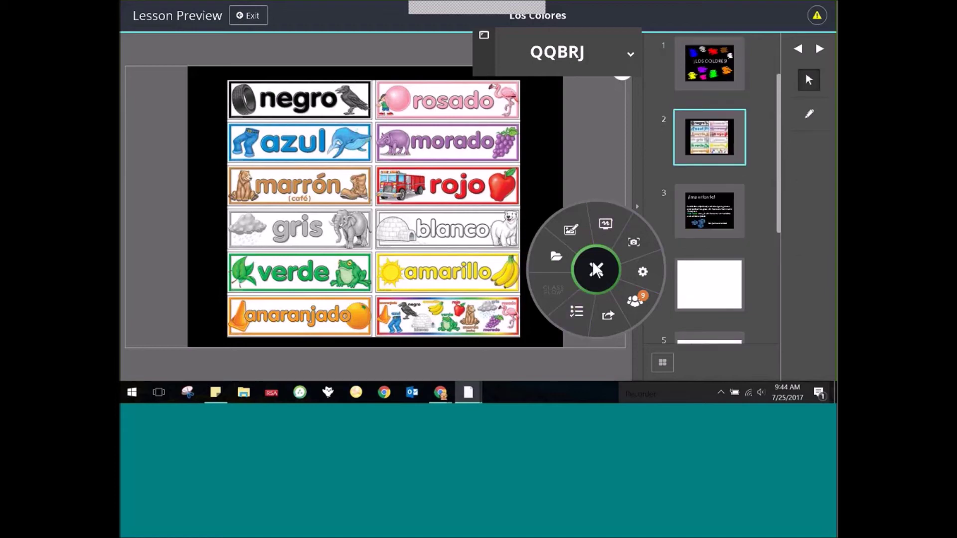
Start a Text poll for the class with the current lesson card attached as its image.
left_click(578, 314)
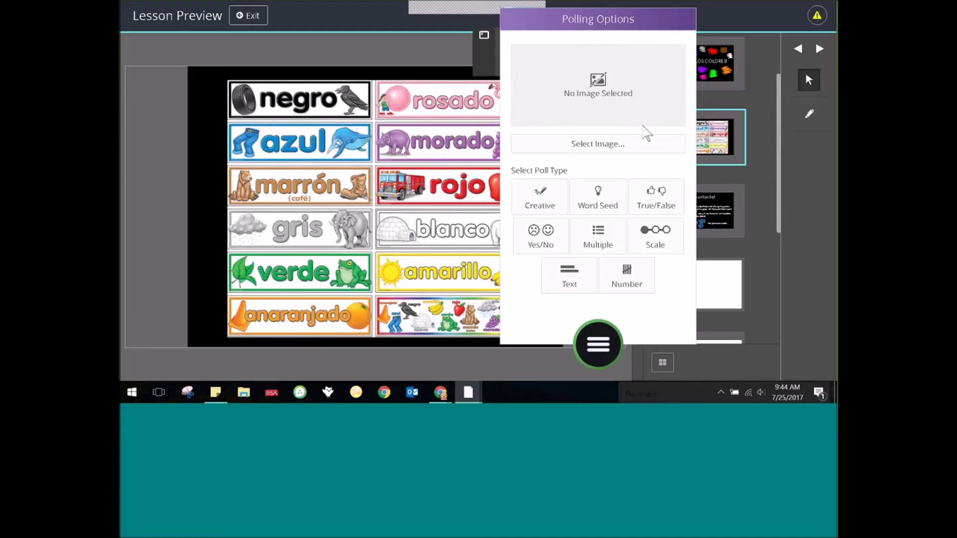
left_click(602, 149)
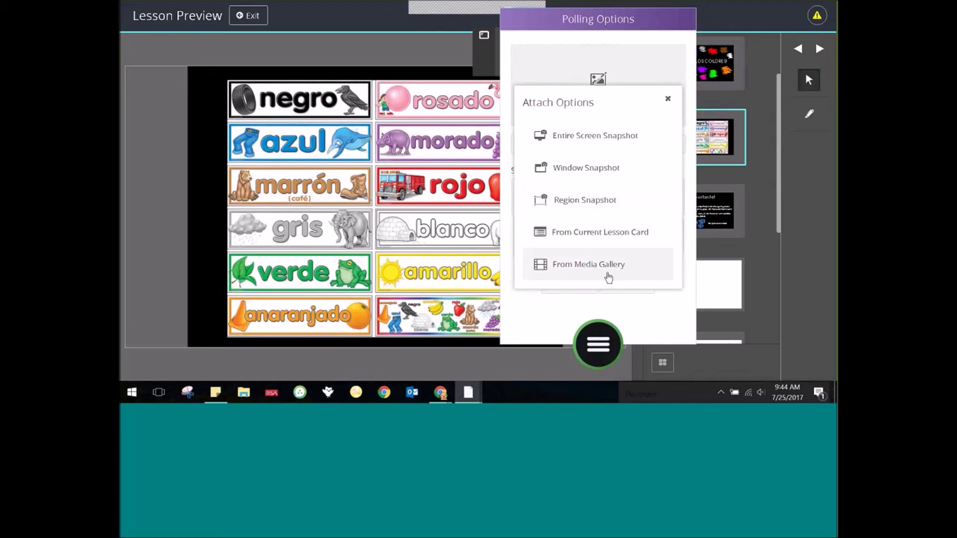
left_click(620, 240)
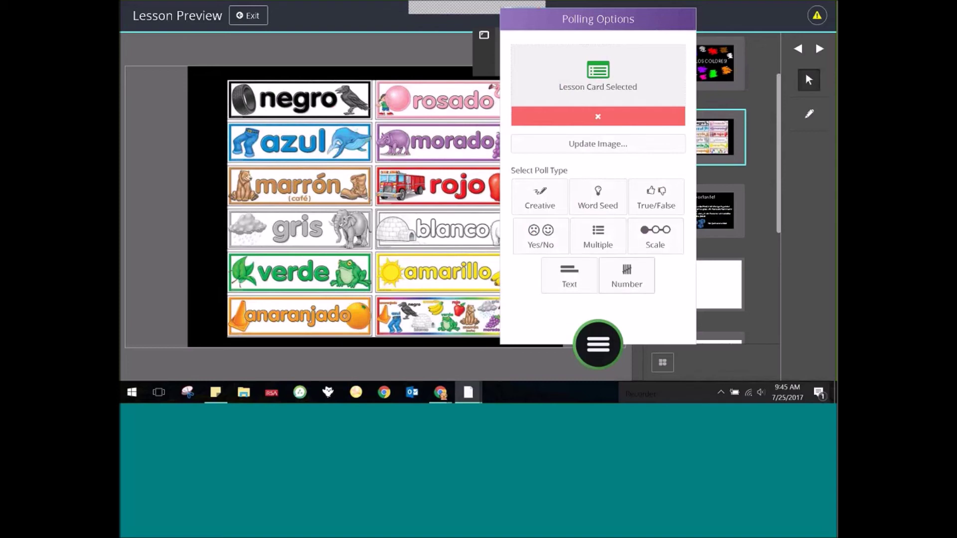
left_click(569, 288)
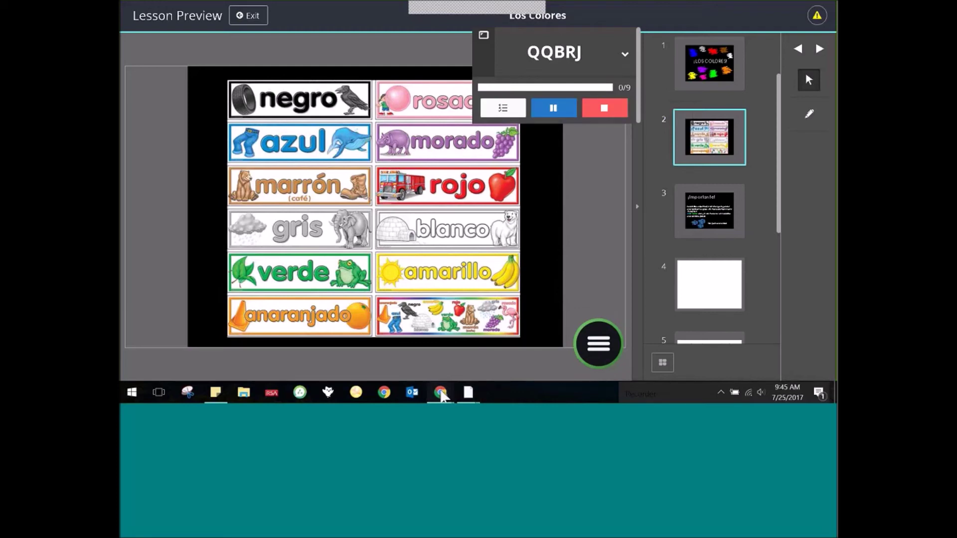
View the text poll in the student's Chrome window, and return to the lesson preview.
left_click(441, 344)
left_click(429, 302)
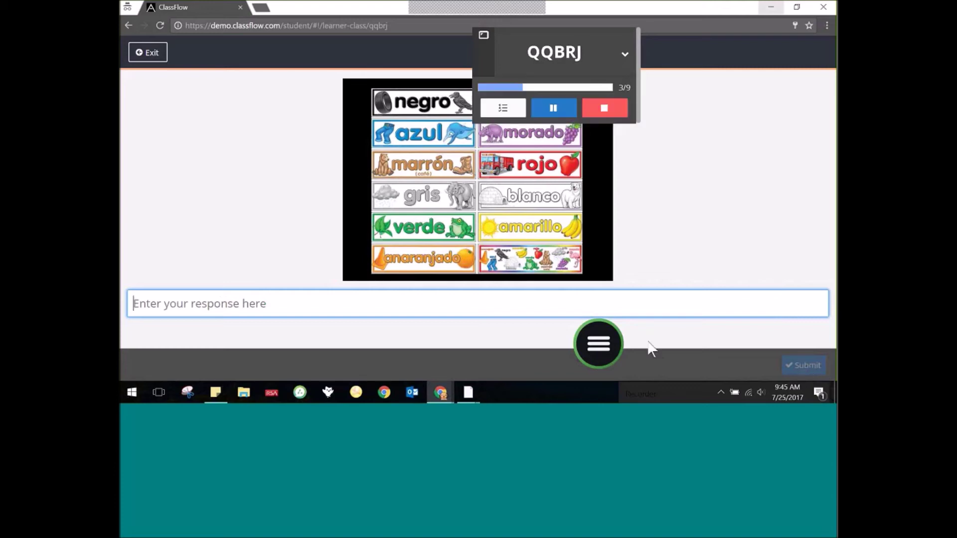
left_click(770, 7)
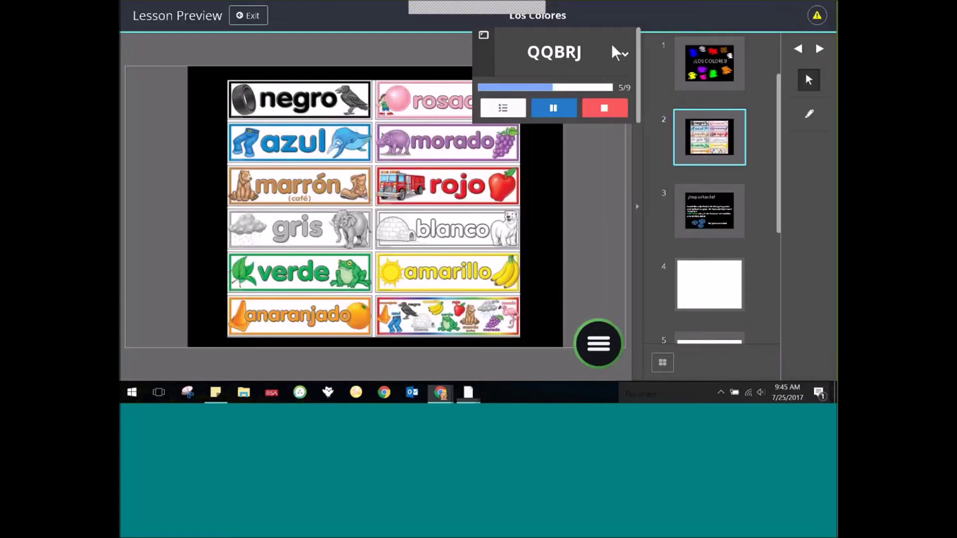
Open the text poll's results and move the class code bar to the empty area below the student responses.
left_click_drag(596, 45, 263, 125)
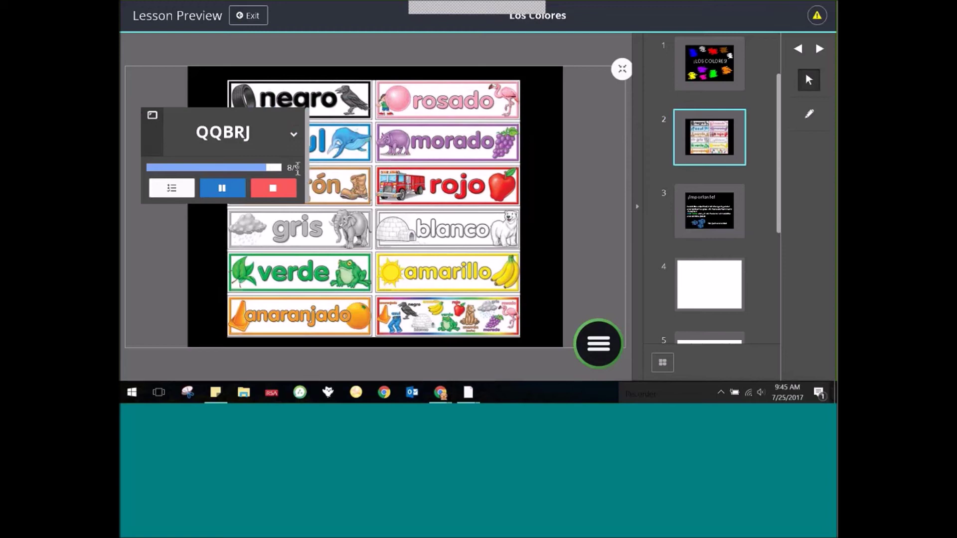
left_click(172, 190)
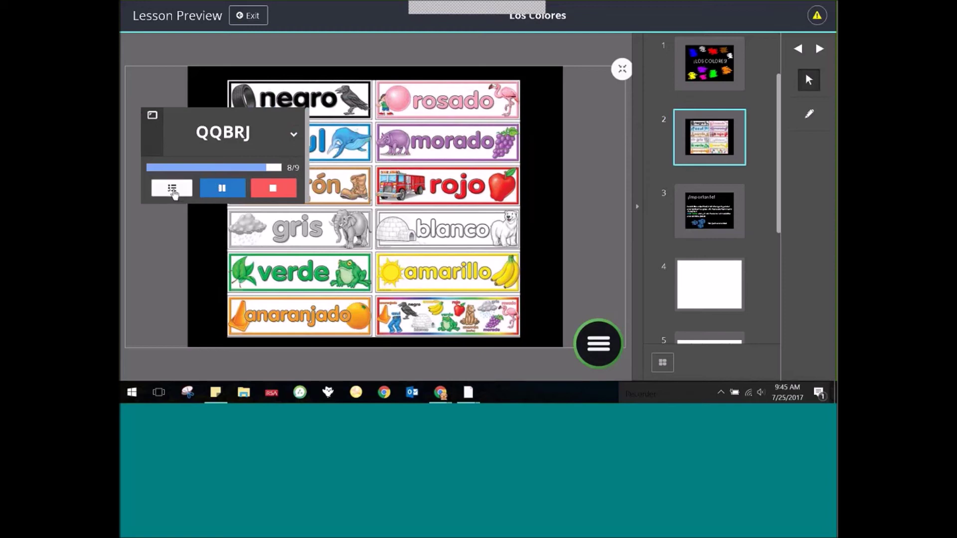
left_click_drag(206, 154, 292, 286)
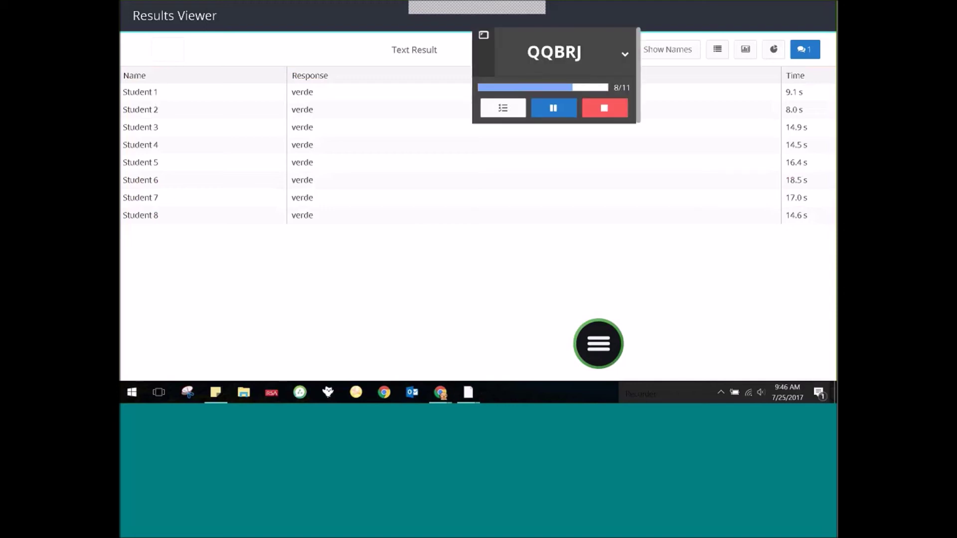
left_click_drag(541, 45, 283, 270)
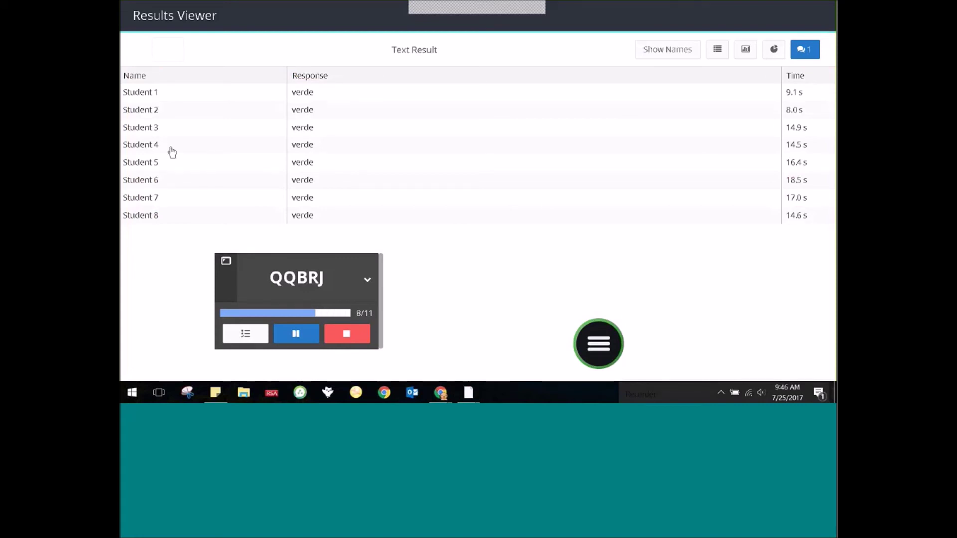
left_click_drag(544, 49, 692, 258)
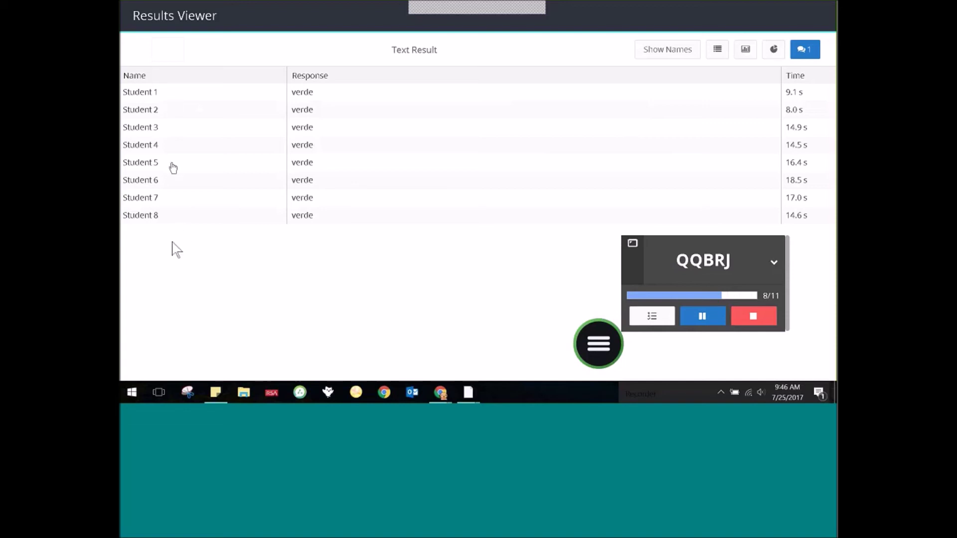
left_click_drag(565, 70, 310, 296)
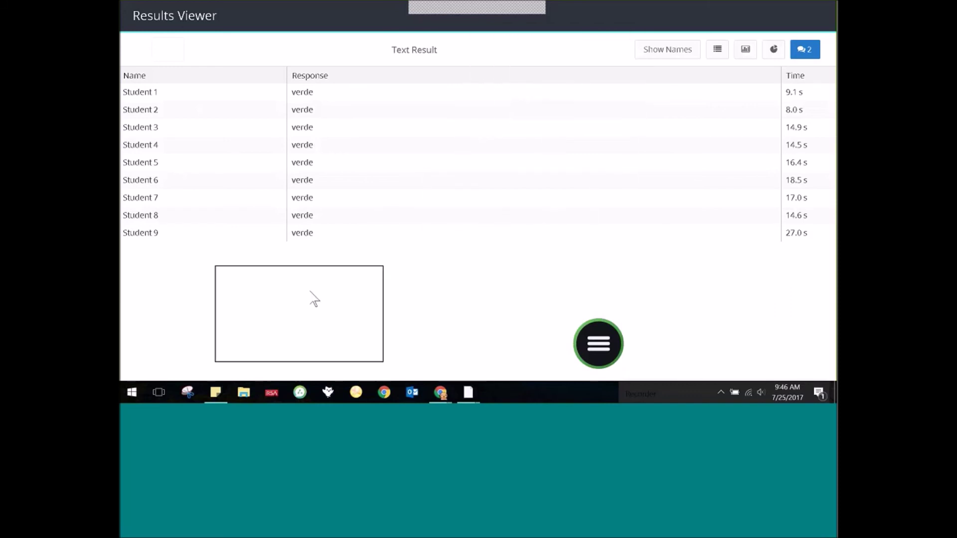